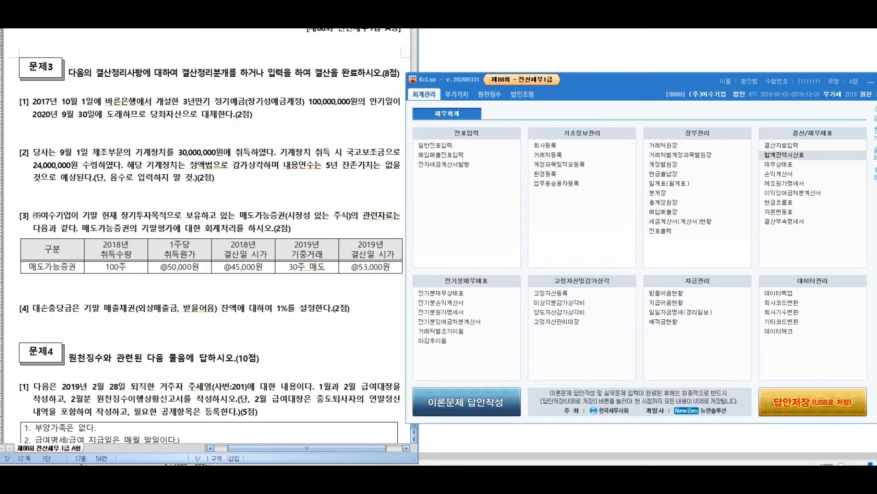
- Handwrite the 2017.10.1 opening entry for problem [1] over the screen: debit 장기성예금 100,000,000, with a matching credit of 100,000,000
{"action": "mouse_move", "coordinate": [80, 138]}
{"action": "left_mouse_down"}
{"action": "mouse_move", "coordinate": [109, 184]}
{"action": "mouse_move", "coordinate": [97, 168]}
{"action": "left_mouse_up"}
{"action": "mouse_move", "coordinate": [101, 156]}
{"action": "left_mouse_down"}
{"action": "mouse_move", "coordinate": [115, 152]}
{"action": "mouse_move", "coordinate": [167, 176]}
{"action": "left_mouse_up"}
{"action": "mouse_move", "coordinate": [170, 141]}
{"action": "left_mouse_down"}
{"action": "mouse_move", "coordinate": [176, 176]}
{"action": "mouse_move", "coordinate": [211, 163]}
{"action": "left_mouse_up"}
{"action": "left_click_drag", "start_coordinate": [216, 138], "coordinate": [216, 175]}
{"action": "left_click_drag", "start_coordinate": [220, 149], "coordinate": [232, 160]}
{"action": "left_click_drag", "start_coordinate": [240, 128], "coordinate": [237, 201]}
{"action": "left_click_drag", "start_coordinate": [271, 136], "coordinate": [277, 142]}
{"action": "mouse_move", "coordinate": [264, 155]}
{"action": "left_mouse_down"}
{"action": "mouse_move", "coordinate": [273, 151]}
{"action": "mouse_move", "coordinate": [266, 170]}
{"action": "left_mouse_up"}
{"action": "left_click_drag", "start_coordinate": [272, 159], "coordinate": [281, 169]}
{"action": "left_click_drag", "start_coordinate": [280, 158], "coordinate": [292, 188]}
{"action": "left_click_drag", "start_coordinate": [192, 88], "coordinate": [201, 108]}
{"action": "mouse_move", "coordinate": [203, 102]}
{"action": "left_mouse_down"}
{"action": "mouse_move", "coordinate": [209, 118]}
{"action": "mouse_move", "coordinate": [233, 92]}
{"action": "left_mouse_up"}
{"action": "left_click_drag", "start_coordinate": [234, 89], "coordinate": [233, 119]}
{"action": "left_click_drag", "start_coordinate": [264, 81], "coordinate": [259, 106]}
{"action": "mouse_move", "coordinate": [276, 85]}
{"action": "left_mouse_down"}
{"action": "mouse_move", "coordinate": [270, 104]}
{"action": "mouse_move", "coordinate": [287, 111]}
{"action": "left_mouse_up"}
{"action": "mouse_move", "coordinate": [314, 83]}
{"action": "left_mouse_down"}
{"action": "mouse_move", "coordinate": [296, 119]}
{"action": "mouse_move", "coordinate": [343, 170]}
{"action": "mouse_move", "coordinate": [371, 179]}
{"action": "mouse_move", "coordinate": [416, 137]}
{"action": "mouse_move", "coordinate": [475, 176]}
{"action": "mouse_move", "coordinate": [553, 151]}
{"action": "mouse_move", "coordinate": [644, 154]}
{"action": "mouse_move", "coordinate": [679, 143]}
{"action": "left_mouse_up"}
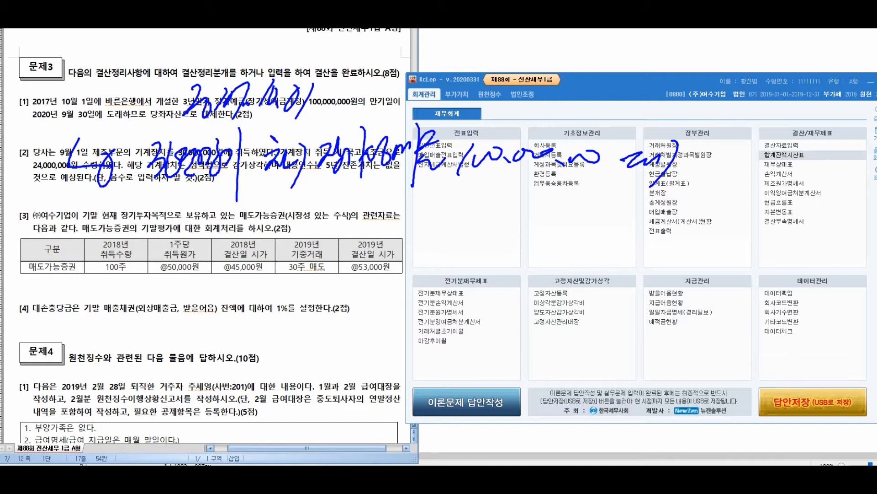
{"action": "mouse_move", "coordinate": [694, 141]}
{"action": "left_mouse_down"}
{"action": "mouse_move", "coordinate": [702, 156]}
{"action": "mouse_move", "coordinate": [693, 171]}
{"action": "left_mouse_up"}
{"action": "mouse_move", "coordinate": [707, 146]}
{"action": "left_mouse_down"}
{"action": "mouse_move", "coordinate": [700, 169]}
{"action": "mouse_move", "coordinate": [717, 167]}
{"action": "left_mouse_up"}
{"action": "left_click_drag", "start_coordinate": [723, 145], "coordinate": [736, 182]}
{"action": "mouse_move", "coordinate": [739, 139]}
{"action": "left_mouse_down"}
{"action": "mouse_move", "coordinate": [768, 142]}
{"action": "mouse_move", "coordinate": [772, 159]}
{"action": "left_mouse_up"}
{"action": "mouse_move", "coordinate": [721, 179]}
{"action": "left_mouse_down"}
{"action": "mouse_move", "coordinate": [697, 208]}
{"action": "mouse_move", "coordinate": [739, 182]}
{"action": "left_mouse_up"}
{"action": "left_click_drag", "start_coordinate": [747, 195], "coordinate": [776, 185]}
{"action": "left_click_drag", "start_coordinate": [787, 191], "coordinate": [825, 181]}
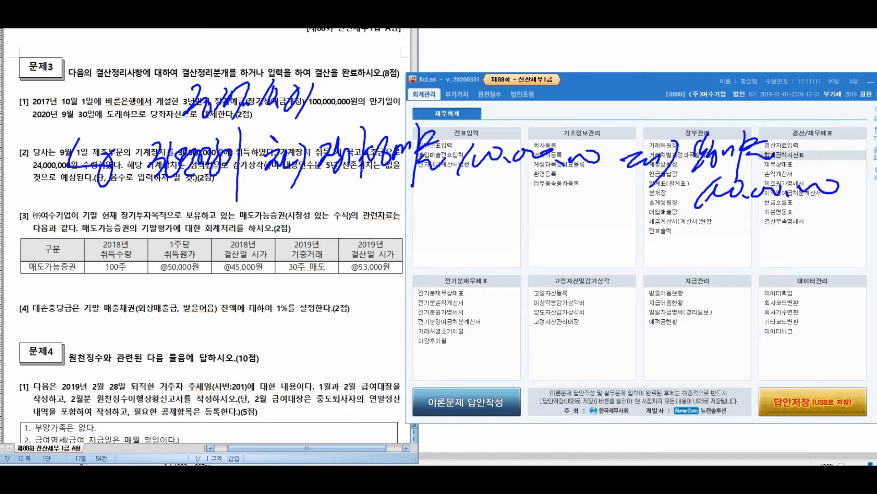
- Handwrite the 2019.12.31 closing-date note and the account reclassification explanation below the opening entry
{"action": "left_click_drag", "start_coordinate": [74, 214], "coordinate": [128, 259]}
{"action": "left_click_drag", "start_coordinate": [109, 244], "coordinate": [129, 291]}
{"action": "left_click_drag", "start_coordinate": [138, 270], "coordinate": [132, 288]}
{"action": "mouse_move", "coordinate": [162, 261]}
{"action": "left_mouse_down"}
{"action": "mouse_move", "coordinate": [155, 292]}
{"action": "mouse_move", "coordinate": [167, 297]}
{"action": "left_mouse_up"}
{"action": "left_click_drag", "start_coordinate": [192, 256], "coordinate": [196, 284]}
{"action": "mouse_move", "coordinate": [201, 273]}
{"action": "left_mouse_down"}
{"action": "mouse_move", "coordinate": [215, 286]}
{"action": "mouse_move", "coordinate": [227, 276]}
{"action": "left_mouse_up"}
{"action": "left_click_drag", "start_coordinate": [246, 252], "coordinate": [238, 286]}
{"action": "left_click_drag", "start_coordinate": [171, 302], "coordinate": [187, 319]}
{"action": "mouse_move", "coordinate": [191, 294]}
{"action": "left_mouse_down"}
{"action": "mouse_move", "coordinate": [195, 325]}
{"action": "mouse_move", "coordinate": [206, 305]}
{"action": "left_mouse_up"}
{"action": "left_click_drag", "start_coordinate": [199, 311], "coordinate": [223, 322]}
{"action": "left_click_drag", "start_coordinate": [115, 356], "coordinate": [135, 378]}
{"action": "left_click_drag", "start_coordinate": [139, 348], "coordinate": [147, 383]}
{"action": "mouse_move", "coordinate": [159, 343]}
{"action": "left_mouse_down"}
{"action": "mouse_move", "coordinate": [153, 374]}
{"action": "mouse_move", "coordinate": [170, 392]}
{"action": "mouse_move", "coordinate": [204, 373]}
{"action": "left_mouse_up"}
{"action": "mouse_move", "coordinate": [210, 339]}
{"action": "left_mouse_down"}
{"action": "mouse_move", "coordinate": [211, 394]}
{"action": "mouse_move", "coordinate": [228, 370]}
{"action": "mouse_move", "coordinate": [238, 373]}
{"action": "left_mouse_up"}
{"action": "mouse_move", "coordinate": [251, 335]}
{"action": "left_mouse_down"}
{"action": "mouse_move", "coordinate": [245, 370]}
{"action": "mouse_move", "coordinate": [274, 361]}
{"action": "left_mouse_up"}
{"action": "left_click_drag", "start_coordinate": [274, 344], "coordinate": [286, 364]}
{"action": "left_click_drag", "start_coordinate": [294, 328], "coordinate": [294, 377]}
{"action": "mouse_move", "coordinate": [299, 340]}
{"action": "left_mouse_down"}
{"action": "mouse_move", "coordinate": [308, 353]}
{"action": "mouse_move", "coordinate": [325, 351]}
{"action": "left_mouse_up"}
{"action": "left_click_drag", "start_coordinate": [229, 385], "coordinate": [229, 419]}
{"action": "mouse_move", "coordinate": [238, 392]}
{"action": "left_mouse_down"}
{"action": "mouse_move", "coordinate": [247, 412]}
{"action": "mouse_move", "coordinate": [261, 410]}
{"action": "left_mouse_up"}
{"action": "mouse_move", "coordinate": [257, 392]}
{"action": "left_mouse_down"}
{"action": "mouse_move", "coordinate": [268, 413]}
{"action": "mouse_move", "coordinate": [281, 407]}
{"action": "left_mouse_up"}
{"action": "mouse_move", "coordinate": [281, 380]}
{"action": "left_mouse_down"}
{"action": "mouse_move", "coordinate": [288, 410]}
{"action": "mouse_move", "coordinate": [302, 400]}
{"action": "left_mouse_up"}
{"action": "left_click_drag", "start_coordinate": [300, 378], "coordinate": [313, 401]}
{"action": "left_click_drag", "start_coordinate": [316, 374], "coordinate": [320, 414]}
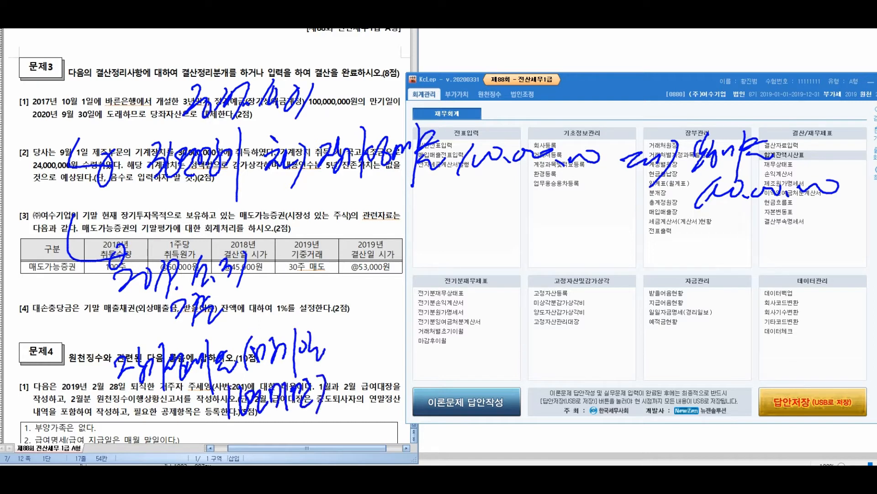
- Handwrite the maturity date in parentheses beside the 2019.12.31 note and underline it
{"action": "mouse_move", "coordinate": [287, 257]}
{"action": "left_mouse_down"}
{"action": "mouse_move", "coordinate": [304, 282]}
{"action": "mouse_move", "coordinate": [314, 267]}
{"action": "left_mouse_up"}
{"action": "left_click_drag", "start_coordinate": [319, 259], "coordinate": [330, 291]}
{"action": "left_click_drag", "start_coordinate": [333, 275], "coordinate": [352, 265]}
{"action": "left_click_drag", "start_coordinate": [347, 256], "coordinate": [353, 266]}
{"action": "left_click_drag", "start_coordinate": [364, 256], "coordinate": [386, 279]}
{"action": "left_click_drag", "start_coordinate": [383, 262], "coordinate": [403, 287]}
{"action": "left_click_drag", "start_coordinate": [419, 241], "coordinate": [406, 303]}
{"action": "mouse_move", "coordinate": [285, 229]}
{"action": "left_mouse_down"}
{"action": "mouse_move", "coordinate": [273, 298]}
{"action": "mouse_move", "coordinate": [449, 289]}
{"action": "left_mouse_up"}
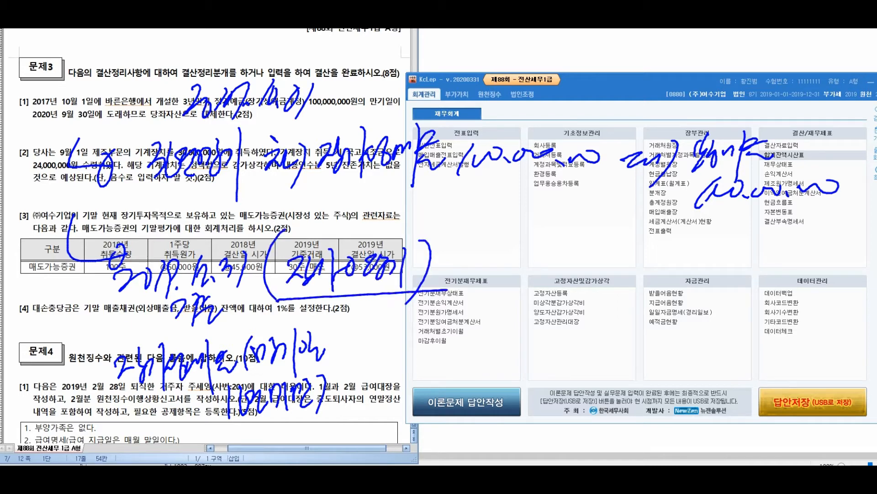
- Handwrite the adjusting entry, debit 정기예금 100,000,000 and credit 장기성예금 100,000,000, and clear all the ink from the screen
{"action": "mouse_move", "coordinate": [434, 322]}
{"action": "left_mouse_down"}
{"action": "mouse_move", "coordinate": [482, 319]}
{"action": "mouse_move", "coordinate": [471, 307]}
{"action": "left_mouse_up"}
{"action": "left_click_drag", "start_coordinate": [574, 231], "coordinate": [564, 426]}
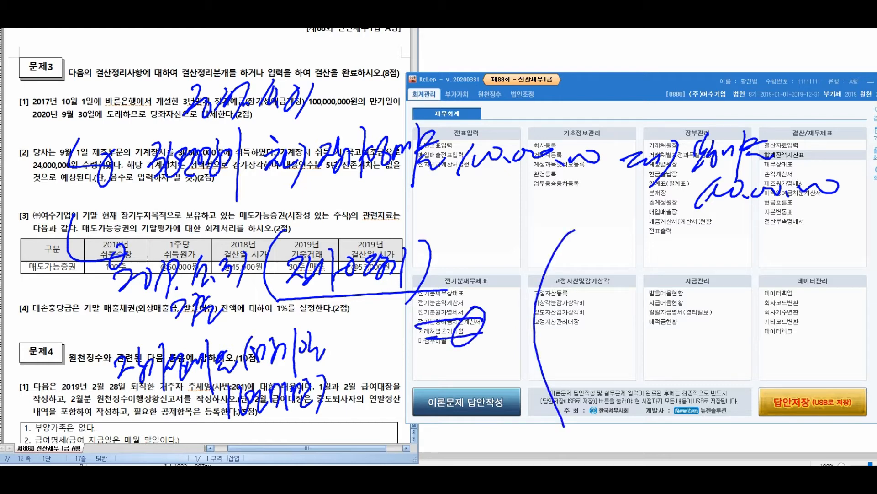
{"action": "left_click_drag", "start_coordinate": [742, 259], "coordinate": [698, 342]}
{"action": "mouse_move", "coordinate": [755, 263]}
{"action": "left_mouse_down"}
{"action": "mouse_move", "coordinate": [744, 277]}
{"action": "mouse_move", "coordinate": [777, 288]}
{"action": "left_mouse_up"}
{"action": "left_click_drag", "start_coordinate": [731, 309], "coordinate": [773, 325]}
{"action": "mouse_move", "coordinate": [776, 295]}
{"action": "left_mouse_down"}
{"action": "mouse_move", "coordinate": [798, 315]}
{"action": "mouse_move", "coordinate": [824, 313]}
{"action": "mouse_move", "coordinate": [843, 331]}
{"action": "left_mouse_up"}
{"action": "left_click_drag", "start_coordinate": [840, 299], "coordinate": [863, 317]}
{"action": "mouse_move", "coordinate": [756, 340]}
{"action": "left_mouse_down"}
{"action": "mouse_move", "coordinate": [736, 364]}
{"action": "mouse_move", "coordinate": [781, 345]}
{"action": "mouse_move", "coordinate": [836, 348]}
{"action": "mouse_move", "coordinate": [853, 339]}
{"action": "left_mouse_up"}
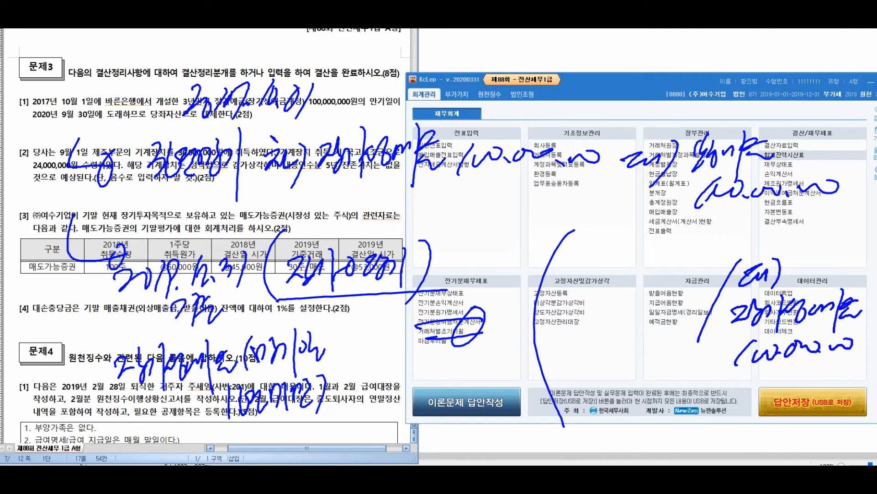
{"action": "left_click_drag", "start_coordinate": [587, 257], "coordinate": [577, 284]}
{"action": "left_click_drag", "start_coordinate": [581, 270], "coordinate": [601, 285]}
{"action": "left_click_drag", "start_coordinate": [609, 261], "coordinate": [614, 293]}
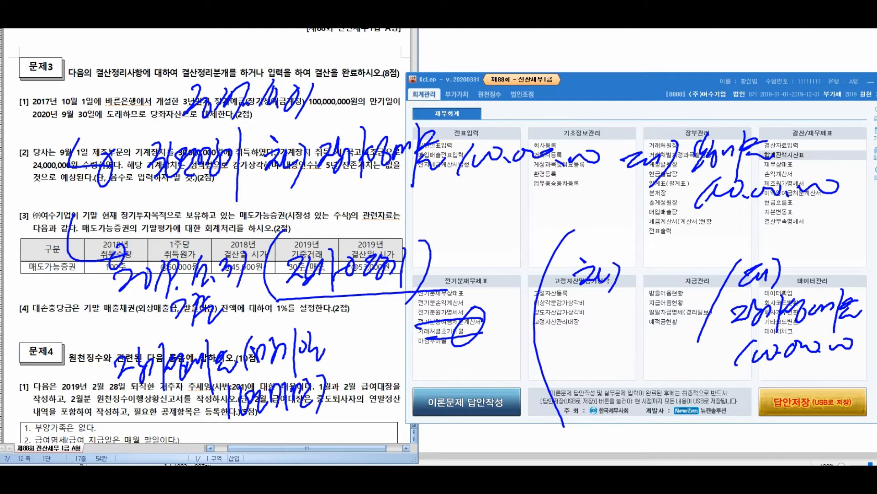
{"action": "mouse_move", "coordinate": [552, 307]}
{"action": "left_mouse_down"}
{"action": "mouse_move", "coordinate": [575, 325]}
{"action": "mouse_move", "coordinate": [635, 315]}
{"action": "mouse_move", "coordinate": [649, 326]}
{"action": "left_mouse_up"}
{"action": "left_click_drag", "start_coordinate": [582, 361], "coordinate": [572, 389]}
{"action": "mouse_move", "coordinate": [582, 373]}
{"action": "left_mouse_down"}
{"action": "mouse_move", "coordinate": [606, 379]}
{"action": "mouse_move", "coordinate": [626, 366]}
{"action": "mouse_move", "coordinate": [656, 373]}
{"action": "mouse_move", "coordinate": [680, 362]}
{"action": "left_mouse_up"}
{"action": "left_click_drag", "start_coordinate": [681, 366], "coordinate": [690, 353]}
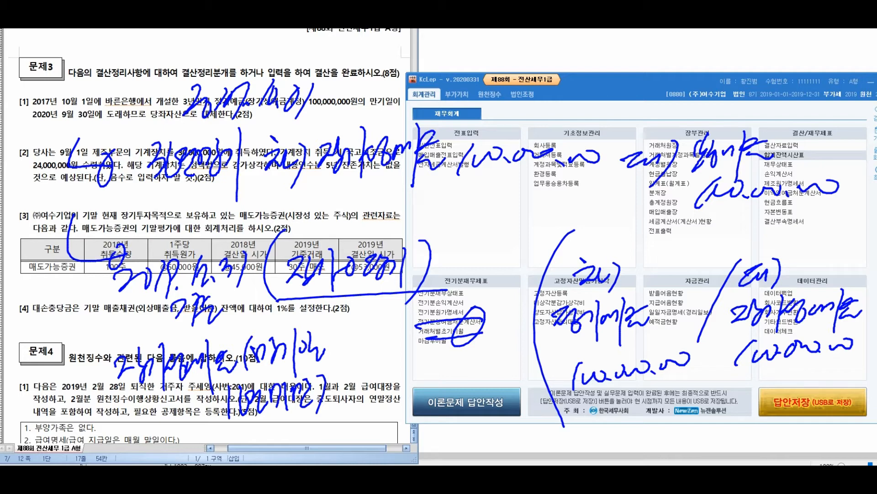
{"action": "key", "text": "Escape"}
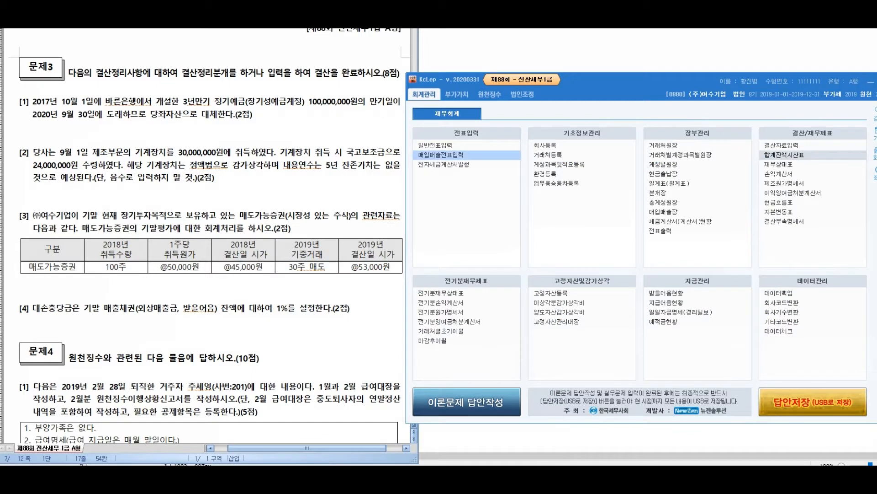
- Open general voucher entry (일반전표입력) for December 31, 2019
{"action": "left_click", "coordinate": [443, 145]}
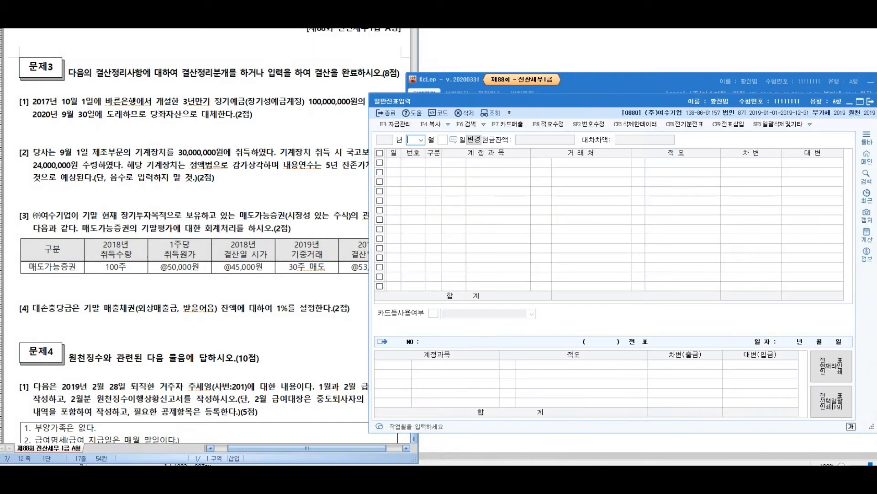
{"action": "type", "text": "12"}
{"action": "key", "text": "Return"}
{"action": "type", "text": "31"}
{"action": "key", "text": "Return"}
- Start a debit line in the voucher with account 0105 정기예금
{"action": "type", "text": "3"}
{"action": "key", "text": "Return"}
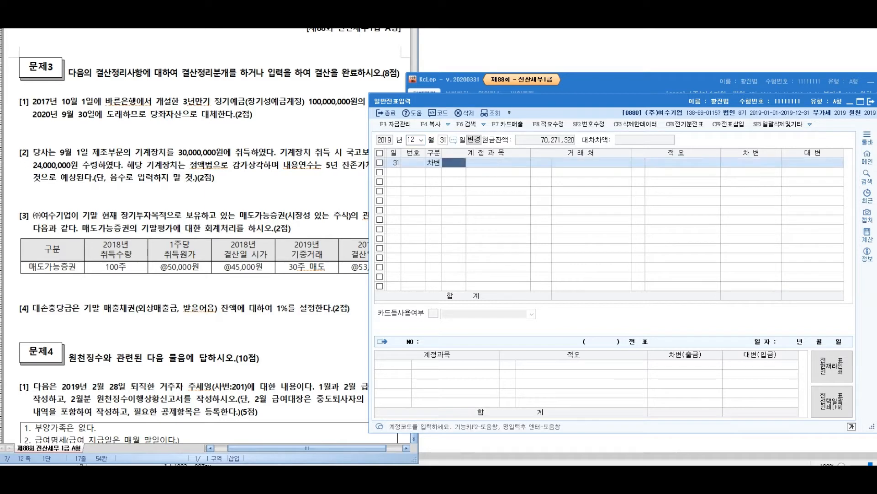
{"action": "key", "text": "F2"}
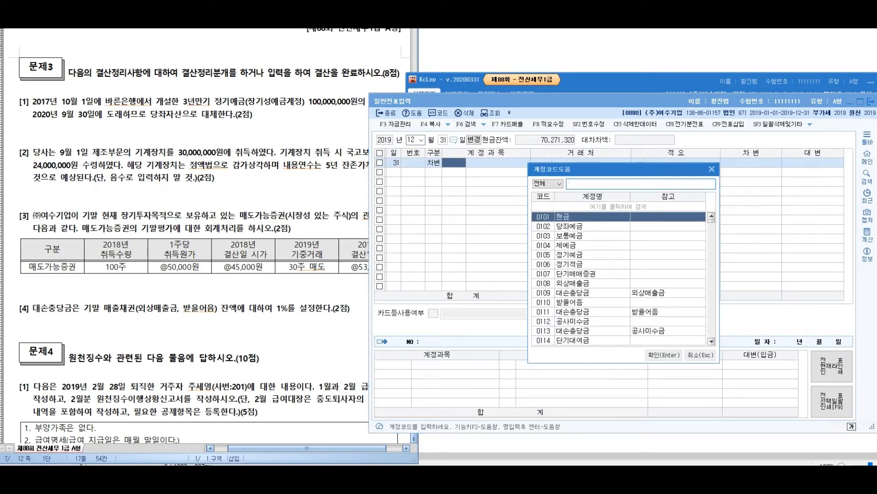
{"action": "key", "text": "Down"}
{"action": "key", "text": "Down"}
{"action": "key", "text": "Down"}
{"action": "key", "text": "Down"}
{"action": "key", "text": "Return"}
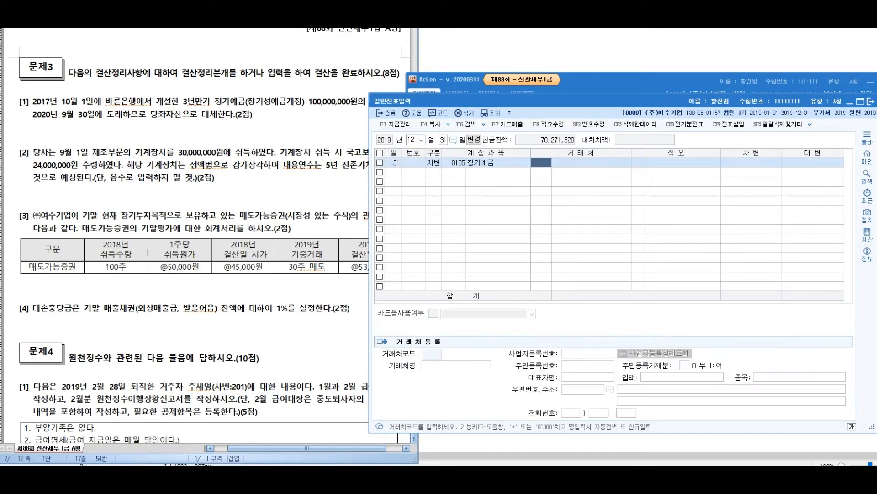
- Assign 바른은행 as the debit line's counterparty and enter a debit amount of 100,000,000
{"action": "key", "text": "plus"}
{"action": "type", "text": "바른은행"}
{"action": "key", "text": "Return"}
{"action": "key", "text": "Return"}
{"action": "key", "text": "Return"}
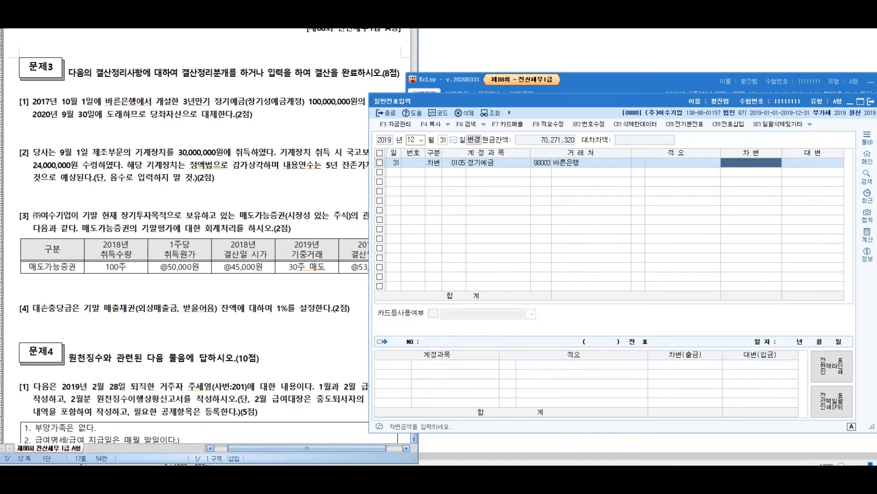
{"action": "type", "text": "100000000"}
{"action": "key", "text": "Return"}
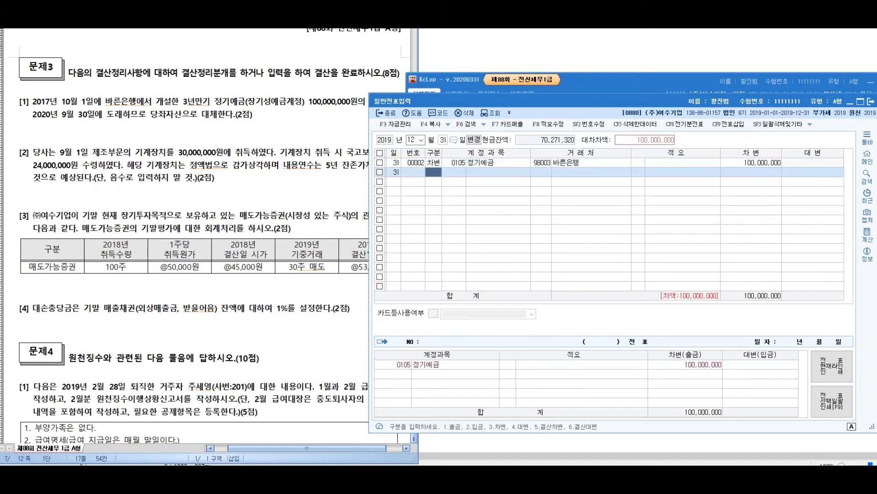
- Add a credit line of 100,000,000 to account 0176 장기성예금 with 바른은행 as the counterparty
{"action": "type", "text": "장기"}
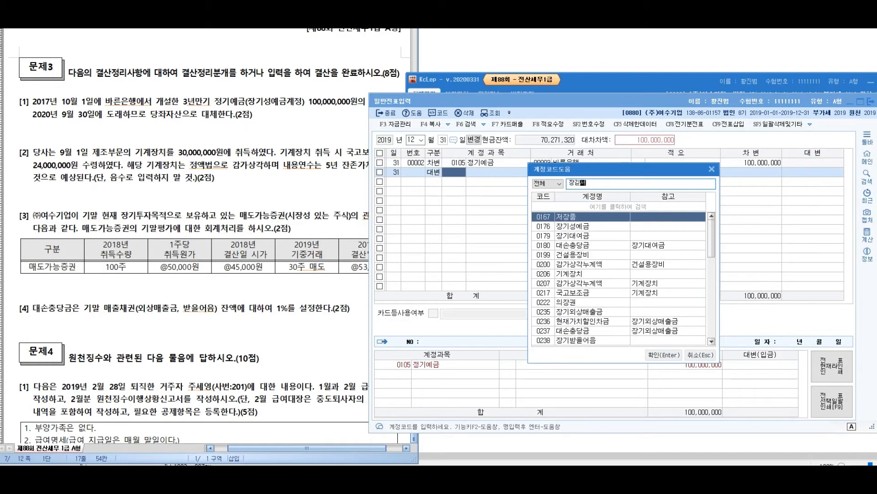
{"action": "type", "text": "성예"}
{"action": "key", "text": "Return"}
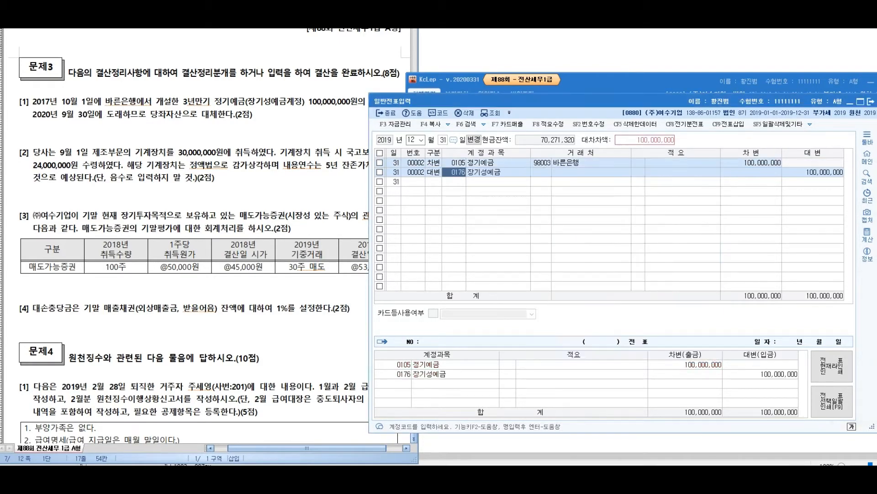
{"action": "type", "text": "바른"}
{"action": "key", "text": "Return"}
{"action": "key", "text": "Return"}
{"action": "key", "text": "Return"}
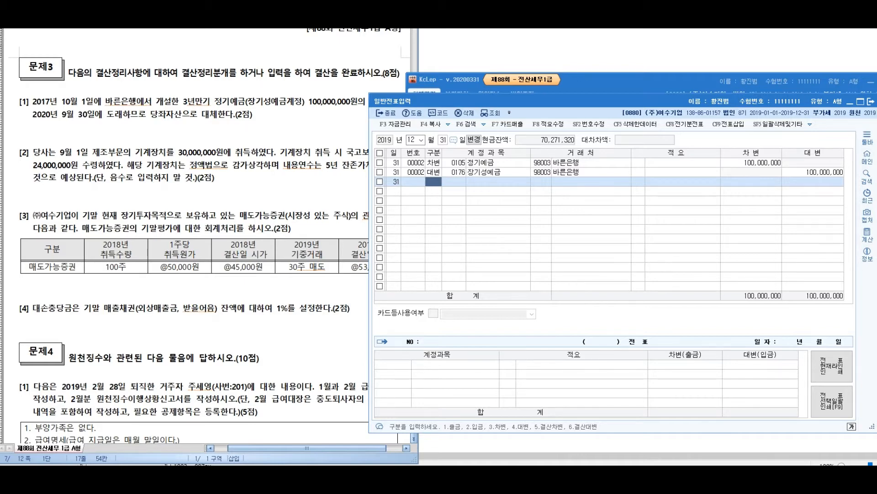
- Bring problem [2] into view and handwrite two contrasting terms beside it, marking the first X and the underlined second O
{"action": "left_click", "coordinate": [274, 178]}
{"action": "scroll", "coordinate": [275, 178], "scroll_direction": "down", "scroll_amount": 1}
{"action": "scroll", "coordinate": [218, 236], "scroll_direction": "down", "scroll_amount": 1}
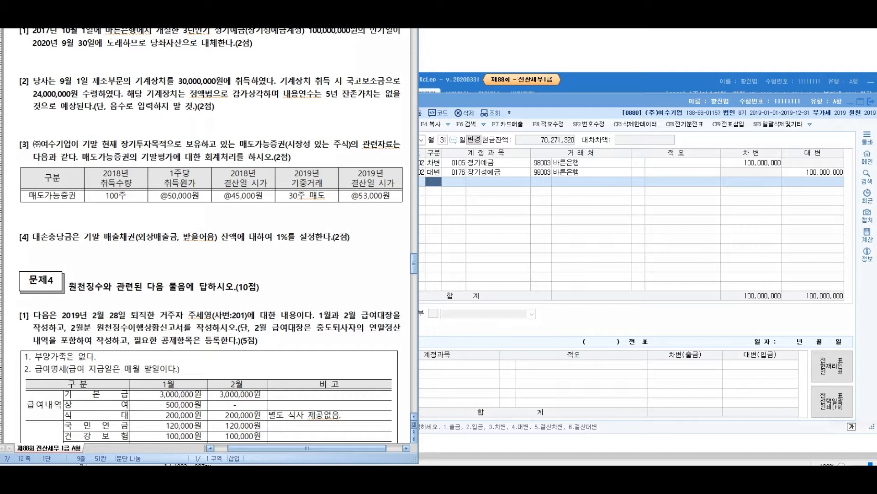
{"action": "mouse_move", "coordinate": [393, 68]}
{"action": "left_mouse_down"}
{"action": "mouse_move", "coordinate": [431, 82]}
{"action": "mouse_move", "coordinate": [440, 74]}
{"action": "mouse_move", "coordinate": [465, 77]}
{"action": "mouse_move", "coordinate": [484, 89]}
{"action": "left_mouse_up"}
{"action": "mouse_move", "coordinate": [485, 53]}
{"action": "left_mouse_down"}
{"action": "mouse_move", "coordinate": [503, 69]}
{"action": "mouse_move", "coordinate": [514, 60]}
{"action": "mouse_move", "coordinate": [528, 90]}
{"action": "left_mouse_up"}
{"action": "mouse_move", "coordinate": [526, 60]}
{"action": "left_mouse_down"}
{"action": "mouse_move", "coordinate": [551, 64]}
{"action": "mouse_move", "coordinate": [561, 84]}
{"action": "left_mouse_up"}
{"action": "mouse_move", "coordinate": [577, 60]}
{"action": "left_mouse_down"}
{"action": "mouse_move", "coordinate": [588, 82]}
{"action": "mouse_move", "coordinate": [570, 79]}
{"action": "left_mouse_up"}
{"action": "left_click_drag", "start_coordinate": [600, 57], "coordinate": [594, 94]}
{"action": "left_click_drag", "start_coordinate": [646, 52], "coordinate": [637, 72]}
{"action": "mouse_move", "coordinate": [658, 52]}
{"action": "left_mouse_down"}
{"action": "mouse_move", "coordinate": [656, 85]}
{"action": "mouse_move", "coordinate": [664, 78]}
{"action": "left_mouse_up"}
{"action": "mouse_move", "coordinate": [664, 64]}
{"action": "left_mouse_down"}
{"action": "mouse_move", "coordinate": [676, 59]}
{"action": "mouse_move", "coordinate": [691, 85]}
{"action": "mouse_move", "coordinate": [700, 78]}
{"action": "left_mouse_up"}
{"action": "mouse_move", "coordinate": [705, 57]}
{"action": "left_mouse_down"}
{"action": "mouse_move", "coordinate": [714, 77]}
{"action": "mouse_move", "coordinate": [724, 74]}
{"action": "left_mouse_up"}
{"action": "mouse_move", "coordinate": [728, 55]}
{"action": "left_mouse_down"}
{"action": "mouse_move", "coordinate": [736, 68]}
{"action": "mouse_move", "coordinate": [716, 128]}
{"action": "left_mouse_up"}
{"action": "left_click_drag", "start_coordinate": [731, 64], "coordinate": [764, 55]}
{"action": "left_click_drag", "start_coordinate": [643, 98], "coordinate": [750, 93]}
{"action": "left_click_drag", "start_coordinate": [771, 57], "coordinate": [765, 89]}
{"action": "left_click_drag", "start_coordinate": [783, 66], "coordinate": [784, 81]}
{"action": "left_click_drag", "start_coordinate": [795, 63], "coordinate": [787, 99]}
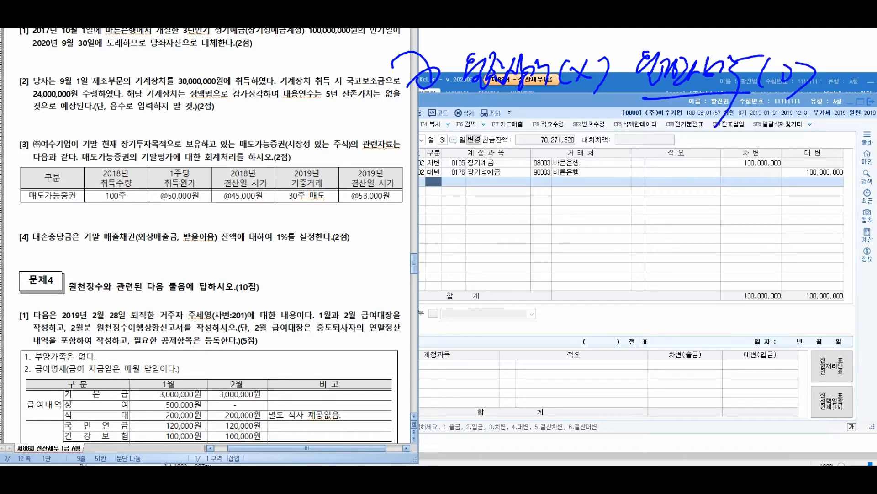
- Handwrite 국고보조금 and 감가상각 notes below problem [2], branching to circled numbers 1 and 2
{"action": "mouse_move", "coordinate": [45, 104]}
{"action": "left_mouse_down"}
{"action": "mouse_move", "coordinate": [43, 173]}
{"action": "mouse_move", "coordinate": [58, 159]}
{"action": "left_mouse_up"}
{"action": "left_click_drag", "start_coordinate": [96, 133], "coordinate": [123, 172]}
{"action": "mouse_move", "coordinate": [121, 136]}
{"action": "left_mouse_down"}
{"action": "mouse_move", "coordinate": [135, 148]}
{"action": "mouse_move", "coordinate": [152, 134]}
{"action": "left_mouse_up"}
{"action": "mouse_move", "coordinate": [140, 164]}
{"action": "left_mouse_down"}
{"action": "mouse_move", "coordinate": [181, 131]}
{"action": "mouse_move", "coordinate": [238, 160]}
{"action": "left_mouse_up"}
{"action": "left_click_drag", "start_coordinate": [249, 120], "coordinate": [228, 124]}
{"action": "left_click_drag", "start_coordinate": [228, 189], "coordinate": [246, 211]}
{"action": "mouse_move", "coordinate": [239, 180]}
{"action": "left_mouse_down"}
{"action": "mouse_move", "coordinate": [211, 201]}
{"action": "mouse_move", "coordinate": [257, 186]}
{"action": "left_mouse_up"}
{"action": "left_click_drag", "start_coordinate": [195, 145], "coordinate": [213, 208]}
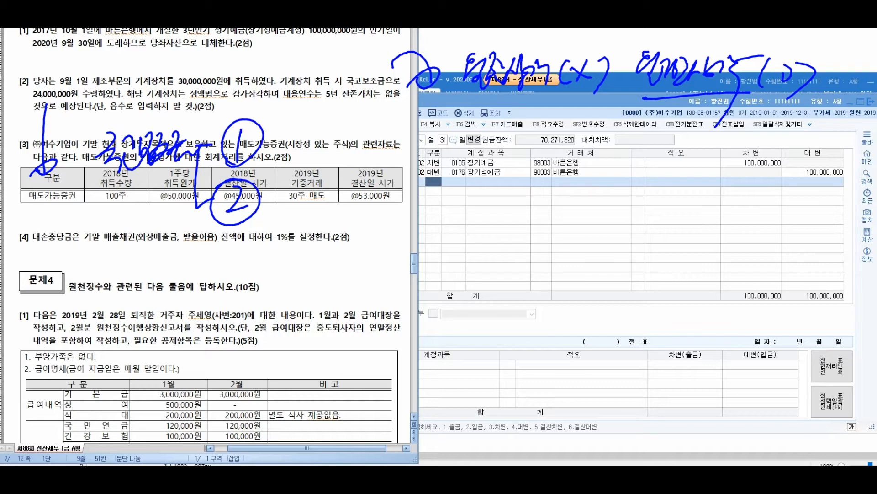
{"action": "left_click_drag", "start_coordinate": [114, 203], "coordinate": [149, 231]}
{"action": "mouse_move", "coordinate": [154, 189]}
{"action": "left_mouse_down"}
{"action": "mouse_move", "coordinate": [139, 249]}
{"action": "mouse_move", "coordinate": [158, 256]}
{"action": "left_mouse_up"}
{"action": "mouse_move", "coordinate": [176, 224]}
{"action": "left_mouse_down"}
{"action": "mouse_move", "coordinate": [169, 240]}
{"action": "mouse_move", "coordinate": [184, 292]}
{"action": "left_mouse_up"}
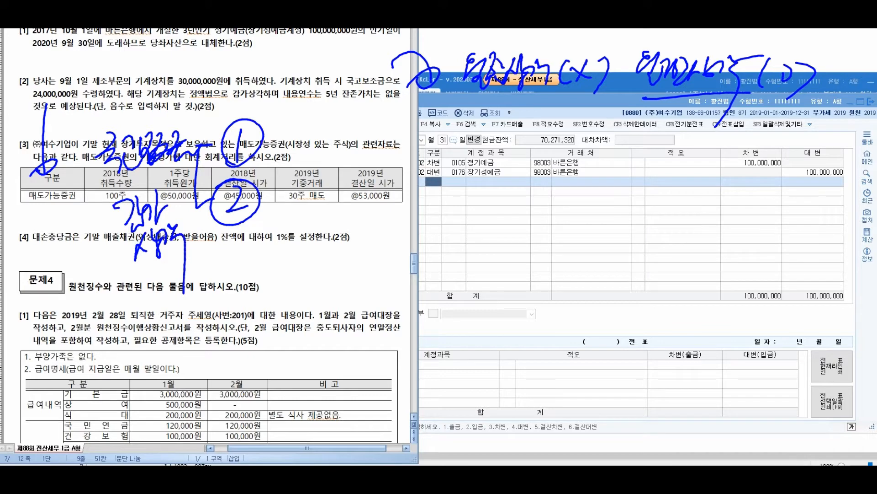
- Handwrite the explanation beside circled number 1, describing depreciation based on the machinery's acquisition cost
{"action": "mouse_move", "coordinate": [291, 123]}
{"action": "left_mouse_down"}
{"action": "mouse_move", "coordinate": [306, 137]}
{"action": "mouse_move", "coordinate": [311, 163]}
{"action": "mouse_move", "coordinate": [321, 146]}
{"action": "left_mouse_up"}
{"action": "left_click_drag", "start_coordinate": [327, 122], "coordinate": [332, 162]}
{"action": "left_click_drag", "start_coordinate": [332, 132], "coordinate": [357, 167]}
{"action": "left_click_drag", "start_coordinate": [371, 125], "coordinate": [388, 151]}
{"action": "mouse_move", "coordinate": [388, 121]}
{"action": "left_mouse_down"}
{"action": "mouse_move", "coordinate": [398, 160]}
{"action": "mouse_move", "coordinate": [405, 153]}
{"action": "left_mouse_up"}
{"action": "mouse_move", "coordinate": [403, 123]}
{"action": "left_mouse_down"}
{"action": "mouse_move", "coordinate": [413, 144]}
{"action": "mouse_move", "coordinate": [407, 183]}
{"action": "left_mouse_up"}
{"action": "mouse_move", "coordinate": [468, 128]}
{"action": "left_mouse_down"}
{"action": "mouse_move", "coordinate": [474, 125]}
{"action": "mouse_move", "coordinate": [472, 150]}
{"action": "left_mouse_up"}
{"action": "mouse_move", "coordinate": [485, 121]}
{"action": "left_mouse_down"}
{"action": "mouse_move", "coordinate": [499, 159]}
{"action": "mouse_move", "coordinate": [508, 148]}
{"action": "left_mouse_up"}
{"action": "mouse_move", "coordinate": [514, 118]}
{"action": "left_mouse_down"}
{"action": "mouse_move", "coordinate": [515, 178]}
{"action": "mouse_move", "coordinate": [523, 151]}
{"action": "left_mouse_up"}
{"action": "mouse_move", "coordinate": [521, 123]}
{"action": "left_mouse_down"}
{"action": "mouse_move", "coordinate": [533, 155]}
{"action": "mouse_move", "coordinate": [536, 148]}
{"action": "left_mouse_up"}
{"action": "left_click_drag", "start_coordinate": [573, 137], "coordinate": [589, 151]}
{"action": "mouse_move", "coordinate": [575, 152]}
{"action": "left_mouse_down"}
{"action": "mouse_move", "coordinate": [592, 149]}
{"action": "mouse_move", "coordinate": [599, 162]}
{"action": "left_mouse_up"}
{"action": "left_click_drag", "start_coordinate": [609, 128], "coordinate": [616, 172]}
{"action": "left_click_drag", "start_coordinate": [621, 131], "coordinate": [635, 150]}
{"action": "left_click_drag", "start_coordinate": [636, 133], "coordinate": [646, 138]}
{"action": "left_click_drag", "start_coordinate": [653, 123], "coordinate": [655, 139]}
{"action": "left_click_drag", "start_coordinate": [645, 147], "coordinate": [646, 189]}
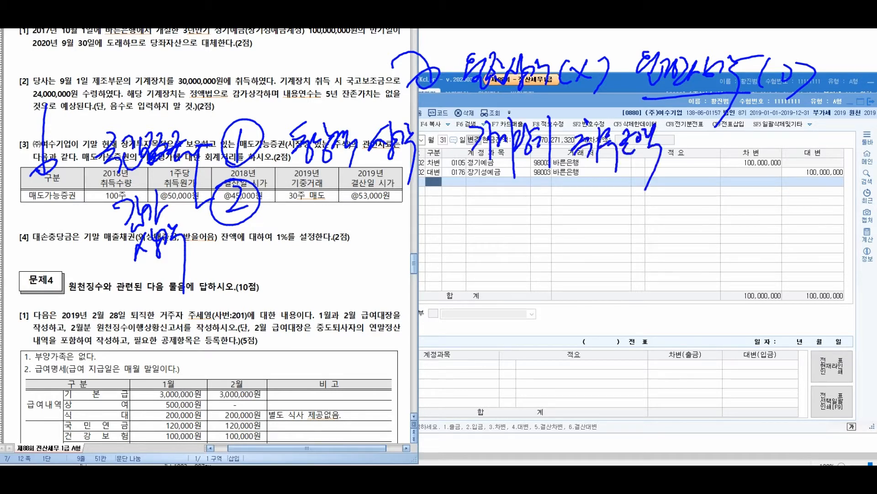
{"action": "left_click_drag", "start_coordinate": [687, 137], "coordinate": [701, 154]}
{"action": "left_click_drag", "start_coordinate": [705, 133], "coordinate": [723, 146]}
{"action": "left_click_drag", "start_coordinate": [728, 126], "coordinate": [728, 171]}
{"action": "mouse_move", "coordinate": [733, 134]}
{"action": "left_mouse_down"}
{"action": "mouse_move", "coordinate": [745, 153]}
{"action": "mouse_move", "coordinate": [751, 147]}
{"action": "left_mouse_up"}
{"action": "left_click_drag", "start_coordinate": [773, 126], "coordinate": [763, 147]}
{"action": "left_click_drag", "start_coordinate": [768, 139], "coordinate": [779, 144]}
{"action": "left_click_drag", "start_coordinate": [785, 123], "coordinate": [786, 139]}
{"action": "mouse_move", "coordinate": [791, 129]}
{"action": "left_mouse_down"}
{"action": "mouse_move", "coordinate": [794, 142]}
{"action": "mouse_move", "coordinate": [816, 144]}
{"action": "left_mouse_up"}
{"action": "left_click_drag", "start_coordinate": [808, 148], "coordinate": [799, 188]}
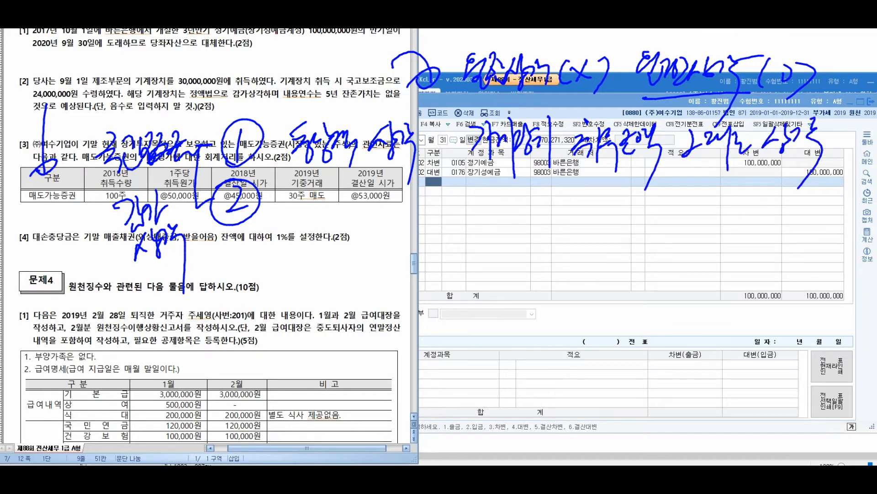
- Handwrite the calculation 30,000,000 / 5년 = 6,000,000 under the circled number 1 explanation and circle the result
{"action": "mouse_move", "coordinate": [371, 191]}
{"action": "left_mouse_down"}
{"action": "mouse_move", "coordinate": [388, 213]}
{"action": "mouse_move", "coordinate": [399, 202]}
{"action": "left_mouse_up"}
{"action": "left_click_drag", "start_coordinate": [421, 204], "coordinate": [509, 201]}
{"action": "left_click_drag", "start_coordinate": [535, 188], "coordinate": [521, 219]}
{"action": "mouse_move", "coordinate": [559, 194]}
{"action": "left_mouse_down"}
{"action": "mouse_move", "coordinate": [551, 223]}
{"action": "mouse_move", "coordinate": [559, 207]}
{"action": "left_mouse_up"}
{"action": "mouse_move", "coordinate": [567, 190]}
{"action": "left_mouse_down"}
{"action": "mouse_move", "coordinate": [576, 216]}
{"action": "mouse_move", "coordinate": [600, 211]}
{"action": "left_mouse_up"}
{"action": "left_click_drag", "start_coordinate": [611, 196], "coordinate": [620, 194]}
{"action": "left_click_drag", "start_coordinate": [612, 206], "coordinate": [623, 202]}
{"action": "mouse_move", "coordinate": [668, 173]}
{"action": "left_mouse_down"}
{"action": "mouse_move", "coordinate": [657, 203]}
{"action": "mouse_move", "coordinate": [672, 209]}
{"action": "left_mouse_up"}
{"action": "left_click_drag", "start_coordinate": [683, 200], "coordinate": [711, 202]}
{"action": "mouse_move", "coordinate": [716, 201]}
{"action": "left_mouse_down"}
{"action": "mouse_move", "coordinate": [758, 198]}
{"action": "mouse_move", "coordinate": [740, 193]}
{"action": "left_mouse_up"}
{"action": "mouse_move", "coordinate": [642, 225]}
{"action": "left_mouse_down"}
{"action": "mouse_move", "coordinate": [626, 178]}
{"action": "mouse_move", "coordinate": [628, 237]}
{"action": "left_mouse_up"}
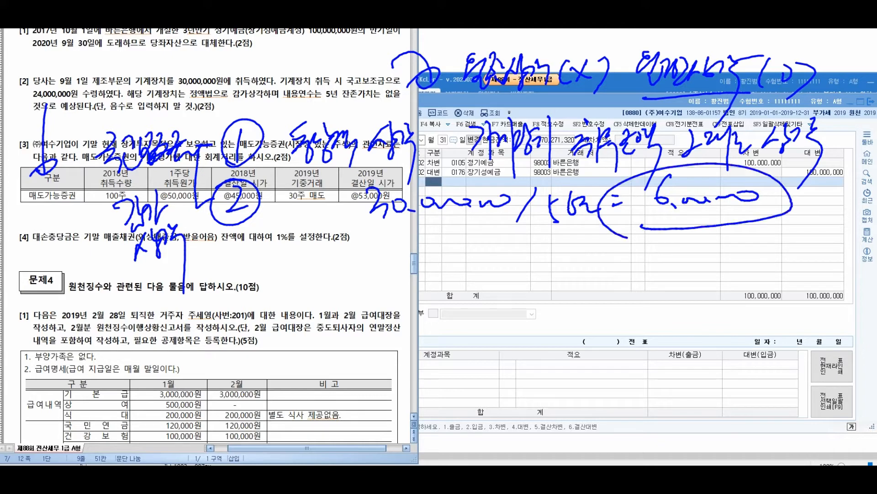
- Handwrite the heading 국고보조금 상각 with the calculation 24,000,000 / 5년 = 4,800,000 beneath it, and circle the result
{"action": "mouse_move", "coordinate": [260, 265]}
{"action": "left_mouse_down"}
{"action": "mouse_move", "coordinate": [251, 294]}
{"action": "mouse_move", "coordinate": [293, 303]}
{"action": "left_mouse_up"}
{"action": "mouse_move", "coordinate": [303, 271]}
{"action": "left_mouse_down"}
{"action": "mouse_move", "coordinate": [316, 302]}
{"action": "mouse_move", "coordinate": [341, 267]}
{"action": "mouse_move", "coordinate": [368, 297]}
{"action": "left_mouse_up"}
{"action": "mouse_move", "coordinate": [380, 267]}
{"action": "left_mouse_down"}
{"action": "mouse_move", "coordinate": [400, 288]}
{"action": "mouse_move", "coordinate": [412, 283]}
{"action": "mouse_move", "coordinate": [427, 320]}
{"action": "left_mouse_up"}
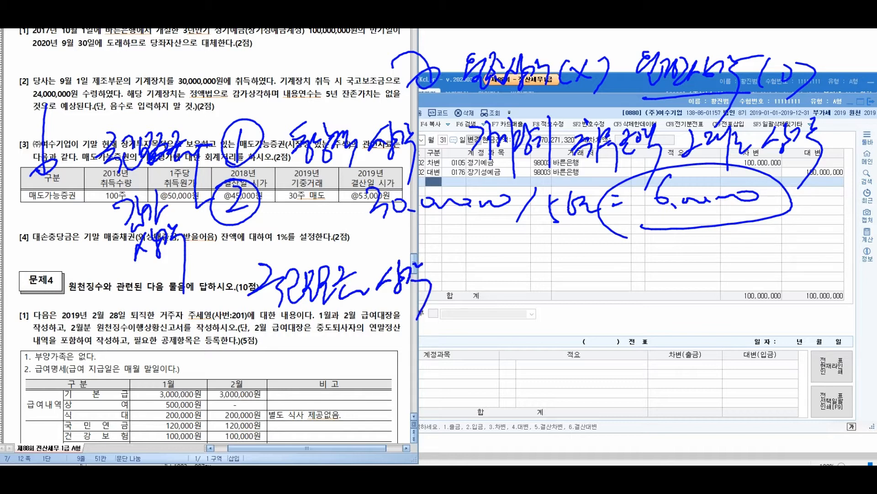
{"action": "left_click_drag", "start_coordinate": [369, 320], "coordinate": [389, 343]}
{"action": "mouse_move", "coordinate": [398, 314]}
{"action": "left_mouse_down"}
{"action": "mouse_move", "coordinate": [428, 331]}
{"action": "mouse_move", "coordinate": [410, 351]}
{"action": "left_mouse_up"}
{"action": "mouse_move", "coordinate": [429, 327]}
{"action": "left_mouse_down"}
{"action": "mouse_move", "coordinate": [441, 334]}
{"action": "mouse_move", "coordinate": [492, 320]}
{"action": "left_mouse_up"}
{"action": "mouse_move", "coordinate": [529, 300]}
{"action": "left_mouse_down"}
{"action": "mouse_move", "coordinate": [502, 343]}
{"action": "mouse_move", "coordinate": [540, 334]}
{"action": "left_mouse_up"}
{"action": "mouse_move", "coordinate": [556, 300]}
{"action": "left_mouse_down"}
{"action": "mouse_move", "coordinate": [560, 328]}
{"action": "mouse_move", "coordinate": [569, 320]}
{"action": "left_mouse_up"}
{"action": "mouse_move", "coordinate": [567, 311]}
{"action": "left_mouse_down"}
{"action": "mouse_move", "coordinate": [589, 327]}
{"action": "mouse_move", "coordinate": [618, 314]}
{"action": "left_mouse_up"}
{"action": "left_click_drag", "start_coordinate": [609, 326], "coordinate": [623, 322]}
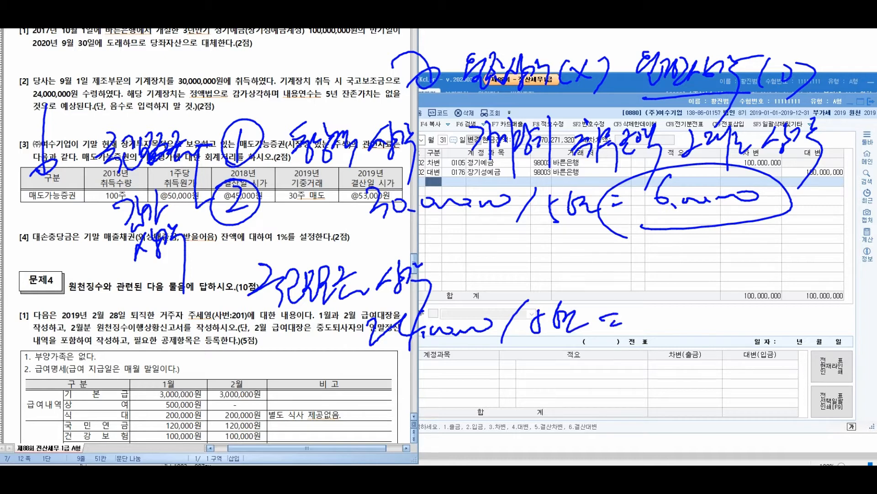
{"action": "mouse_move", "coordinate": [671, 298]}
{"action": "left_mouse_down"}
{"action": "mouse_move", "coordinate": [680, 313]}
{"action": "mouse_move", "coordinate": [669, 327]}
{"action": "left_mouse_up"}
{"action": "mouse_move", "coordinate": [693, 302]}
{"action": "left_mouse_down"}
{"action": "mouse_move", "coordinate": [704, 313]}
{"action": "mouse_move", "coordinate": [686, 324]}
{"action": "left_mouse_up"}
{"action": "left_click_drag", "start_coordinate": [704, 315], "coordinate": [777, 315]}
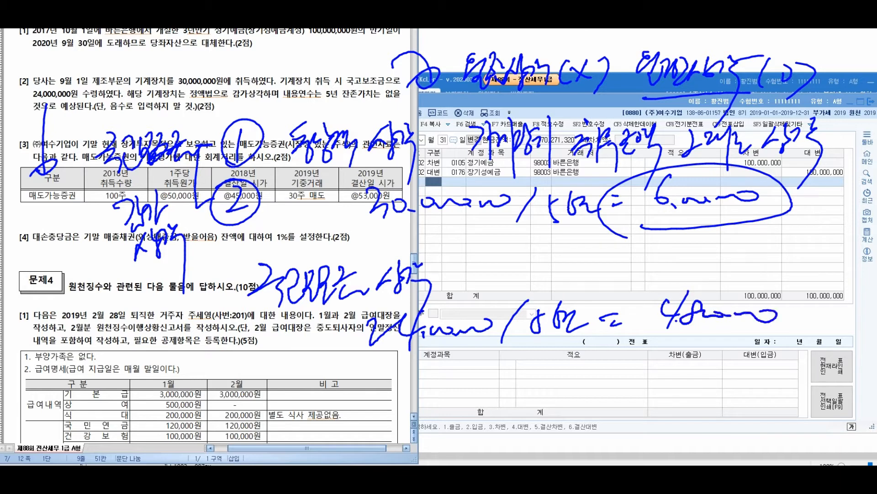
{"action": "left_click_drag", "start_coordinate": [653, 331], "coordinate": [642, 316]}
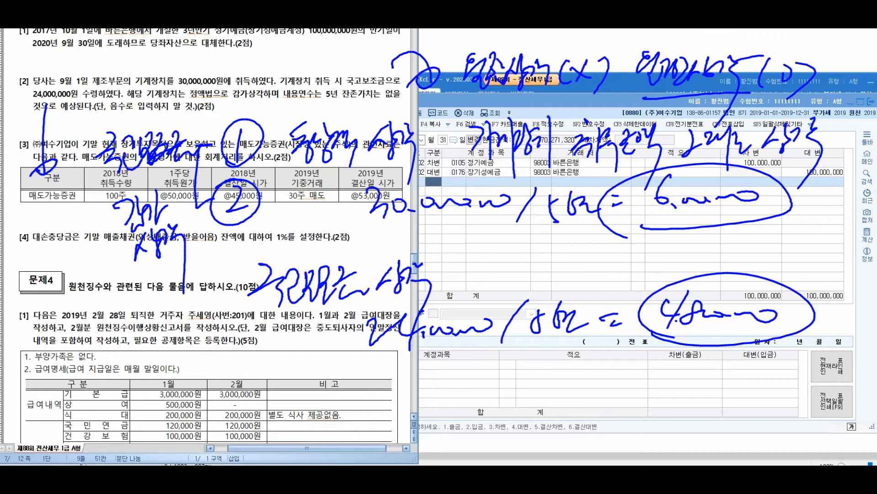
- Handwrite an arrow and a circled note below the subsidy calculation, and clear all annotations
{"action": "left_click_drag", "start_coordinate": [310, 348], "coordinate": [306, 402]}
{"action": "mouse_move", "coordinate": [313, 357]}
{"action": "left_mouse_down"}
{"action": "mouse_move", "coordinate": [315, 400]}
{"action": "mouse_move", "coordinate": [325, 384]}
{"action": "mouse_move", "coordinate": [352, 430]}
{"action": "left_mouse_up"}
{"action": "left_click_drag", "start_coordinate": [361, 384], "coordinate": [388, 433]}
{"action": "left_click_drag", "start_coordinate": [387, 390], "coordinate": [415, 429]}
{"action": "mouse_move", "coordinate": [424, 384]}
{"action": "left_mouse_down"}
{"action": "mouse_move", "coordinate": [427, 426]}
{"action": "mouse_move", "coordinate": [459, 389]}
{"action": "left_mouse_up"}
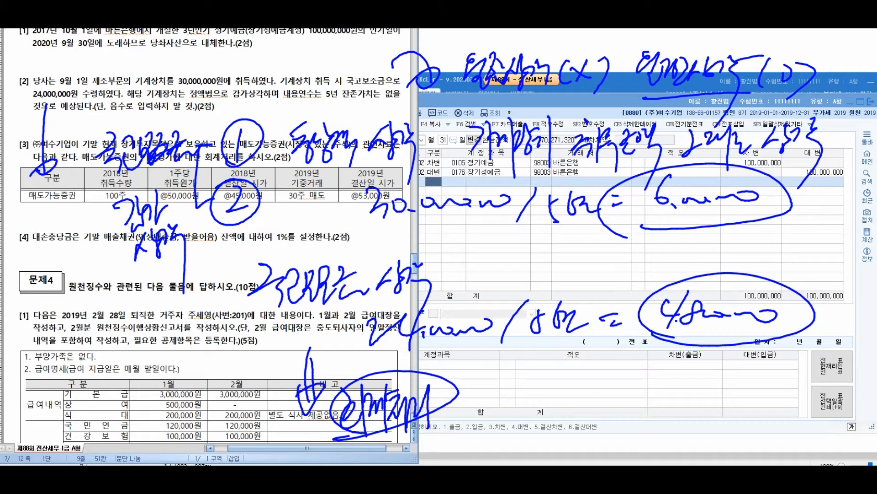
{"action": "key", "text": "Escape"}
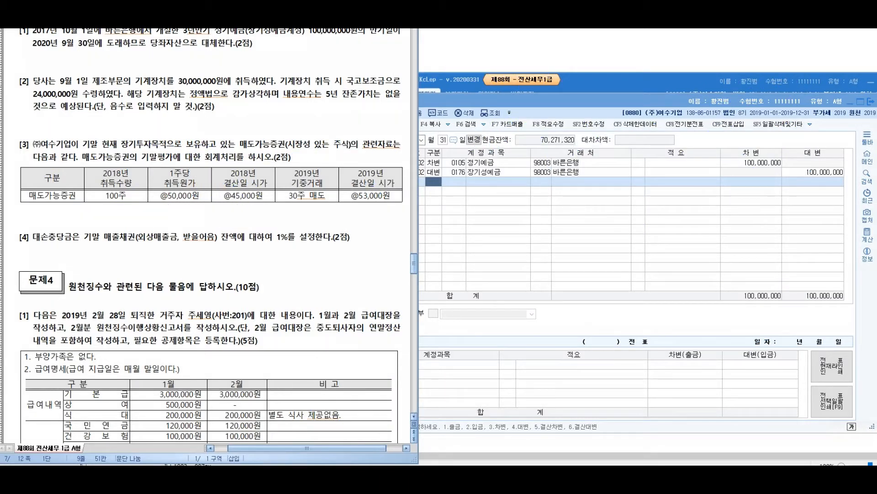
- Circle the acquisition date 9월 1일 in problem [2] and handwrite the depreciation period 9월 ~ 12월 (4개월) below it
{"action": "left_click_drag", "start_coordinate": [69, 95], "coordinate": [102, 85]}
{"action": "mouse_move", "coordinate": [64, 106]}
{"action": "left_mouse_down"}
{"action": "mouse_move", "coordinate": [56, 158]}
{"action": "mouse_move", "coordinate": [67, 145]}
{"action": "left_mouse_up"}
{"action": "left_click_drag", "start_coordinate": [114, 124], "coordinate": [107, 165]}
{"action": "left_click_drag", "start_coordinate": [121, 137], "coordinate": [130, 149]}
{"action": "left_click_drag", "start_coordinate": [138, 130], "coordinate": [151, 149]}
{"action": "left_click_drag", "start_coordinate": [165, 143], "coordinate": [185, 139]}
{"action": "left_click_drag", "start_coordinate": [196, 130], "coordinate": [192, 149]}
{"action": "mouse_move", "coordinate": [198, 137]}
{"action": "left_mouse_down"}
{"action": "mouse_move", "coordinate": [210, 145]}
{"action": "mouse_move", "coordinate": [215, 132]}
{"action": "left_mouse_up"}
{"action": "mouse_move", "coordinate": [226, 129]}
{"action": "left_mouse_down"}
{"action": "mouse_move", "coordinate": [224, 146]}
{"action": "mouse_move", "coordinate": [243, 141]}
{"action": "mouse_move", "coordinate": [252, 160]}
{"action": "mouse_move", "coordinate": [286, 151]}
{"action": "mouse_move", "coordinate": [310, 165]}
{"action": "mouse_move", "coordinate": [346, 144]}
{"action": "mouse_move", "coordinate": [355, 169]}
{"action": "left_mouse_up"}
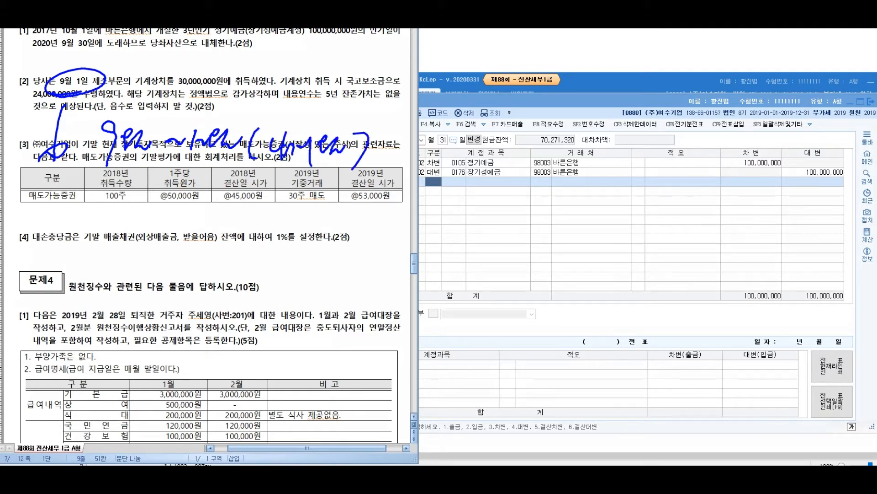
- Open the calculator and handwrite an arrow leading to a circled number 1 heading for the machinery's depreciation
{"action": "key", "text": "XF86Calculator"}
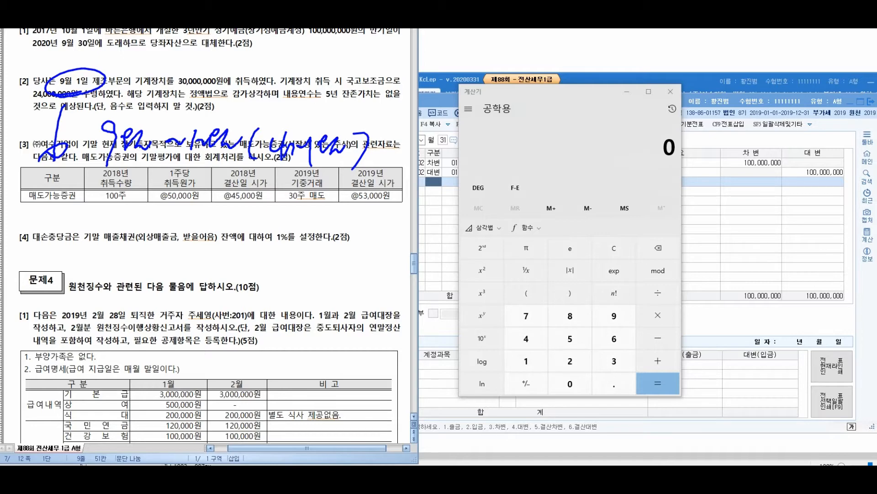
{"action": "left_click_drag", "start_coordinate": [55, 176], "coordinate": [35, 236]}
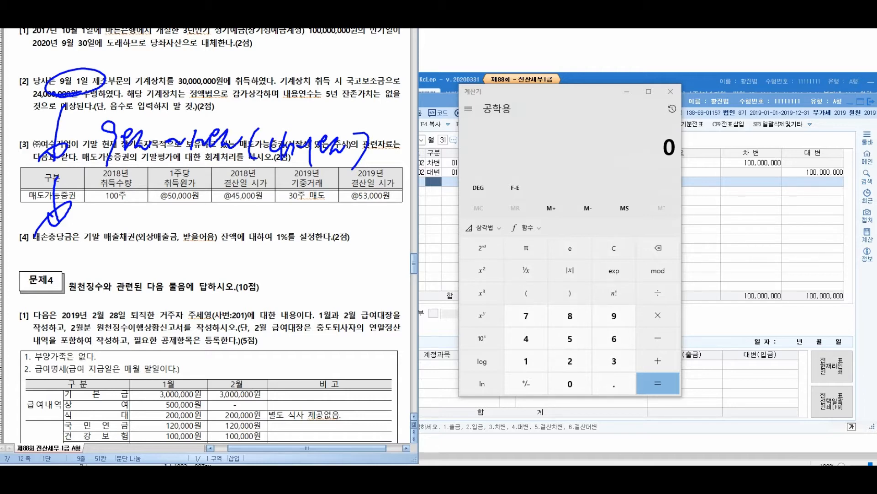
{"action": "left_click_drag", "start_coordinate": [94, 200], "coordinate": [94, 230]}
{"action": "mouse_move", "coordinate": [85, 236]}
{"action": "left_mouse_down"}
{"action": "mouse_move", "coordinate": [118, 216]}
{"action": "mouse_move", "coordinate": [95, 234]}
{"action": "left_mouse_up"}
{"action": "left_click_drag", "start_coordinate": [125, 191], "coordinate": [151, 229]}
{"action": "mouse_move", "coordinate": [160, 196]}
{"action": "left_mouse_down"}
{"action": "mouse_move", "coordinate": [167, 227]}
{"action": "mouse_move", "coordinate": [190, 223]}
{"action": "mouse_move", "coordinate": [185, 231]}
{"action": "left_mouse_up"}
{"action": "left_click_drag", "start_coordinate": [191, 204], "coordinate": [201, 212]}
{"action": "left_click_drag", "start_coordinate": [206, 191], "coordinate": [207, 213]}
{"action": "mouse_move", "coordinate": [211, 199]}
{"action": "left_mouse_down"}
{"action": "mouse_move", "coordinate": [227, 197]}
{"action": "mouse_move", "coordinate": [224, 234]}
{"action": "left_mouse_up"}
- Handwrite the machinery depreciation formula 30,000,000 / 5년 = 6,000,000 × 4/12 under the circled number 1 heading
{"action": "left_click_drag", "start_coordinate": [139, 249], "coordinate": [139, 271]}
{"action": "left_click_drag", "start_coordinate": [168, 251], "coordinate": [188, 264]}
{"action": "mouse_move", "coordinate": [201, 258]}
{"action": "left_mouse_down"}
{"action": "mouse_move", "coordinate": [208, 266]}
{"action": "mouse_move", "coordinate": [245, 252]}
{"action": "mouse_move", "coordinate": [251, 273]}
{"action": "mouse_move", "coordinate": [270, 268]}
{"action": "left_mouse_up"}
{"action": "mouse_move", "coordinate": [274, 247]}
{"action": "left_mouse_down"}
{"action": "mouse_move", "coordinate": [282, 246]}
{"action": "mouse_move", "coordinate": [286, 267]}
{"action": "mouse_move", "coordinate": [316, 258]}
{"action": "left_mouse_up"}
{"action": "mouse_move", "coordinate": [227, 297]}
{"action": "left_mouse_down"}
{"action": "mouse_move", "coordinate": [246, 294]}
{"action": "mouse_move", "coordinate": [246, 305]}
{"action": "left_mouse_up"}
{"action": "mouse_move", "coordinate": [257, 281]}
{"action": "left_mouse_down"}
{"action": "mouse_move", "coordinate": [267, 306]}
{"action": "mouse_move", "coordinate": [283, 302]}
{"action": "left_mouse_up"}
{"action": "left_click_drag", "start_coordinate": [283, 300], "coordinate": [322, 301]}
{"action": "mouse_move", "coordinate": [322, 301]}
{"action": "left_mouse_down"}
{"action": "mouse_move", "coordinate": [339, 294]}
{"action": "mouse_move", "coordinate": [367, 304]}
{"action": "left_mouse_up"}
{"action": "mouse_move", "coordinate": [342, 304]}
{"action": "left_mouse_down"}
{"action": "mouse_move", "coordinate": [404, 297]}
{"action": "mouse_move", "coordinate": [397, 301]}
{"action": "left_mouse_up"}
{"action": "left_click_drag", "start_coordinate": [411, 274], "coordinate": [402, 318]}
{"action": "mouse_move", "coordinate": [420, 289]}
{"action": "left_mouse_down"}
{"action": "mouse_move", "coordinate": [415, 305]}
{"action": "mouse_move", "coordinate": [438, 303]}
{"action": "left_mouse_up"}
{"action": "mouse_move", "coordinate": [101, 357]}
{"action": "left_mouse_down"}
{"action": "mouse_move", "coordinate": [123, 350]}
{"action": "mouse_move", "coordinate": [132, 364]}
{"action": "left_mouse_up"}
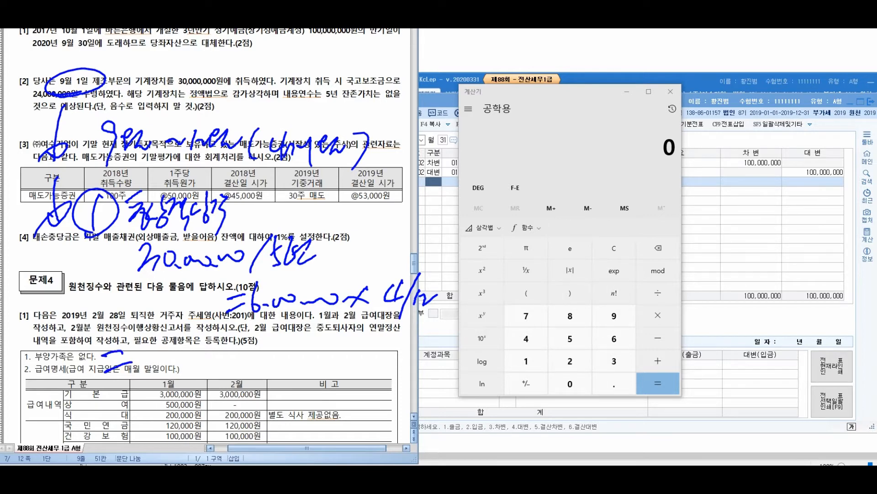
- Calculate 30,000,000 ÷ 5 × 4 ÷ 12 in the calculator and handwrite 2,000,000원, underlined, after the machinery formula
{"action": "left_click_drag", "start_coordinate": [663, 84], "coordinate": [748, 92]}
{"action": "left_click_drag", "start_coordinate": [540, 98], "coordinate": [701, 84]}
{"action": "type", "text": "30000000"}
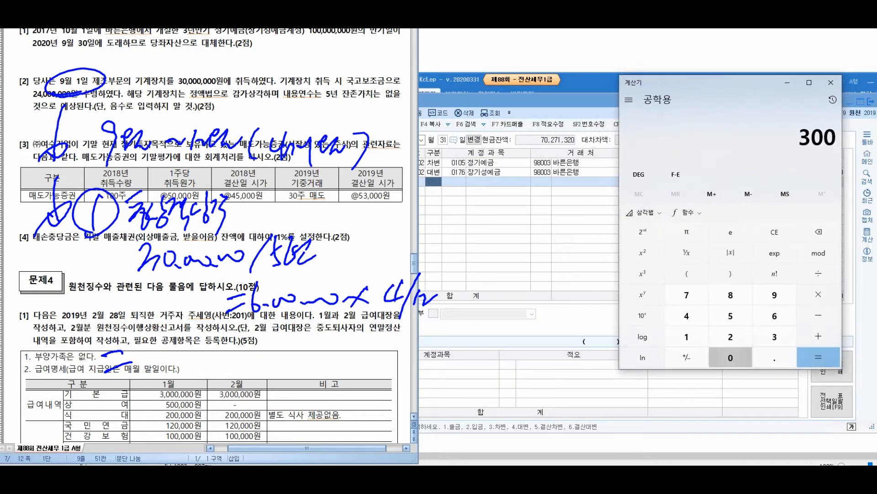
{"action": "type", "text": "/5"}
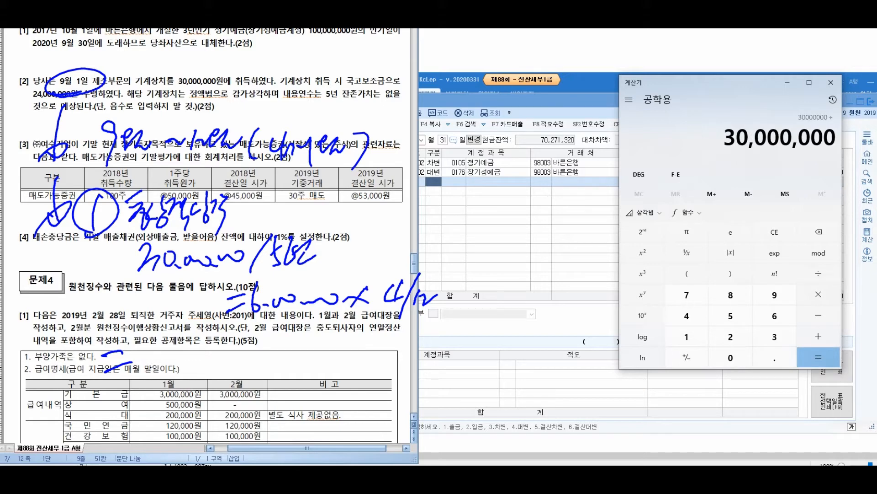
{"action": "key", "text": "Return"}
{"action": "type", "text": "*4+1"}
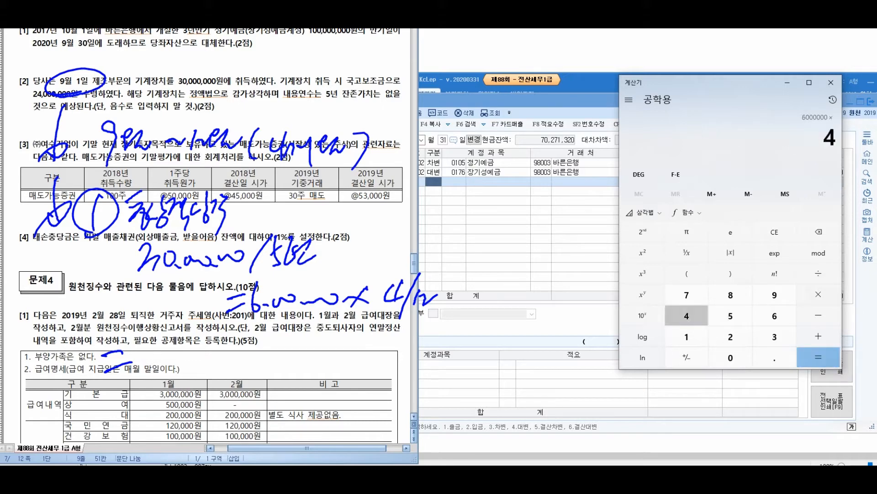
{"action": "type", "text": "2"}
{"action": "key", "text": "Return"}
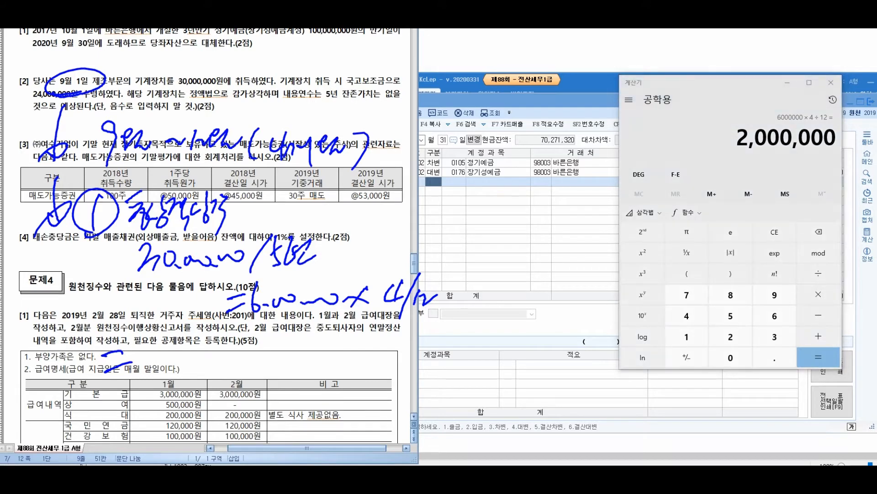
{"action": "mouse_move", "coordinate": [443, 293]}
{"action": "left_mouse_down"}
{"action": "mouse_move", "coordinate": [469, 303]}
{"action": "mouse_move", "coordinate": [660, 284]}
{"action": "left_mouse_up"}
{"action": "left_click_drag", "start_coordinate": [472, 306], "coordinate": [660, 302]}
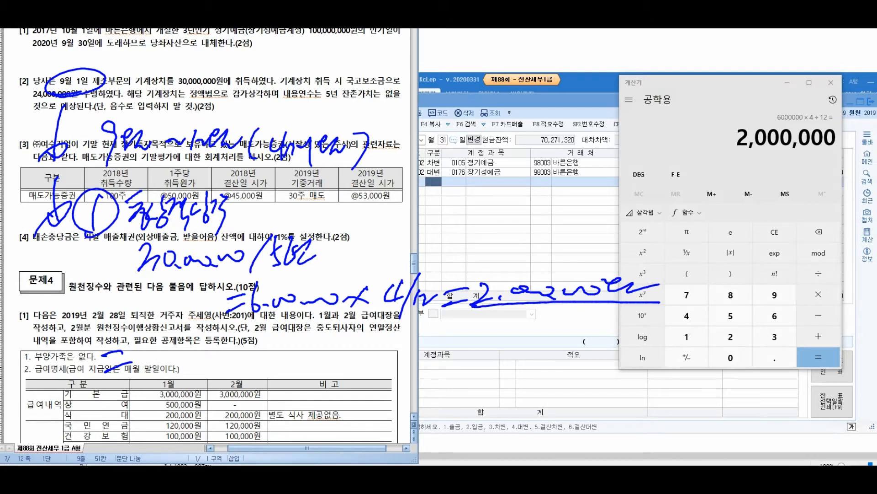
- Handwrite a circled number 2 heading for 국고보조금 상각 with the formula 24,000,000 / 5년 = below it
{"action": "left_click_drag", "start_coordinate": [80, 348], "coordinate": [114, 367]}
{"action": "mouse_move", "coordinate": [107, 336]}
{"action": "left_mouse_down"}
{"action": "mouse_move", "coordinate": [75, 373]}
{"action": "mouse_move", "coordinate": [137, 372]}
{"action": "left_mouse_up"}
{"action": "mouse_move", "coordinate": [140, 343]}
{"action": "left_mouse_down"}
{"action": "mouse_move", "coordinate": [158, 371]}
{"action": "mouse_move", "coordinate": [176, 373]}
{"action": "mouse_move", "coordinate": [218, 349]}
{"action": "mouse_move", "coordinate": [231, 366]}
{"action": "mouse_move", "coordinate": [237, 359]}
{"action": "left_mouse_up"}
{"action": "mouse_move", "coordinate": [234, 338]}
{"action": "left_mouse_down"}
{"action": "mouse_move", "coordinate": [249, 361]}
{"action": "mouse_move", "coordinate": [241, 397]}
{"action": "left_mouse_up"}
{"action": "left_click_drag", "start_coordinate": [132, 403], "coordinate": [156, 417]}
{"action": "left_click_drag", "start_coordinate": [164, 388], "coordinate": [156, 431]}
{"action": "left_click_drag", "start_coordinate": [167, 416], "coordinate": [169, 421]}
{"action": "mouse_move", "coordinate": [176, 405]}
{"action": "left_mouse_down"}
{"action": "mouse_move", "coordinate": [247, 399]}
{"action": "mouse_move", "coordinate": [252, 427]}
{"action": "left_mouse_up"}
{"action": "mouse_move", "coordinate": [269, 397]}
{"action": "left_mouse_down"}
{"action": "mouse_move", "coordinate": [293, 413]}
{"action": "mouse_move", "coordinate": [351, 407]}
{"action": "left_mouse_up"}
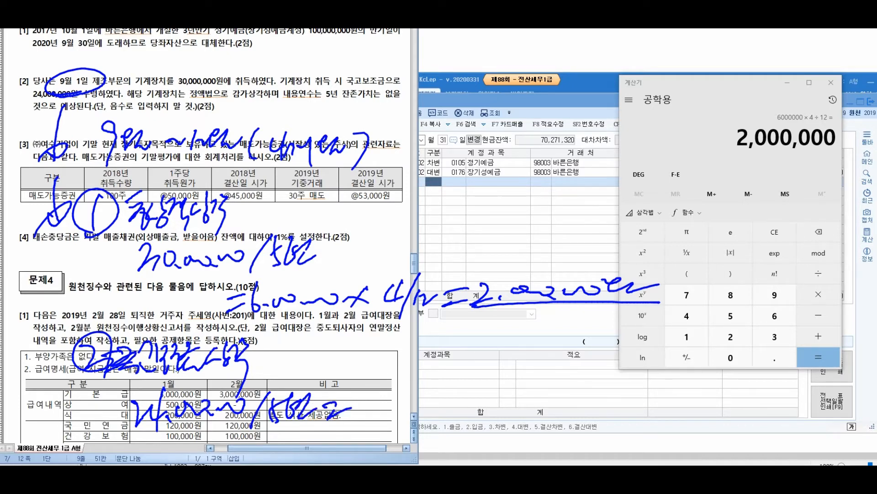
- Calculate 24,000,000 ÷ 5 and continue the handwritten subsidy formula with 4,800,000 × 4/12 =
{"action": "left_click", "coordinate": [768, 164]}
{"action": "type", "text": "240"}
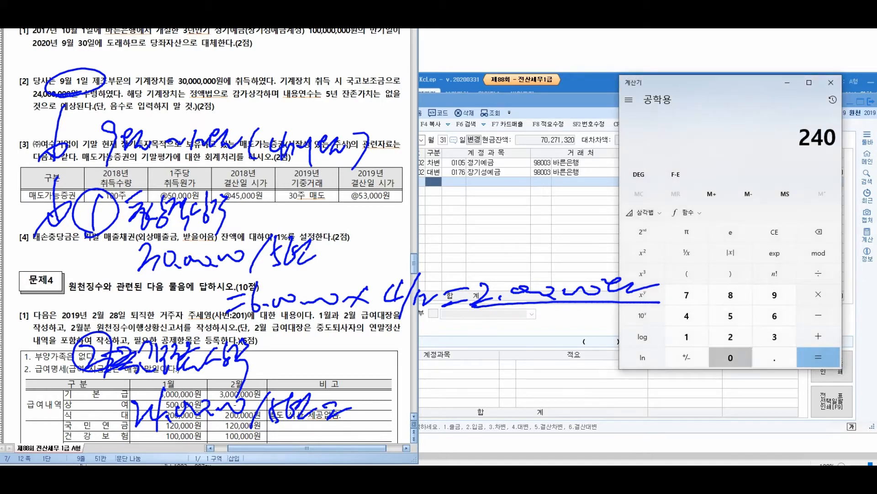
{"action": "type", "text": "00000/5"}
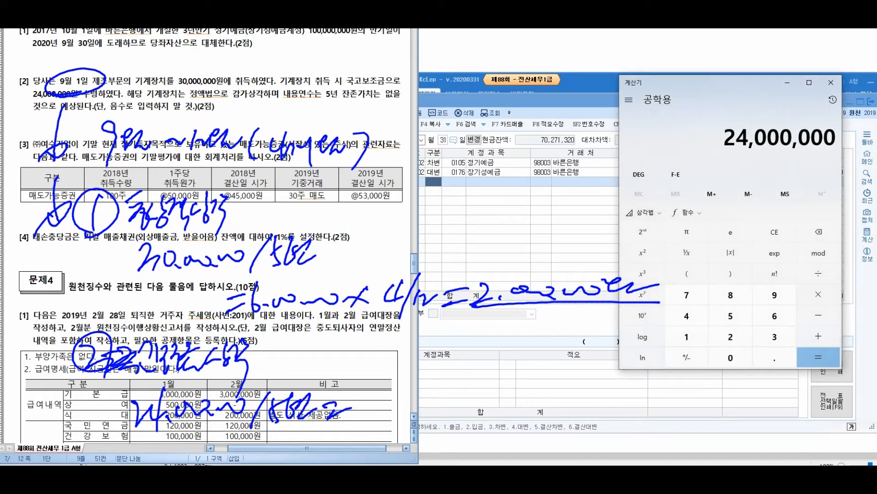
{"action": "key", "text": "Return"}
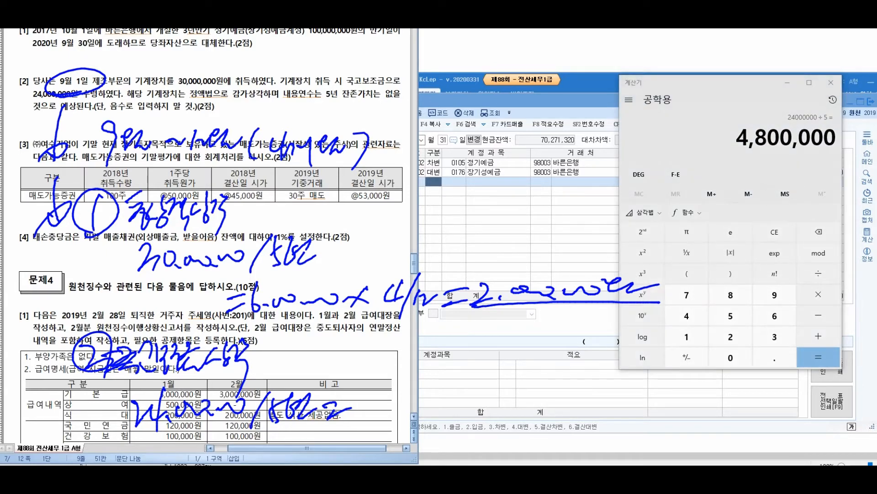
{"action": "mouse_move", "coordinate": [378, 386]}
{"action": "left_mouse_down"}
{"action": "mouse_move", "coordinate": [370, 405]}
{"action": "mouse_move", "coordinate": [384, 418]}
{"action": "mouse_move", "coordinate": [407, 393]}
{"action": "mouse_move", "coordinate": [475, 409]}
{"action": "mouse_move", "coordinate": [509, 402]}
{"action": "mouse_move", "coordinate": [523, 413]}
{"action": "mouse_move", "coordinate": [557, 407]}
{"action": "left_mouse_up"}
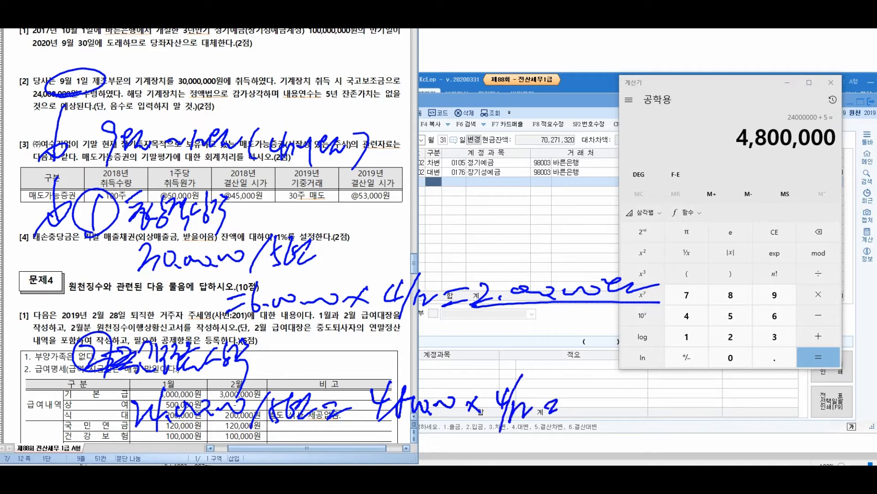
- Multiply the annual subsidy amount by 4 and divide by 12, and handwrite 1,600,000원 as the formula's result
{"action": "key", "text": "asterisk"}
{"action": "key", "text": "4"}
{"action": "key", "text": "slash"}
{"action": "key", "text": "1"}
{"action": "key", "text": "2"}
{"action": "key", "text": "Return"}
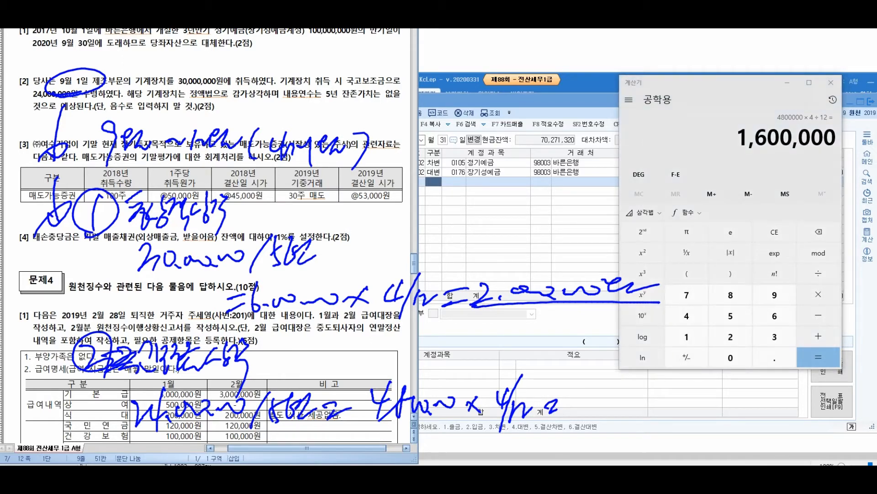
{"action": "left_click_drag", "start_coordinate": [615, 393], "coordinate": [583, 416]}
{"action": "mouse_move", "coordinate": [608, 409]}
{"action": "left_mouse_down"}
{"action": "mouse_move", "coordinate": [607, 421]}
{"action": "mouse_move", "coordinate": [625, 405]}
{"action": "left_mouse_up"}
{"action": "mouse_move", "coordinate": [643, 402]}
{"action": "left_mouse_down"}
{"action": "mouse_move", "coordinate": [648, 414]}
{"action": "mouse_move", "coordinate": [661, 398]}
{"action": "left_mouse_up"}
{"action": "left_click_drag", "start_coordinate": [674, 407], "coordinate": [708, 397]}
{"action": "left_click_drag", "start_coordinate": [650, 367], "coordinate": [627, 405]}
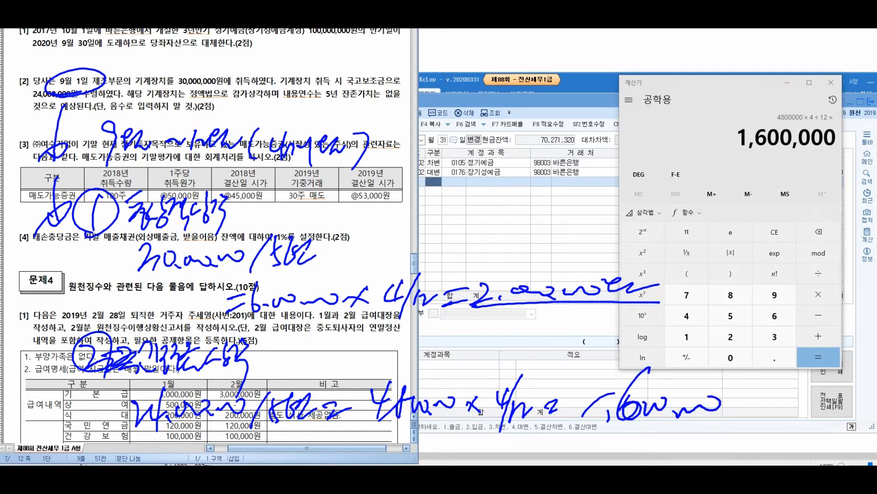
{"action": "left_click_drag", "start_coordinate": [731, 379], "coordinate": [780, 391]}
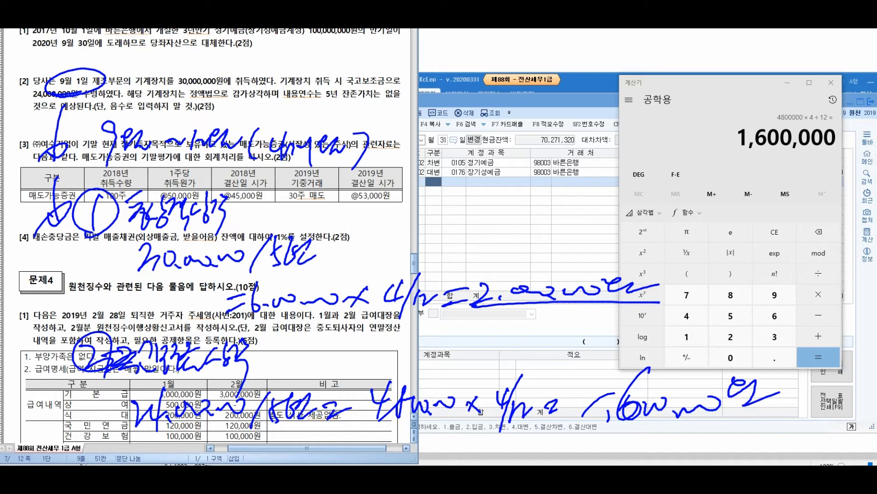
- Bracket the two calculations and circle and link both results, then clear the annotations and minimize the calculator
{"action": "mouse_move", "coordinate": [50, 248]}
{"action": "left_mouse_down"}
{"action": "mouse_move", "coordinate": [32, 339]}
{"action": "mouse_move", "coordinate": [53, 342]}
{"action": "left_mouse_up"}
{"action": "mouse_move", "coordinate": [480, 316]}
{"action": "left_mouse_down"}
{"action": "mouse_move", "coordinate": [704, 274]}
{"action": "mouse_move", "coordinate": [537, 320]}
{"action": "left_mouse_up"}
{"action": "mouse_move", "coordinate": [578, 418]}
{"action": "left_mouse_down"}
{"action": "mouse_move", "coordinate": [777, 347]}
{"action": "mouse_move", "coordinate": [589, 413]}
{"action": "left_mouse_up"}
{"action": "left_click_drag", "start_coordinate": [709, 273], "coordinate": [731, 347]}
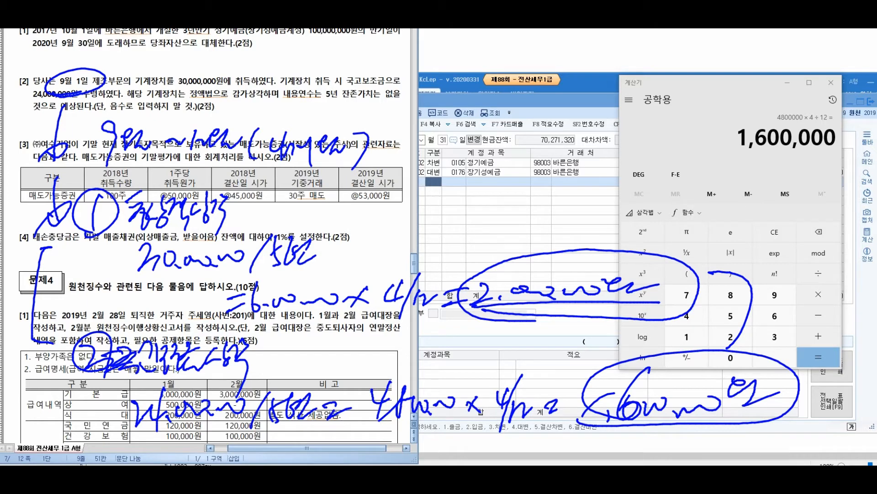
{"action": "key", "text": "Escape"}
{"action": "left_click", "coordinate": [788, 83]}
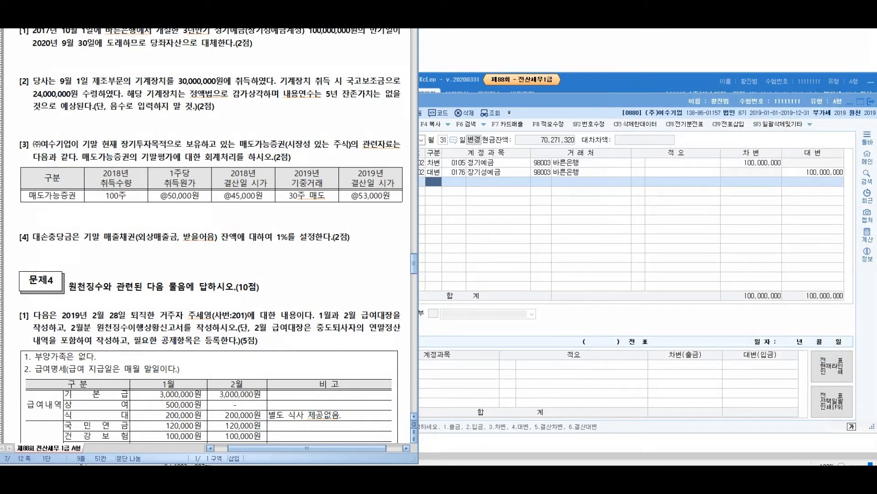
- Circle the acquisition date in problem [2] and handwrite the amounts ① 2,000,000 and ② 1,600,000 below it
{"action": "mouse_move", "coordinate": [52, 107]}
{"action": "left_mouse_down"}
{"action": "mouse_move", "coordinate": [105, 81]}
{"action": "mouse_move", "coordinate": [66, 117]}
{"action": "left_mouse_up"}
{"action": "left_click_drag", "start_coordinate": [89, 134], "coordinate": [81, 163]}
{"action": "left_click_drag", "start_coordinate": [136, 137], "coordinate": [150, 155]}
{"action": "left_click_drag", "start_coordinate": [157, 147], "coordinate": [250, 136]}
{"action": "mouse_move", "coordinate": [61, 198]}
{"action": "left_mouse_down"}
{"action": "mouse_move", "coordinate": [103, 200]}
{"action": "mouse_move", "coordinate": [60, 202]}
{"action": "left_mouse_up"}
{"action": "mouse_move", "coordinate": [135, 197]}
{"action": "left_mouse_down"}
{"action": "mouse_move", "coordinate": [140, 191]}
{"action": "mouse_move", "coordinate": [134, 210]}
{"action": "left_mouse_up"}
{"action": "mouse_move", "coordinate": [168, 187]}
{"action": "left_mouse_down"}
{"action": "mouse_move", "coordinate": [161, 201]}
{"action": "mouse_move", "coordinate": [250, 188]}
{"action": "left_mouse_up"}
- Handwrite the label (국고보조금) under the second amount and draw one arrow outward from each amount
{"action": "left_click_drag", "start_coordinate": [137, 223], "coordinate": [132, 251]}
{"action": "left_click_drag", "start_coordinate": [143, 226], "coordinate": [163, 247]}
{"action": "left_click_drag", "start_coordinate": [166, 222], "coordinate": [182, 242]}
{"action": "mouse_move", "coordinate": [184, 220]}
{"action": "left_mouse_down"}
{"action": "mouse_move", "coordinate": [198, 242]}
{"action": "mouse_move", "coordinate": [229, 236]}
{"action": "left_mouse_up"}
{"action": "mouse_move", "coordinate": [229, 228]}
{"action": "left_mouse_down"}
{"action": "mouse_move", "coordinate": [241, 234]}
{"action": "mouse_move", "coordinate": [245, 254]}
{"action": "left_mouse_up"}
{"action": "mouse_move", "coordinate": [273, 132]}
{"action": "left_mouse_down"}
{"action": "mouse_move", "coordinate": [294, 108]}
{"action": "mouse_move", "coordinate": [322, 117]}
{"action": "mouse_move", "coordinate": [313, 110]}
{"action": "left_mouse_up"}
{"action": "mouse_move", "coordinate": [280, 229]}
{"action": "left_mouse_down"}
{"action": "mouse_move", "coordinate": [322, 244]}
{"action": "mouse_move", "coordinate": [313, 256]}
{"action": "left_mouse_up"}
- Handwrite the first journal entry, debiting 감가상각비 (제조) 2,000,000 against an accumulated depreciation credit of 2,000,000
{"action": "left_click_drag", "start_coordinate": [582, 136], "coordinate": [625, 75]}
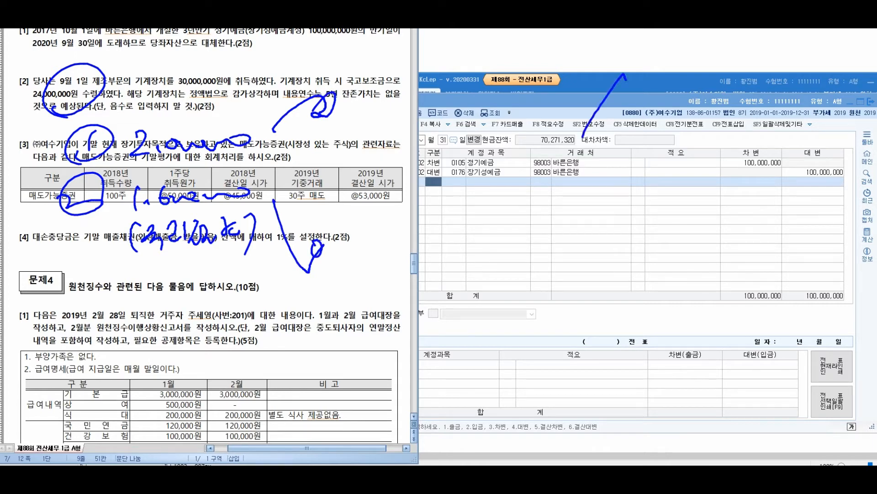
{"action": "left_click_drag", "start_coordinate": [370, 60], "coordinate": [387, 114]}
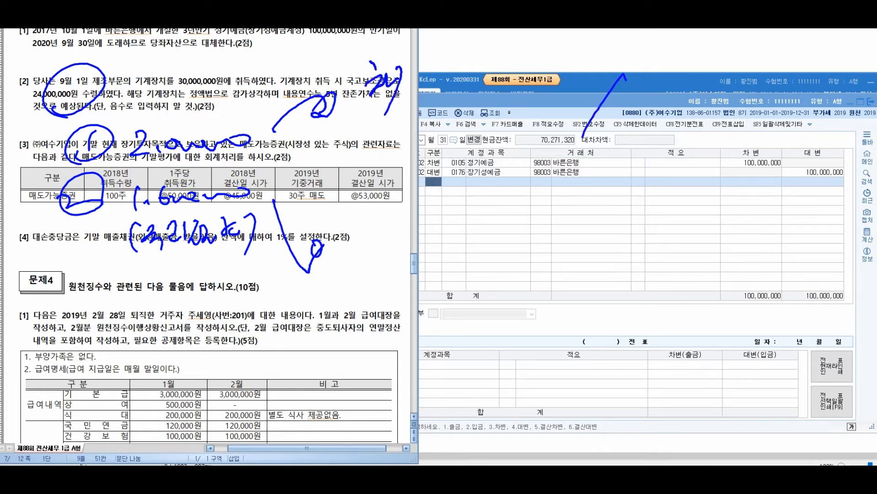
{"action": "mouse_move", "coordinate": [409, 69]}
{"action": "left_mouse_down"}
{"action": "mouse_move", "coordinate": [419, 93]}
{"action": "mouse_move", "coordinate": [462, 90]}
{"action": "mouse_move", "coordinate": [505, 109]}
{"action": "left_mouse_up"}
{"action": "mouse_move", "coordinate": [529, 63]}
{"action": "left_mouse_down"}
{"action": "mouse_move", "coordinate": [519, 95]}
{"action": "mouse_move", "coordinate": [569, 92]}
{"action": "left_mouse_up"}
{"action": "left_click_drag", "start_coordinate": [568, 60], "coordinate": [572, 96]}
{"action": "left_click_drag", "start_coordinate": [439, 120], "coordinate": [456, 137]}
{"action": "left_click", "coordinate": [464, 132]}
{"action": "left_click_drag", "start_coordinate": [472, 129], "coordinate": [539, 117]}
{"action": "left_click_drag", "start_coordinate": [644, 69], "coordinate": [658, 90]}
{"action": "left_click_drag", "start_coordinate": [666, 64], "coordinate": [687, 83]}
{"action": "left_click_drag", "start_coordinate": [720, 67], "coordinate": [710, 123]}
{"action": "left_click_drag", "start_coordinate": [655, 120], "coordinate": [679, 138]}
{"action": "mouse_move", "coordinate": [684, 120]}
{"action": "left_mouse_down"}
{"action": "mouse_move", "coordinate": [688, 132]}
{"action": "mouse_move", "coordinate": [727, 120]}
{"action": "left_mouse_up"}
{"action": "left_click_drag", "start_coordinate": [727, 117], "coordinate": [807, 115]}
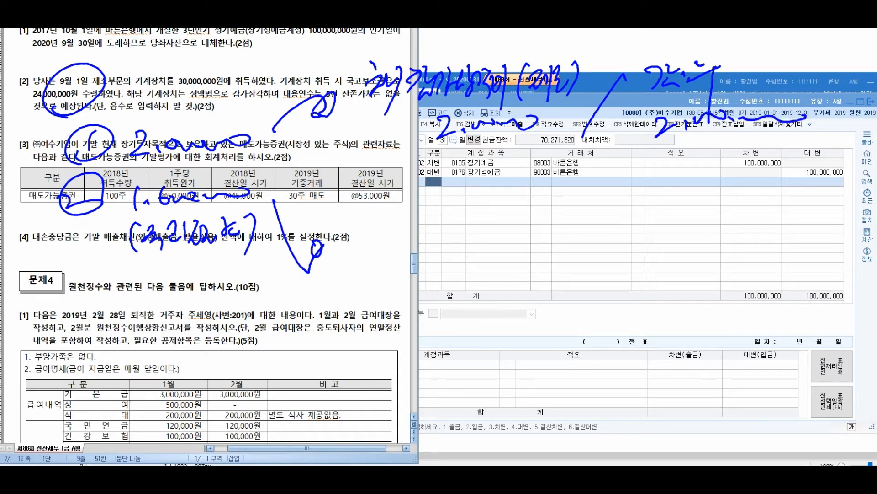
- Handwrite the outline of the second journal entry with its debit and credit sides separated by a slash
{"action": "left_click_drag", "start_coordinate": [375, 208], "coordinate": [383, 215]}
{"action": "left_click_drag", "start_coordinate": [372, 224], "coordinate": [391, 221]}
{"action": "mouse_move", "coordinate": [384, 225]}
{"action": "left_mouse_down"}
{"action": "mouse_move", "coordinate": [373, 241]}
{"action": "mouse_move", "coordinate": [402, 227]}
{"action": "left_mouse_up"}
{"action": "left_click_drag", "start_coordinate": [397, 229], "coordinate": [396, 238]}
{"action": "left_click_drag", "start_coordinate": [417, 218], "coordinate": [413, 254]}
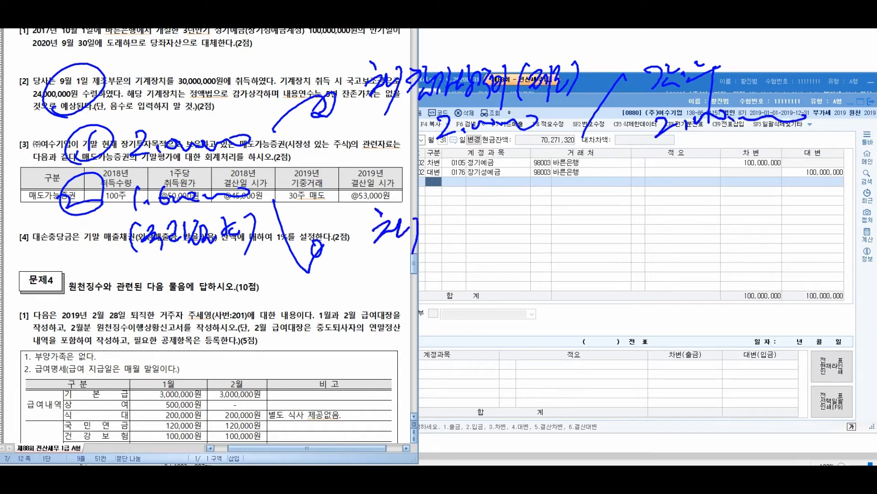
{"action": "left_click_drag", "start_coordinate": [608, 202], "coordinate": [531, 312]}
{"action": "mouse_move", "coordinate": [652, 212]}
{"action": "left_mouse_down"}
{"action": "mouse_move", "coordinate": [653, 227]}
{"action": "mouse_move", "coordinate": [665, 218]}
{"action": "left_mouse_up"}
{"action": "left_click_drag", "start_coordinate": [662, 212], "coordinate": [664, 251]}
- Handwrite a circled number 1 note about offsetting 감가상각비 below the second journal entry's outline
{"action": "mouse_move", "coordinate": [147, 293]}
{"action": "left_mouse_down"}
{"action": "mouse_move", "coordinate": [147, 318]}
{"action": "mouse_move", "coordinate": [150, 290]}
{"action": "mouse_move", "coordinate": [184, 314]}
{"action": "left_mouse_up"}
{"action": "mouse_move", "coordinate": [188, 290]}
{"action": "left_mouse_down"}
{"action": "mouse_move", "coordinate": [186, 333]}
{"action": "mouse_move", "coordinate": [199, 320]}
{"action": "left_mouse_up"}
{"action": "mouse_move", "coordinate": [197, 313]}
{"action": "left_mouse_down"}
{"action": "mouse_move", "coordinate": [211, 300]}
{"action": "mouse_move", "coordinate": [207, 333]}
{"action": "left_mouse_up"}
{"action": "left_click_drag", "start_coordinate": [209, 297], "coordinate": [217, 323]}
{"action": "mouse_move", "coordinate": [219, 294]}
{"action": "left_mouse_down"}
{"action": "mouse_move", "coordinate": [232, 335]}
{"action": "mouse_move", "coordinate": [244, 322]}
{"action": "mouse_move", "coordinate": [302, 317]}
{"action": "left_mouse_up"}
{"action": "left_click_drag", "start_coordinate": [298, 320], "coordinate": [304, 330]}
{"action": "mouse_move", "coordinate": [303, 307]}
{"action": "left_mouse_down"}
{"action": "mouse_move", "coordinate": [315, 326]}
{"action": "mouse_move", "coordinate": [347, 316]}
{"action": "mouse_move", "coordinate": [349, 326]}
{"action": "left_mouse_up"}
{"action": "mouse_move", "coordinate": [354, 301]}
{"action": "left_mouse_down"}
{"action": "mouse_move", "coordinate": [371, 331]}
{"action": "mouse_move", "coordinate": [384, 300]}
{"action": "left_mouse_up"}
{"action": "left_click_drag", "start_coordinate": [393, 296], "coordinate": [387, 362]}
{"action": "left_click_drag", "start_coordinate": [305, 343], "coordinate": [313, 351]}
{"action": "left_click_drag", "start_coordinate": [302, 357], "coordinate": [328, 373]}
{"action": "left_click_drag", "start_coordinate": [331, 352], "coordinate": [365, 372]}
- Handwrite a circled number 2 note ending in an empty oval below the circled number 1 note
{"action": "left_click_drag", "start_coordinate": [145, 377], "coordinate": [160, 412]}
{"action": "left_click_drag", "start_coordinate": [183, 379], "coordinate": [211, 414]}
{"action": "left_click_drag", "start_coordinate": [217, 384], "coordinate": [228, 427]}
{"action": "mouse_move", "coordinate": [224, 387]}
{"action": "left_mouse_down"}
{"action": "mouse_move", "coordinate": [234, 410]}
{"action": "mouse_move", "coordinate": [247, 405]}
{"action": "left_mouse_up"}
{"action": "mouse_move", "coordinate": [236, 402]}
{"action": "left_mouse_down"}
{"action": "mouse_move", "coordinate": [249, 422]}
{"action": "mouse_move", "coordinate": [252, 402]}
{"action": "left_mouse_up"}
{"action": "left_click", "coordinate": [260, 391]}
{"action": "mouse_move", "coordinate": [262, 402]}
{"action": "left_mouse_down"}
{"action": "mouse_move", "coordinate": [385, 419]}
{"action": "mouse_move", "coordinate": [276, 427]}
{"action": "left_mouse_up"}
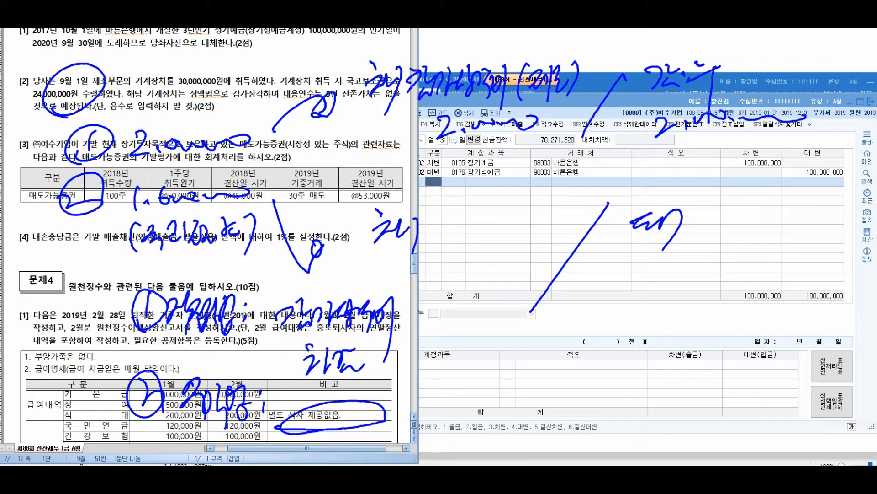
- Strike out the wording of the circled number 2 note and draw a circled check mark beside the number 1 note
{"action": "left_click_drag", "start_coordinate": [110, 391], "coordinate": [253, 389]}
{"action": "left_click_drag", "start_coordinate": [131, 408], "coordinate": [254, 411]}
{"action": "mouse_move", "coordinate": [161, 388]}
{"action": "left_mouse_down"}
{"action": "mouse_move", "coordinate": [247, 396]}
{"action": "mouse_move", "coordinate": [240, 406]}
{"action": "mouse_move", "coordinate": [219, 405]}
{"action": "left_mouse_up"}
{"action": "mouse_move", "coordinate": [84, 288]}
{"action": "left_mouse_down"}
{"action": "mouse_move", "coordinate": [116, 282]}
{"action": "mouse_move", "coordinate": [92, 264]}
{"action": "left_mouse_up"}
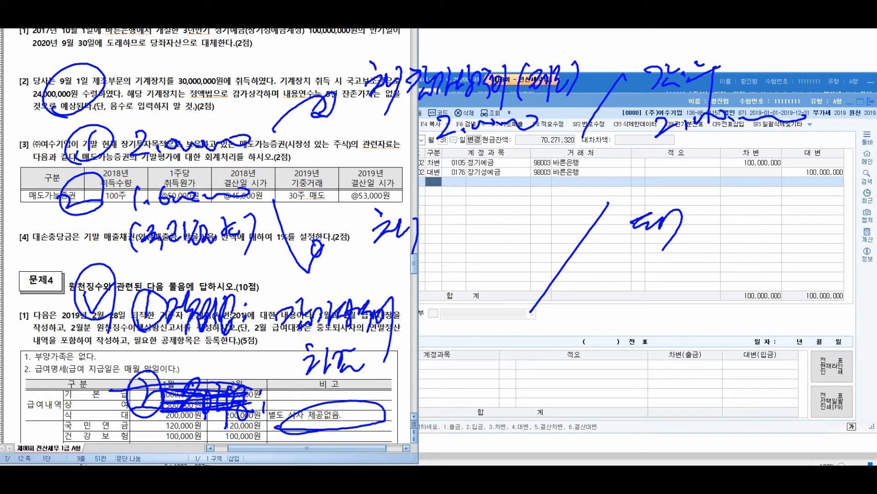
- Fill in the second handwritten journal entry, debiting 국고보조금 1,600,000 and crediting 감가상각비 1,600,000
{"action": "mouse_move", "coordinate": [427, 207]}
{"action": "left_mouse_down"}
{"action": "mouse_move", "coordinate": [453, 235]}
{"action": "mouse_move", "coordinate": [472, 208]}
{"action": "mouse_move", "coordinate": [487, 237]}
{"action": "mouse_move", "coordinate": [506, 242]}
{"action": "left_mouse_up"}
{"action": "left_click_drag", "start_coordinate": [511, 210], "coordinate": [516, 225]}
{"action": "left_click_drag", "start_coordinate": [505, 231], "coordinate": [537, 218]}
{"action": "left_click_drag", "start_coordinate": [424, 257], "coordinate": [420, 300]}
{"action": "mouse_move", "coordinate": [459, 258]}
{"action": "left_mouse_down"}
{"action": "mouse_move", "coordinate": [452, 293]}
{"action": "mouse_move", "coordinate": [524, 274]}
{"action": "left_mouse_up"}
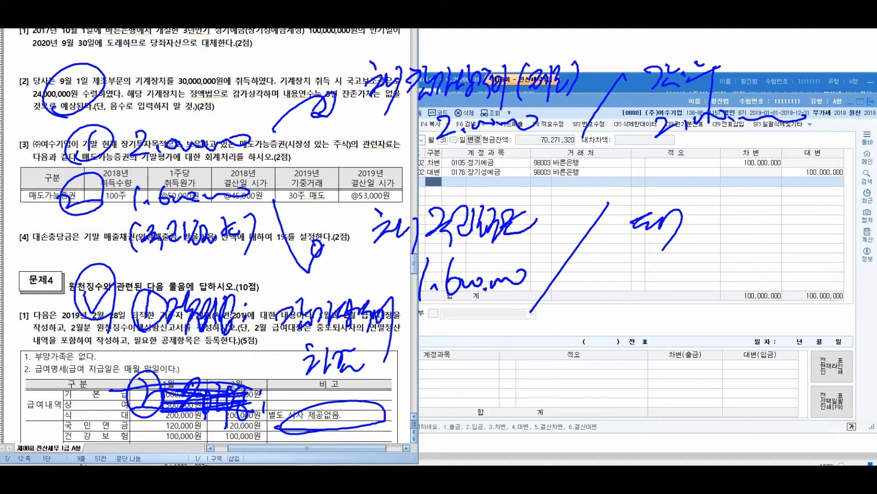
{"action": "mouse_move", "coordinate": [708, 216]}
{"action": "left_mouse_down"}
{"action": "mouse_move", "coordinate": [731, 226]}
{"action": "mouse_move", "coordinate": [782, 203]}
{"action": "mouse_move", "coordinate": [794, 231]}
{"action": "mouse_move", "coordinate": [827, 215]}
{"action": "mouse_move", "coordinate": [818, 276]}
{"action": "left_mouse_up"}
{"action": "mouse_move", "coordinate": [702, 270]}
{"action": "left_mouse_down"}
{"action": "mouse_move", "coordinate": [682, 304]}
{"action": "mouse_move", "coordinate": [806, 288]}
{"action": "left_mouse_up"}
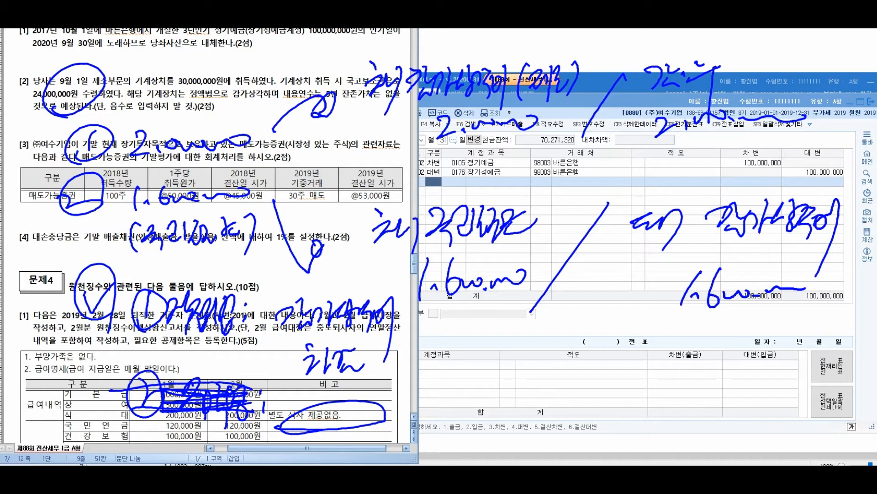
- Label the two handwritten journal entries with circled numbers 1 and 2, and clear all the handwriting
{"action": "left_click_drag", "start_coordinate": [325, 43], "coordinate": [325, 71]}
{"action": "mouse_move", "coordinate": [315, 70]}
{"action": "left_mouse_down"}
{"action": "mouse_move", "coordinate": [348, 53]}
{"action": "mouse_move", "coordinate": [326, 78]}
{"action": "left_mouse_up"}
{"action": "left_click_drag", "start_coordinate": [332, 184], "coordinate": [356, 203]}
{"action": "mouse_move", "coordinate": [317, 196]}
{"action": "left_mouse_down"}
{"action": "mouse_move", "coordinate": [357, 194]}
{"action": "mouse_move", "coordinate": [320, 204]}
{"action": "left_mouse_up"}
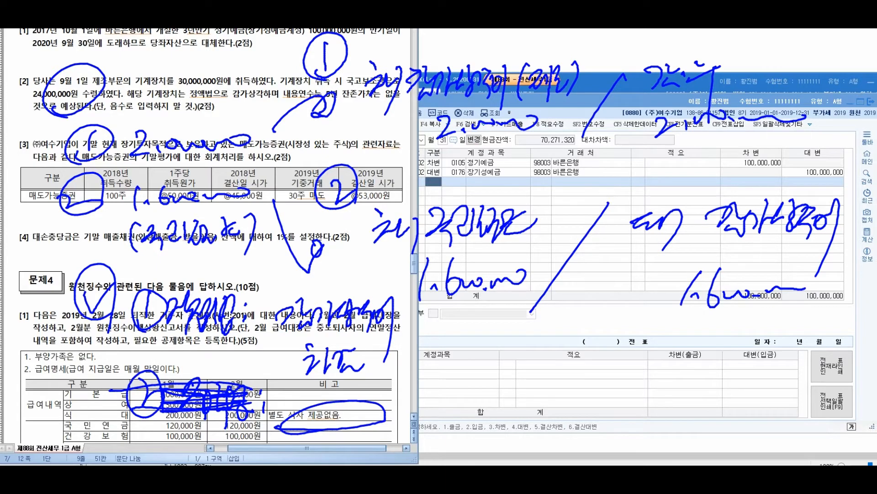
{"action": "key", "text": "Escape"}
- Switch to KcLep and add a December 31 debit line with account 0518 감가상각비 (제조원가), without a counterparty or description
{"action": "key", "text": "alt+Tab"}
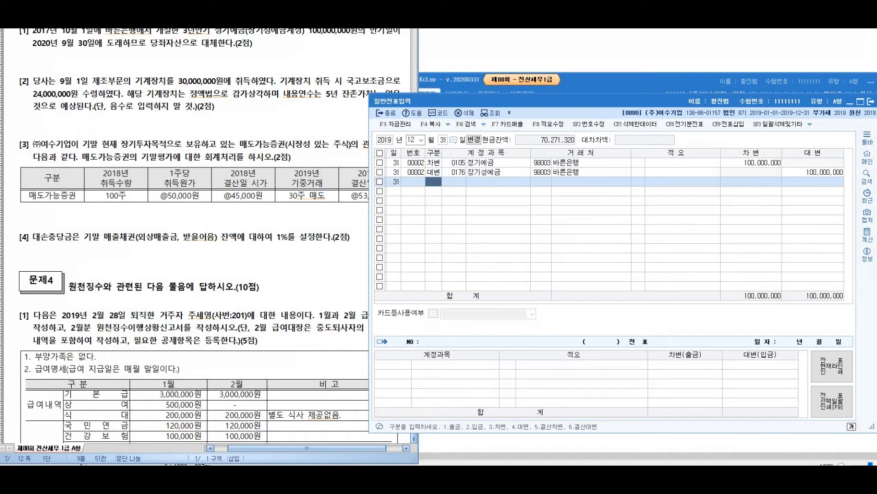
{"action": "key", "text": "3"}
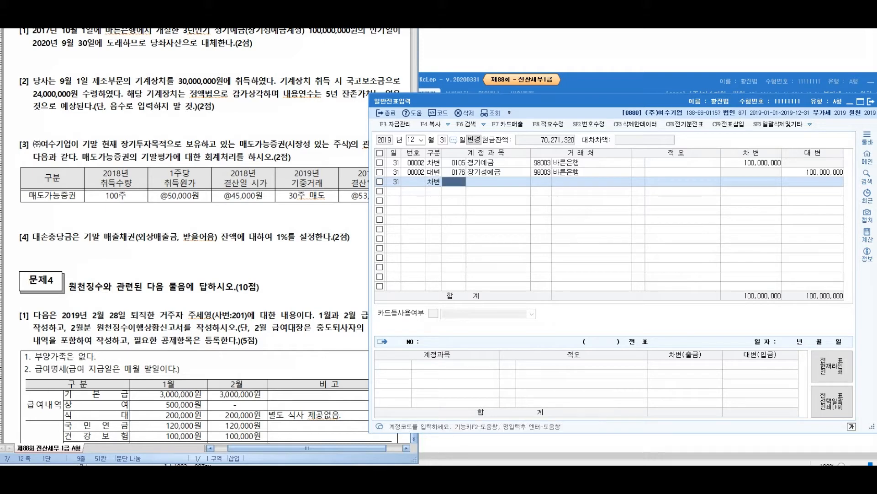
{"action": "key", "text": "F2"}
{"action": "type", "text": "818"}
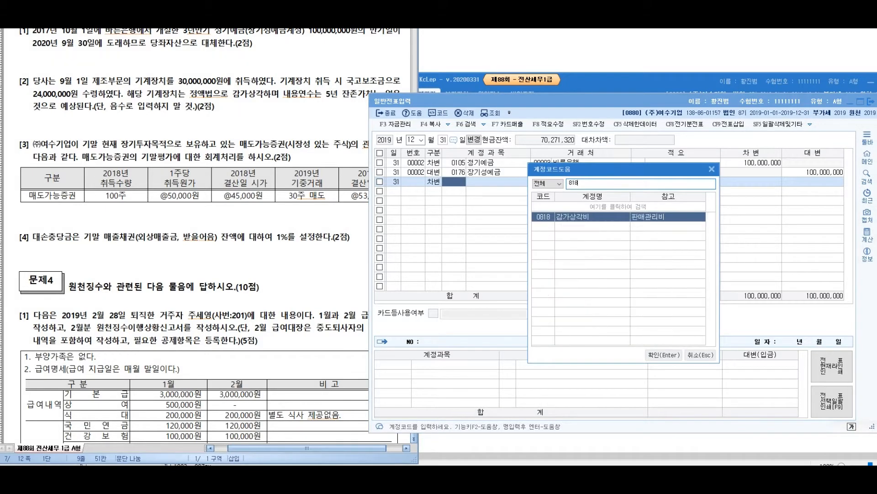
{"action": "key", "text": "BackSpace"}
{"action": "key", "text": "BackSpace"}
{"action": "key", "text": "BackSpace"}
{"action": "type", "text": "518"}
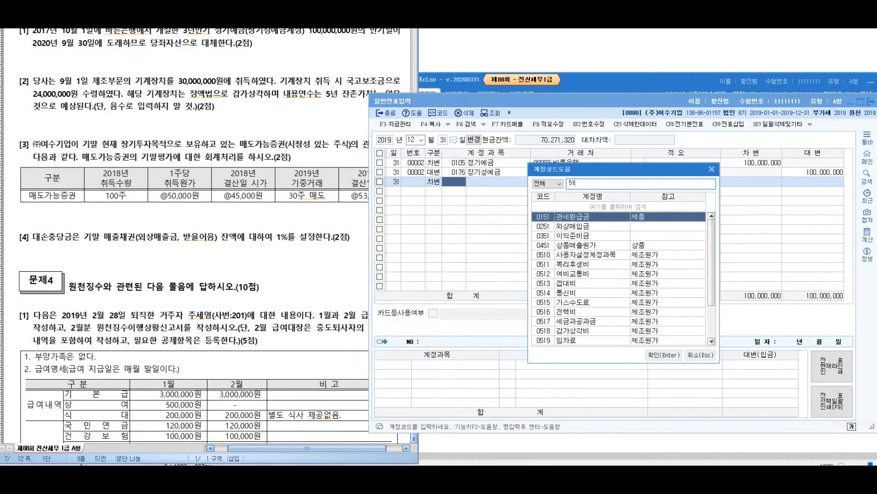
{"action": "key", "text": "Return"}
{"action": "key", "text": "Return"}
{"action": "key", "text": "Return"}
{"action": "key", "text": "Return"}
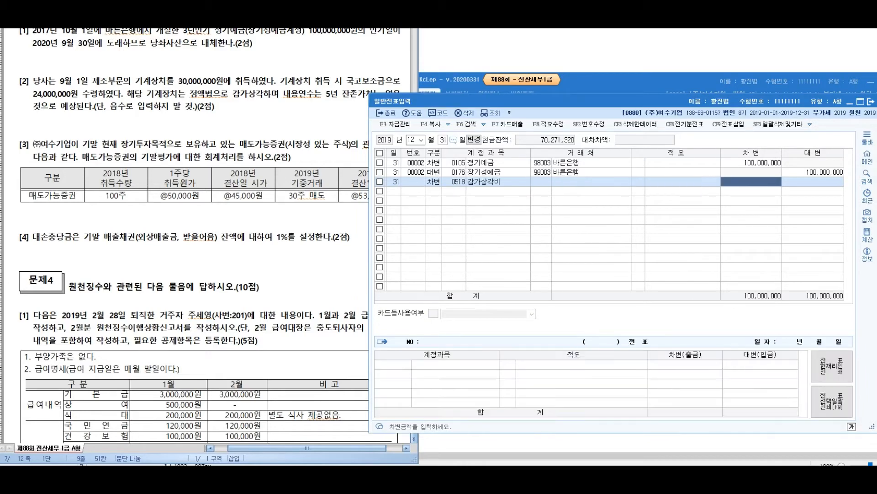
- Set the 감가상각비 line's debit amount to 2,000,000
{"action": "type", "text": "2"}
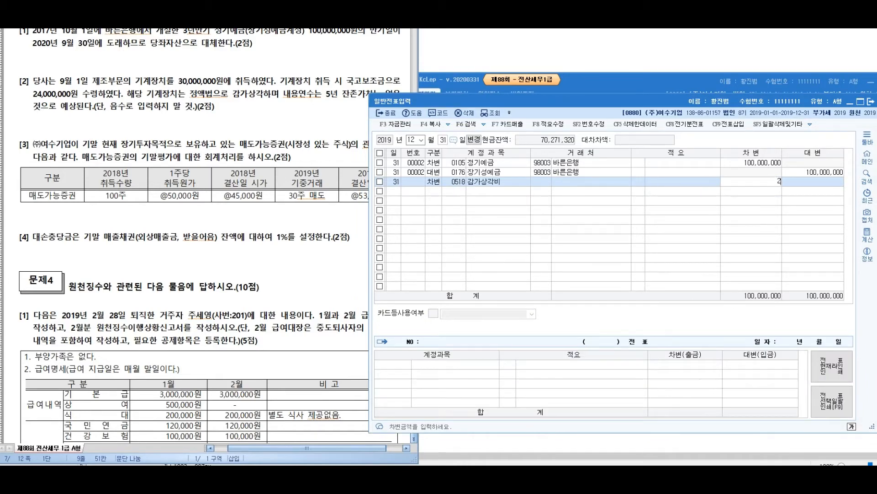
{"action": "type", "text": ",000,000"}
{"action": "key", "text": "Return"}
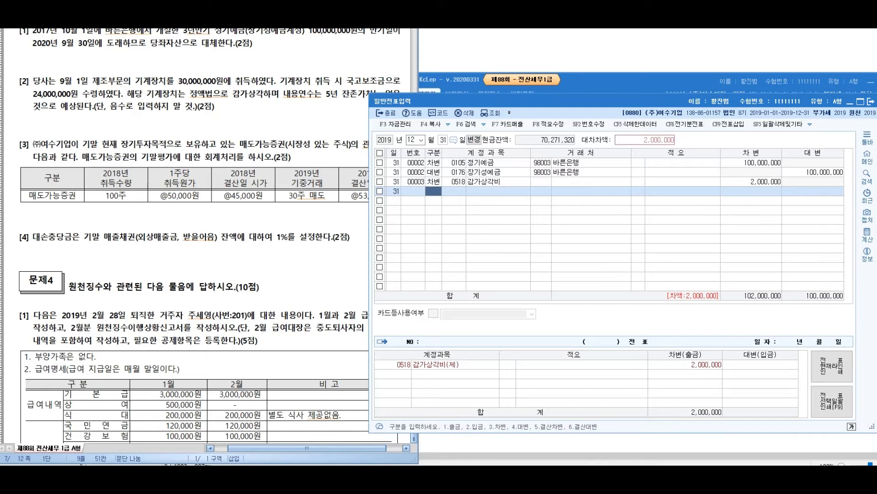
- Add the matching 2,000,000 credit line with account 0207 감가상각누계액
{"action": "type", "text": "0206"}
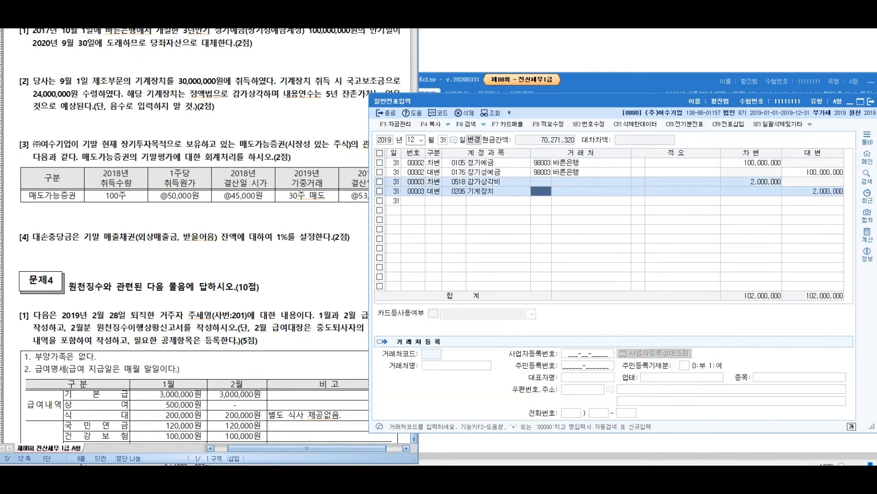
{"action": "key", "text": "Return"}
{"action": "type", "text": "0207"}
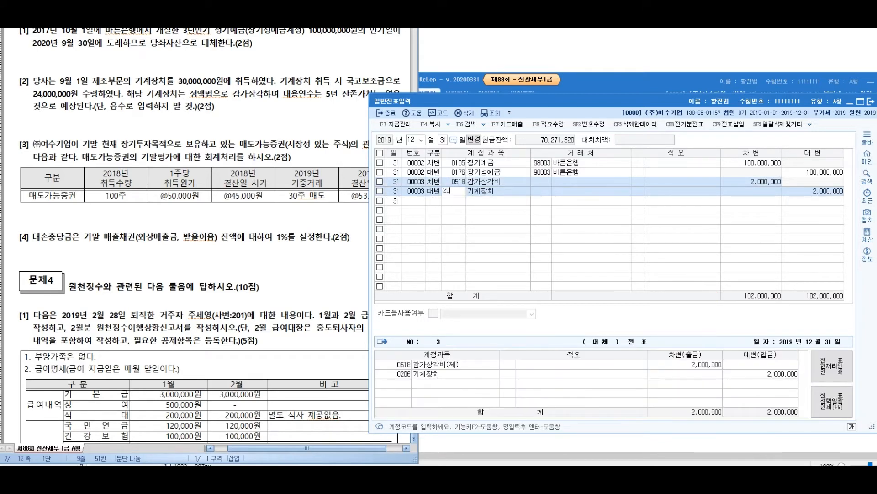
{"action": "key", "text": "Return"}
{"action": "key", "text": "Return"}
{"action": "key", "text": "Return"}
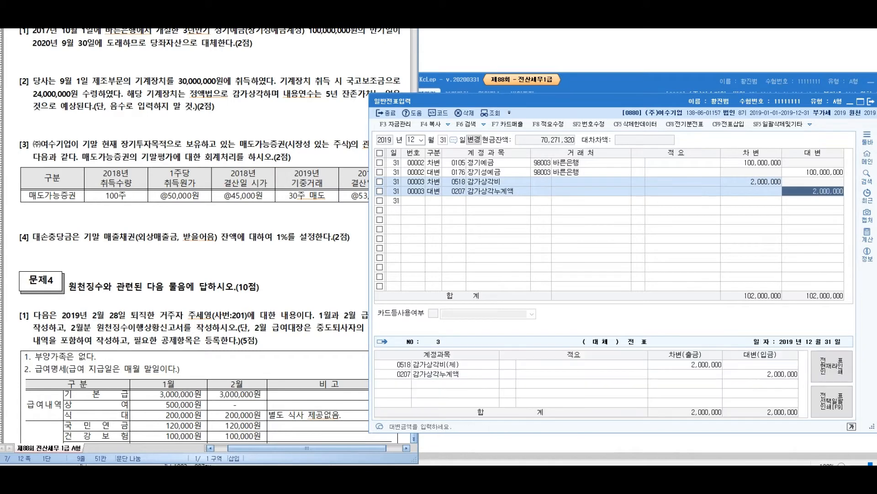
{"action": "key", "text": "Return"}
- Add a debit line with account 0217 국고보조금 for 1,600,000
{"action": "type", "text": "3"}
{"action": "key", "text": "Return"}
{"action": "key", "text": "F2"}
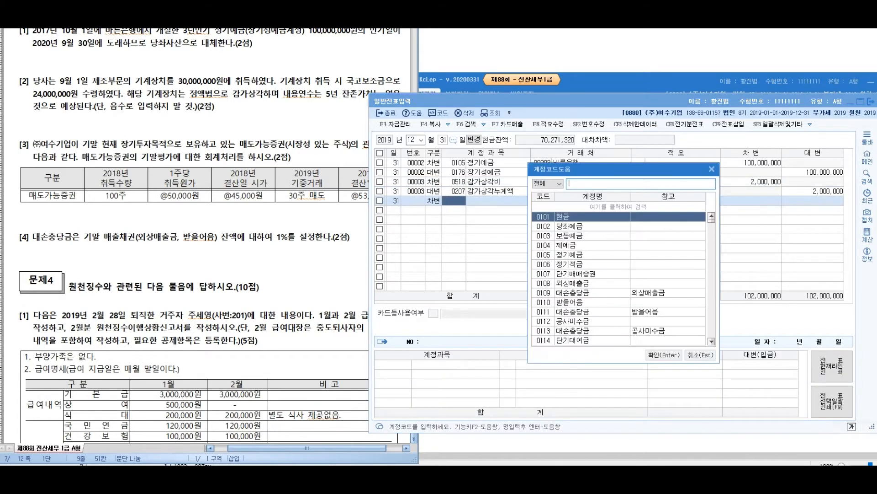
{"action": "type", "text": "국고보조금"}
{"action": "key", "text": "Return"}
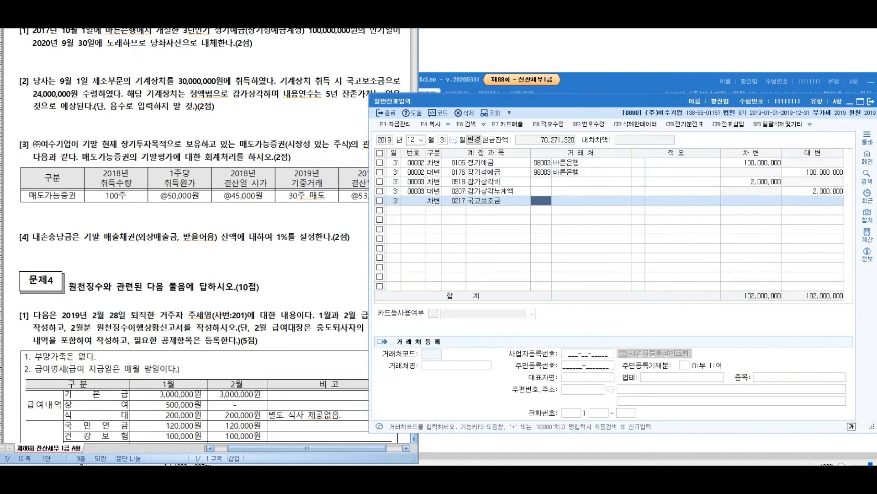
{"action": "key", "text": "Return"}
{"action": "key", "text": "Return"}
{"action": "type", "text": "1600000"}
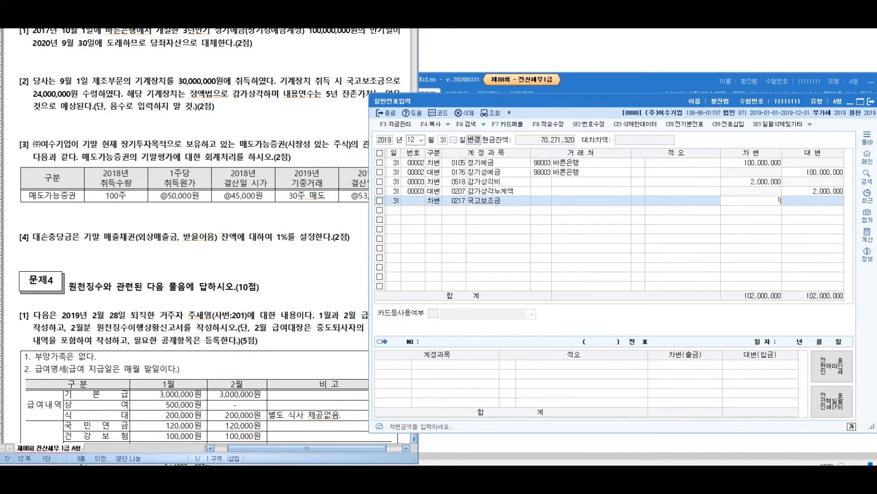
{"action": "key", "text": "Return"}
- Add the matching 1,600,000 credit line with account 0518 감가상각비
{"action": "type", "text": "4"}
{"action": "key", "text": "Return"}
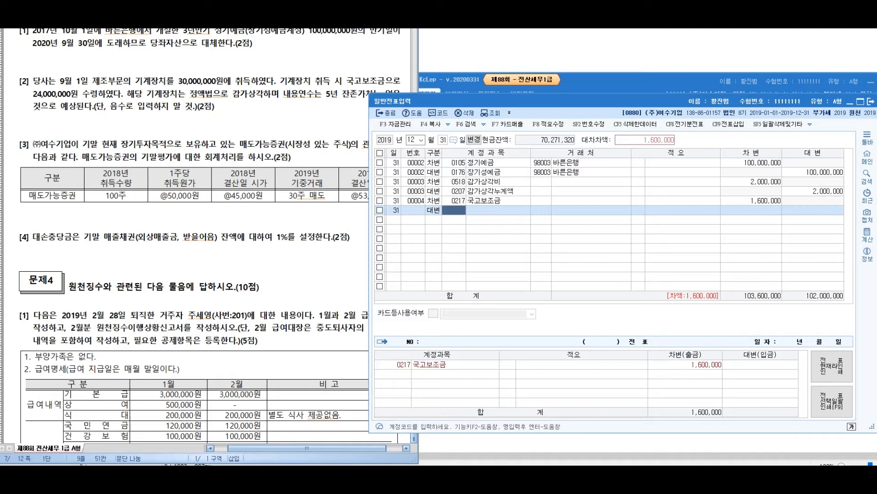
{"action": "type", "text": "0518"}
{"action": "key", "text": "Return"}
{"action": "key", "text": "Return"}
{"action": "key", "text": "Return"}
{"action": "key", "text": "Return"}
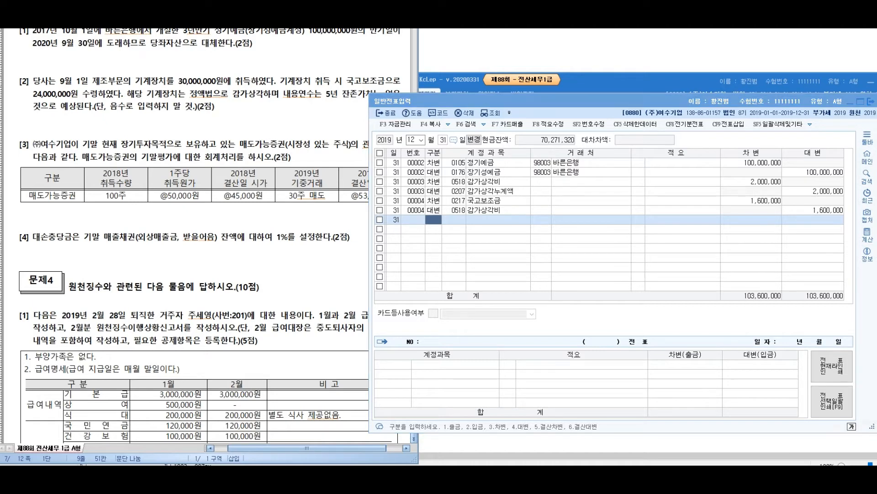
- Verify the subsidy depreciation by calculating 4800000 × 4 ÷ 12 in the calculator, and review the debit amounts of both depreciation vouchers
{"action": "left_click_drag", "start_coordinate": [703, 77], "coordinate": [123, 114]}
{"action": "type", "text": "418"}
{"action": "key", "text": "BackSpace"}
{"action": "key", "text": "BackSpace"}
{"action": "key", "text": "BackSpace"}
{"action": "type", "text": "4"}
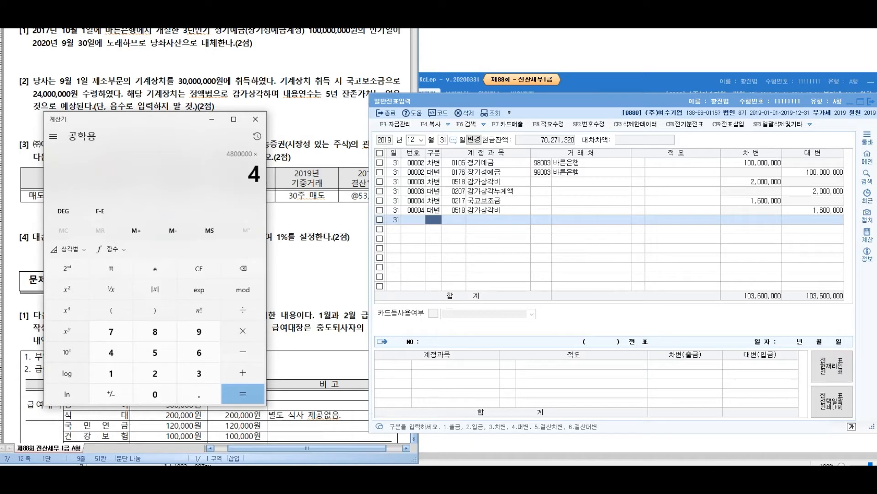
{"action": "type", "text": "800000*4/12"}
{"action": "key", "text": "Return"}
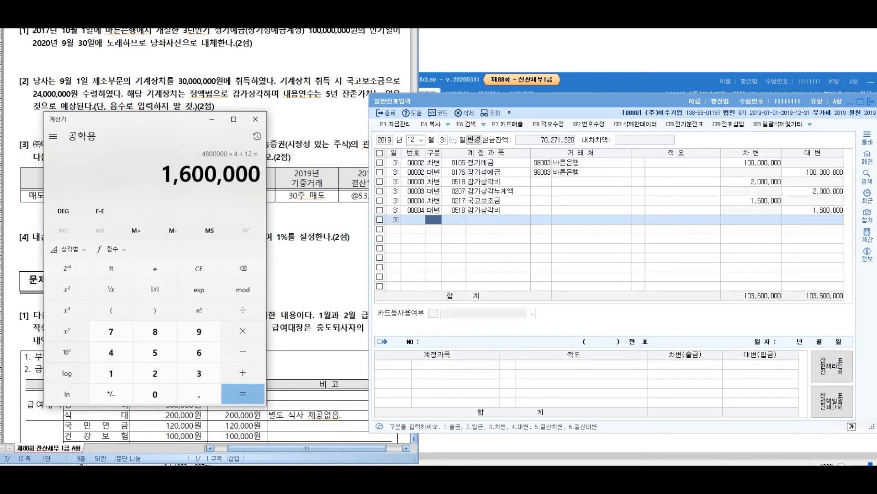
{"action": "left_click", "coordinate": [255, 119]}
{"action": "left_click", "coordinate": [751, 182]}
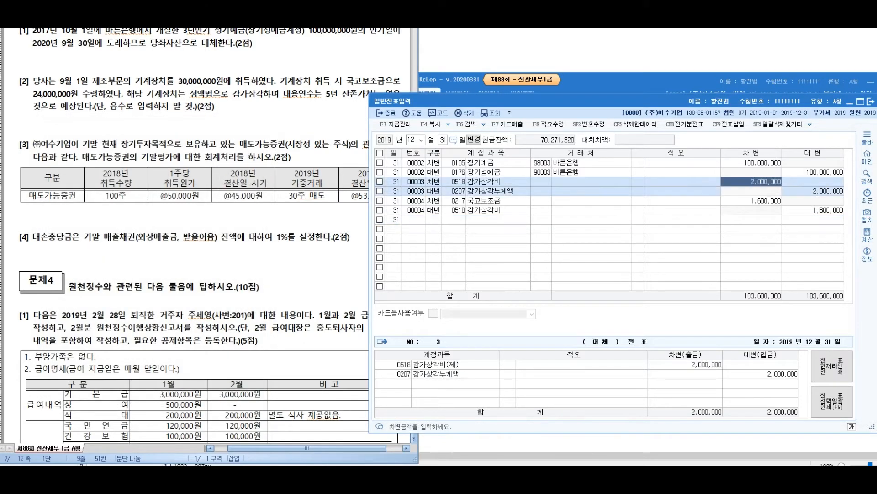
{"action": "left_click", "coordinate": [751, 201]}
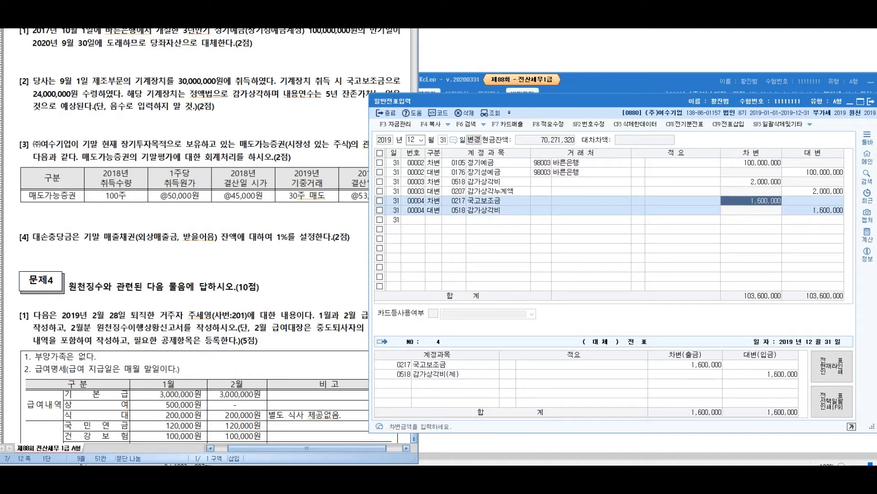
- In exam item [3], draw an arrow from 매도가능증권, circle and cross out the 2019년 기중거래 column, and clear the marks
{"action": "left_click", "coordinate": [293, 158]}
{"action": "scroll", "coordinate": [218, 236], "scroll_direction": "down", "scroll_amount": 3}
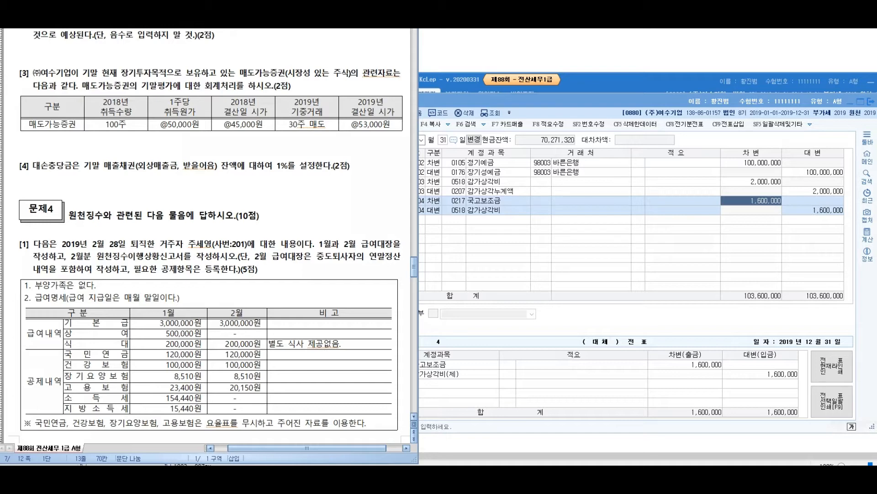
{"action": "mouse_move", "coordinate": [54, 129]}
{"action": "left_mouse_down"}
{"action": "mouse_move", "coordinate": [49, 185]}
{"action": "mouse_move", "coordinate": [87, 172]}
{"action": "left_mouse_up"}
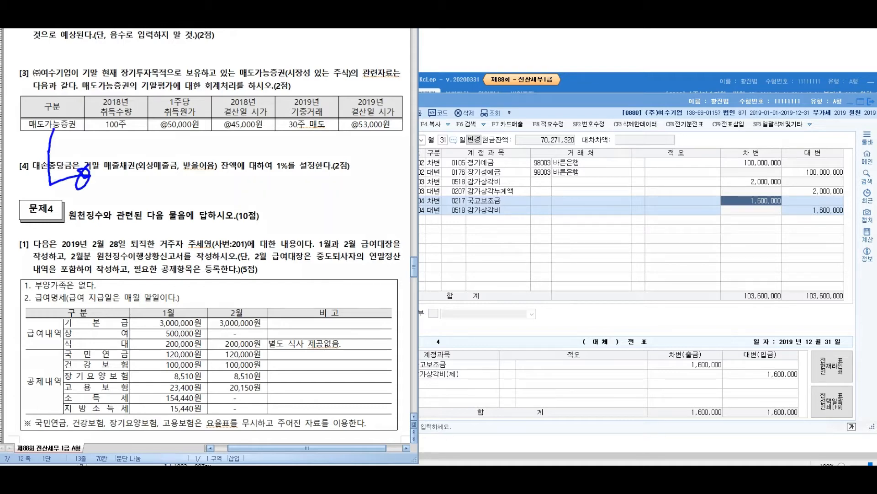
{"action": "left_click_drag", "start_coordinate": [320, 88], "coordinate": [286, 143]}
{"action": "left_click_drag", "start_coordinate": [294, 86], "coordinate": [326, 142]}
{"action": "mouse_move", "coordinate": [319, 86]}
{"action": "left_mouse_down"}
{"action": "mouse_move", "coordinate": [338, 128]}
{"action": "mouse_move", "coordinate": [288, 90]}
{"action": "left_mouse_up"}
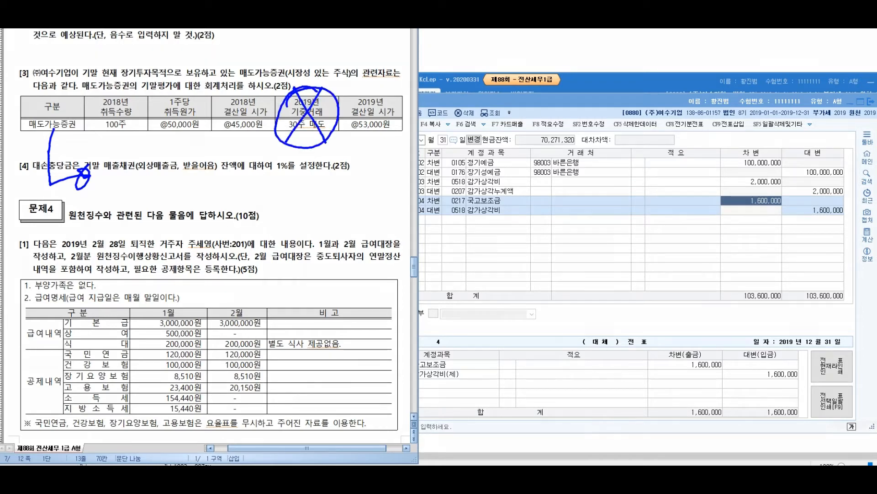
{"action": "key", "text": "Escape"}
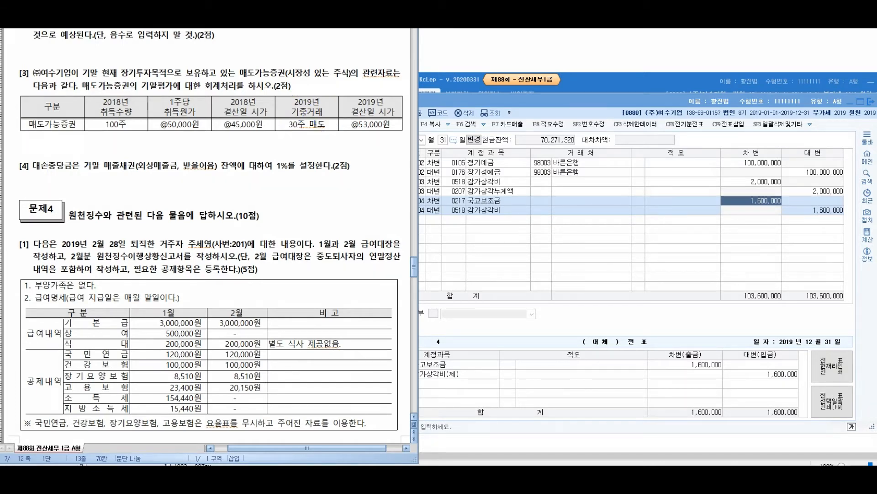
- Check-mark the text of item [3] and handwrite an arrow-linked sequence from 취득 to 평가 below the securities table
{"action": "mouse_move", "coordinate": [55, 144]}
{"action": "left_mouse_down"}
{"action": "mouse_move", "coordinate": [45, 161]}
{"action": "mouse_move", "coordinate": [84, 178]}
{"action": "mouse_move", "coordinate": [68, 170]}
{"action": "left_mouse_up"}
{"action": "left_click_drag", "start_coordinate": [299, 75], "coordinate": [344, 51]}
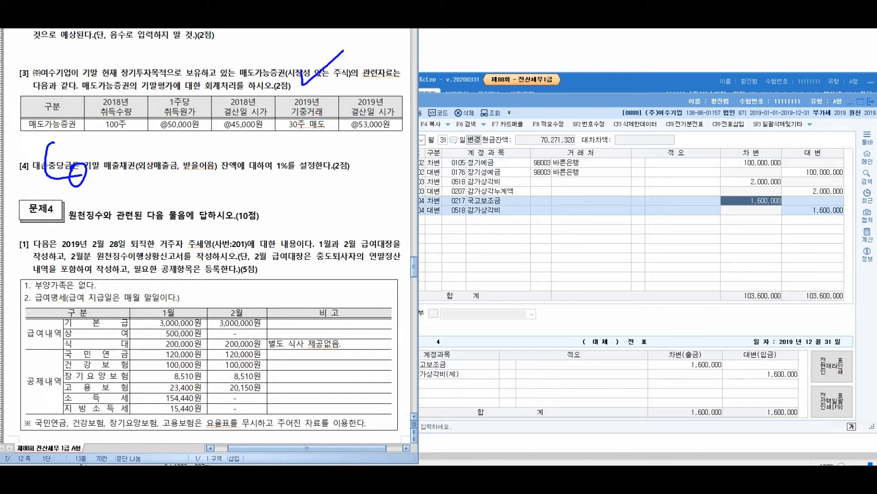
{"action": "mouse_move", "coordinate": [110, 148]}
{"action": "left_mouse_down"}
{"action": "mouse_move", "coordinate": [122, 183]}
{"action": "mouse_move", "coordinate": [173, 176]}
{"action": "left_mouse_up"}
{"action": "mouse_move", "coordinate": [182, 147]}
{"action": "left_mouse_down"}
{"action": "mouse_move", "coordinate": [187, 195]}
{"action": "mouse_move", "coordinate": [208, 179]}
{"action": "mouse_move", "coordinate": [213, 196]}
{"action": "left_mouse_up"}
{"action": "mouse_move", "coordinate": [214, 172]}
{"action": "left_mouse_down"}
{"action": "mouse_move", "coordinate": [241, 170]}
{"action": "mouse_move", "coordinate": [235, 182]}
{"action": "left_mouse_up"}
{"action": "left_click_drag", "start_coordinate": [228, 170], "coordinate": [241, 169]}
{"action": "left_click_drag", "start_coordinate": [228, 164], "coordinate": [228, 183]}
{"action": "left_click_drag", "start_coordinate": [246, 153], "coordinate": [287, 182]}
{"action": "mouse_move", "coordinate": [293, 151]}
{"action": "left_mouse_down"}
{"action": "mouse_move", "coordinate": [300, 192]}
{"action": "mouse_move", "coordinate": [340, 167]}
{"action": "mouse_move", "coordinate": [320, 181]}
{"action": "mouse_move", "coordinate": [341, 154]}
{"action": "mouse_move", "coordinate": [371, 181]}
{"action": "mouse_move", "coordinate": [387, 164]}
{"action": "left_mouse_up"}
{"action": "left_click_drag", "start_coordinate": [382, 164], "coordinate": [406, 177]}
{"action": "mouse_move", "coordinate": [416, 147]}
{"action": "left_mouse_down"}
{"action": "mouse_move", "coordinate": [411, 204]}
{"action": "mouse_move", "coordinate": [440, 172]}
{"action": "left_mouse_up"}
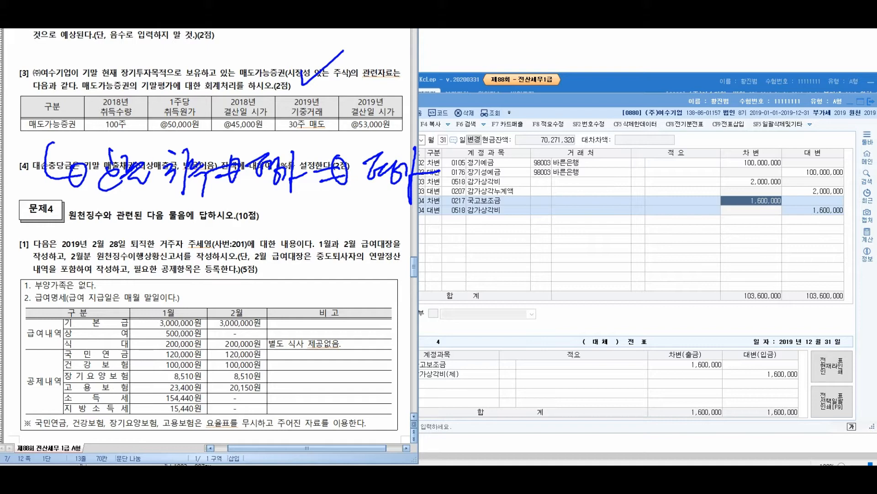
- Handwrite the circled number 1 line "2018 취득 1주당 50,000" below the sequence
{"action": "left_click_drag", "start_coordinate": [54, 226], "coordinate": [56, 244]}
{"action": "mouse_move", "coordinate": [48, 213]}
{"action": "left_mouse_down"}
{"action": "mouse_move", "coordinate": [48, 251]}
{"action": "mouse_move", "coordinate": [63, 211]}
{"action": "mouse_move", "coordinate": [106, 245]}
{"action": "mouse_move", "coordinate": [114, 226]}
{"action": "left_mouse_up"}
{"action": "mouse_move", "coordinate": [132, 221]}
{"action": "left_mouse_down"}
{"action": "mouse_move", "coordinate": [129, 246]}
{"action": "mouse_move", "coordinate": [147, 219]}
{"action": "mouse_move", "coordinate": [155, 239]}
{"action": "left_mouse_up"}
{"action": "mouse_move", "coordinate": [171, 218]}
{"action": "left_mouse_down"}
{"action": "mouse_move", "coordinate": [177, 224]}
{"action": "mouse_move", "coordinate": [168, 242]}
{"action": "left_mouse_up"}
{"action": "left_click_drag", "start_coordinate": [176, 233], "coordinate": [194, 251]}
{"action": "left_click_drag", "start_coordinate": [194, 228], "coordinate": [208, 239]}
{"action": "left_click_drag", "start_coordinate": [198, 233], "coordinate": [213, 254]}
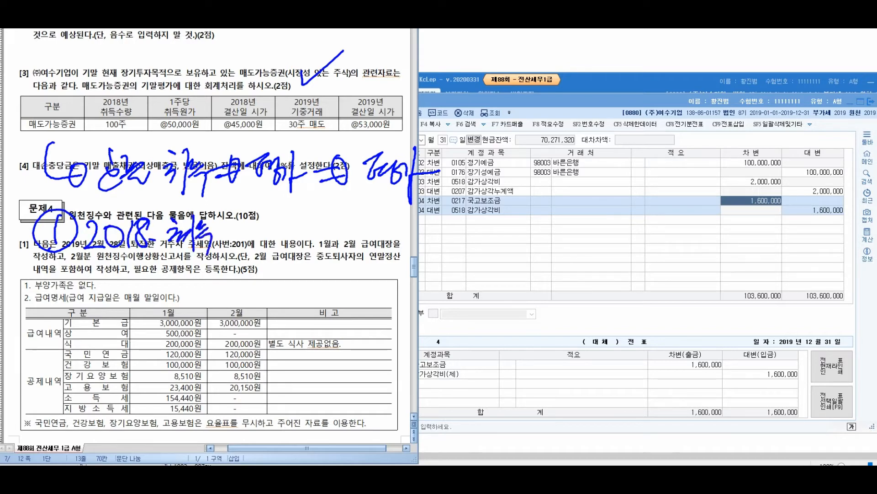
{"action": "left_click_drag", "start_coordinate": [245, 216], "coordinate": [244, 246]}
{"action": "left_click_drag", "start_coordinate": [250, 218], "coordinate": [270, 239]}
{"action": "mouse_move", "coordinate": [265, 215]}
{"action": "left_mouse_down"}
{"action": "mouse_move", "coordinate": [288, 243]}
{"action": "mouse_move", "coordinate": [311, 242]}
{"action": "left_mouse_up"}
{"action": "mouse_move", "coordinate": [325, 221]}
{"action": "left_mouse_down"}
{"action": "mouse_move", "coordinate": [337, 233]}
{"action": "mouse_move", "coordinate": [369, 224]}
{"action": "left_mouse_up"}
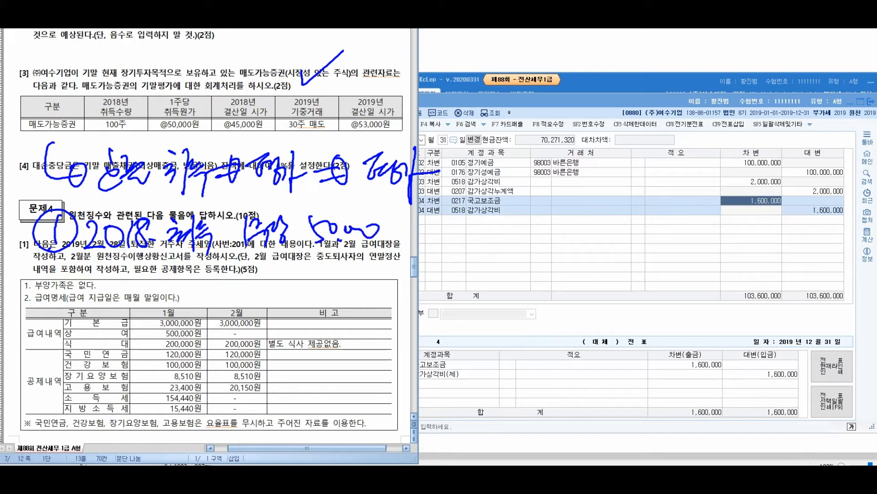
- Handwrite the acquisition's debit entry as 매도가능증권 5,000,000 beside the circled number 1 line
{"action": "left_click_drag", "start_coordinate": [425, 215], "coordinate": [450, 229]}
{"action": "mouse_move", "coordinate": [469, 208]}
{"action": "left_mouse_down"}
{"action": "mouse_move", "coordinate": [460, 249]}
{"action": "mouse_move", "coordinate": [483, 222]}
{"action": "left_mouse_up"}
{"action": "left_click_drag", "start_coordinate": [485, 214], "coordinate": [500, 250]}
{"action": "left_click_drag", "start_coordinate": [503, 204], "coordinate": [521, 238]}
{"action": "left_click_drag", "start_coordinate": [517, 211], "coordinate": [541, 237]}
{"action": "left_click_drag", "start_coordinate": [544, 203], "coordinate": [555, 235]}
{"action": "mouse_move", "coordinate": [555, 202]}
{"action": "left_mouse_down"}
{"action": "mouse_move", "coordinate": [571, 227]}
{"action": "mouse_move", "coordinate": [621, 229]}
{"action": "left_mouse_up"}
{"action": "mouse_move", "coordinate": [640, 221]}
{"action": "left_mouse_down"}
{"action": "mouse_move", "coordinate": [639, 229]}
{"action": "mouse_move", "coordinate": [688, 218]}
{"action": "mouse_move", "coordinate": [681, 224]}
{"action": "left_mouse_up"}
{"action": "left_click_drag", "start_coordinate": [695, 218], "coordinate": [740, 214]}
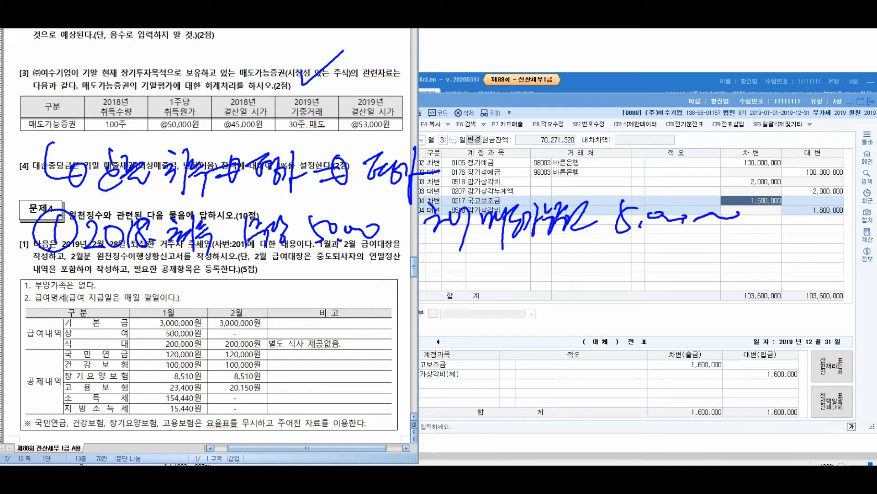
- Handwrite the circled number 2 line "2018 평가 1주당 45,000" below the acquisition line
{"action": "left_click_drag", "start_coordinate": [36, 281], "coordinate": [64, 304]}
{"action": "left_click_drag", "start_coordinate": [55, 270], "coordinate": [118, 299]}
{"action": "left_click_drag", "start_coordinate": [116, 266], "coordinate": [133, 303]}
{"action": "mouse_move", "coordinate": [151, 269]}
{"action": "left_mouse_down"}
{"action": "mouse_move", "coordinate": [146, 280]}
{"action": "mouse_move", "coordinate": [150, 270]}
{"action": "mouse_move", "coordinate": [188, 301]}
{"action": "mouse_move", "coordinate": [209, 294]}
{"action": "mouse_move", "coordinate": [260, 304]}
{"action": "mouse_move", "coordinate": [284, 290]}
{"action": "left_mouse_up"}
{"action": "mouse_move", "coordinate": [336, 267]}
{"action": "left_mouse_down"}
{"action": "mouse_move", "coordinate": [324, 288]}
{"action": "mouse_move", "coordinate": [333, 309]}
{"action": "left_mouse_up"}
{"action": "mouse_move", "coordinate": [341, 265]}
{"action": "left_mouse_down"}
{"action": "mouse_move", "coordinate": [352, 275]}
{"action": "mouse_move", "coordinate": [352, 293]}
{"action": "left_mouse_up"}
{"action": "left_click_drag", "start_coordinate": [355, 286], "coordinate": [391, 279]}
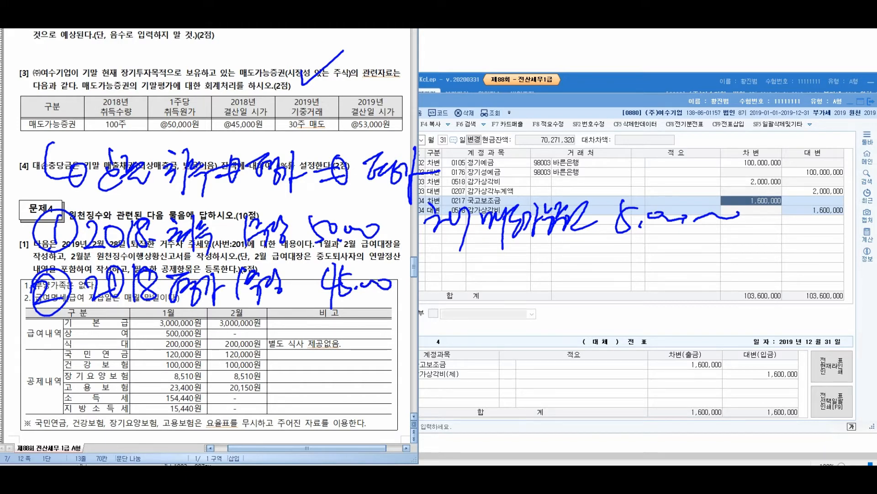
- Handwrite the debit label 차) and the credit label 대) beside the circled number 2 line
{"action": "left_click_drag", "start_coordinate": [430, 262], "coordinate": [437, 269]}
{"action": "mouse_move", "coordinate": [426, 277]}
{"action": "left_mouse_down"}
{"action": "mouse_move", "coordinate": [437, 291]}
{"action": "mouse_move", "coordinate": [457, 273]}
{"action": "left_mouse_up"}
{"action": "left_click_drag", "start_coordinate": [455, 272], "coordinate": [461, 280]}
{"action": "left_click_drag", "start_coordinate": [459, 264], "coordinate": [453, 309]}
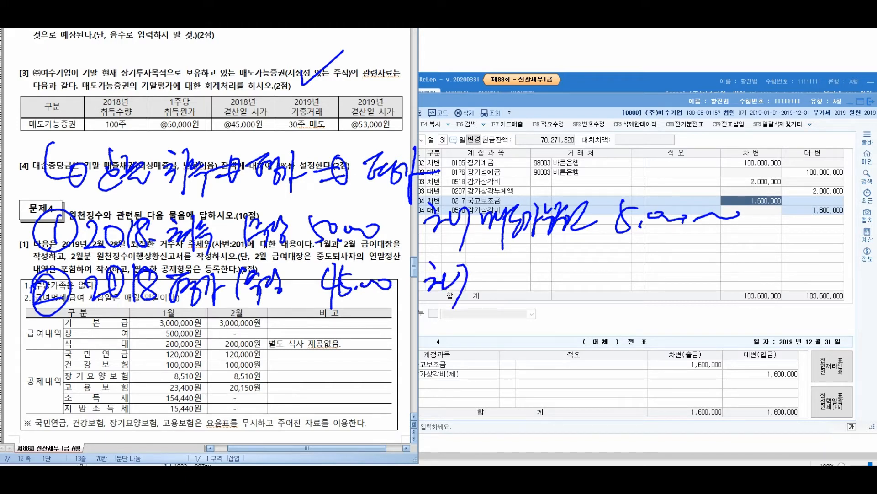
{"action": "left_click_drag", "start_coordinate": [428, 318], "coordinate": [459, 344]}
{"action": "left_click_drag", "start_coordinate": [469, 316], "coordinate": [462, 361]}
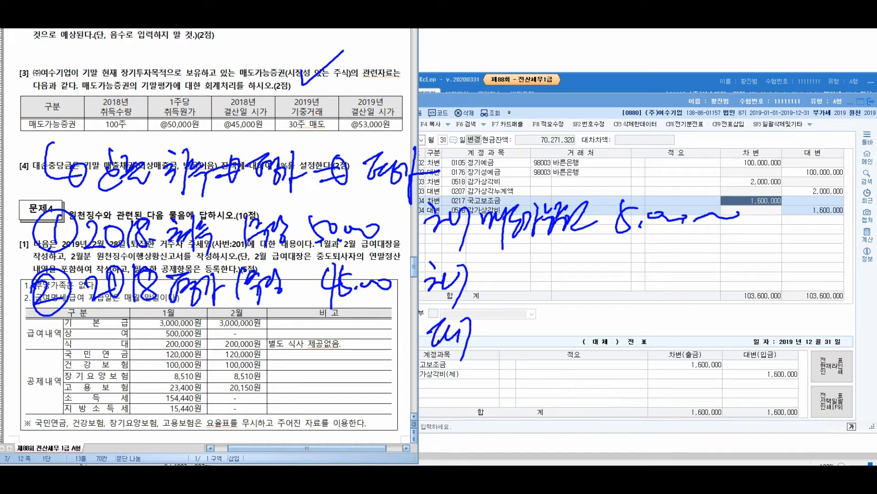
- Handwrite the 2018 valuation's debit entry as 매도가능증권평가손실 500,000 beside the circled number 2 line
{"action": "mouse_move", "coordinate": [490, 266]}
{"action": "left_mouse_down"}
{"action": "mouse_move", "coordinate": [502, 282]}
{"action": "mouse_move", "coordinate": [521, 270]}
{"action": "left_mouse_up"}
{"action": "mouse_move", "coordinate": [521, 257]}
{"action": "left_mouse_down"}
{"action": "mouse_move", "coordinate": [519, 297]}
{"action": "mouse_move", "coordinate": [525, 292]}
{"action": "left_mouse_up"}
{"action": "left_click_drag", "start_coordinate": [533, 267], "coordinate": [545, 291]}
{"action": "mouse_move", "coordinate": [552, 261]}
{"action": "left_mouse_down"}
{"action": "mouse_move", "coordinate": [580, 290]}
{"action": "mouse_move", "coordinate": [602, 284]}
{"action": "mouse_move", "coordinate": [610, 296]}
{"action": "left_mouse_up"}
{"action": "mouse_move", "coordinate": [610, 260]}
{"action": "left_mouse_down"}
{"action": "mouse_move", "coordinate": [622, 286]}
{"action": "mouse_move", "coordinate": [652, 294]}
{"action": "left_mouse_up"}
{"action": "mouse_move", "coordinate": [636, 263]}
{"action": "left_mouse_down"}
{"action": "mouse_move", "coordinate": [662, 291]}
{"action": "mouse_move", "coordinate": [685, 291]}
{"action": "left_mouse_up"}
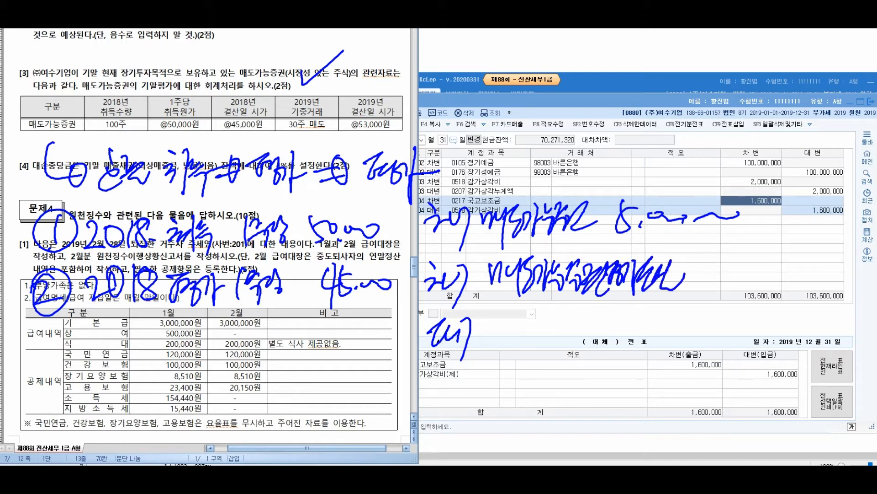
{"action": "mouse_move", "coordinate": [734, 255]}
{"action": "left_mouse_down"}
{"action": "mouse_move", "coordinate": [720, 277]}
{"action": "mouse_move", "coordinate": [760, 280]}
{"action": "mouse_move", "coordinate": [830, 262]}
{"action": "left_mouse_up"}
- Handwrite the 2018 valuation's credit entry as 매도가능증권 500,000 below the debit entry
{"action": "mouse_move", "coordinate": [490, 319]}
{"action": "left_mouse_down"}
{"action": "mouse_move", "coordinate": [515, 334]}
{"action": "mouse_move", "coordinate": [526, 357]}
{"action": "left_mouse_up"}
{"action": "mouse_move", "coordinate": [530, 322]}
{"action": "left_mouse_down"}
{"action": "mouse_move", "coordinate": [550, 350]}
{"action": "mouse_move", "coordinate": [568, 351]}
{"action": "left_mouse_up"}
{"action": "mouse_move", "coordinate": [576, 316]}
{"action": "left_mouse_down"}
{"action": "mouse_move", "coordinate": [589, 335]}
{"action": "mouse_move", "coordinate": [624, 343]}
{"action": "left_mouse_up"}
{"action": "mouse_move", "coordinate": [679, 307]}
{"action": "left_mouse_down"}
{"action": "mouse_move", "coordinate": [709, 328]}
{"action": "mouse_move", "coordinate": [773, 326]}
{"action": "left_mouse_up"}
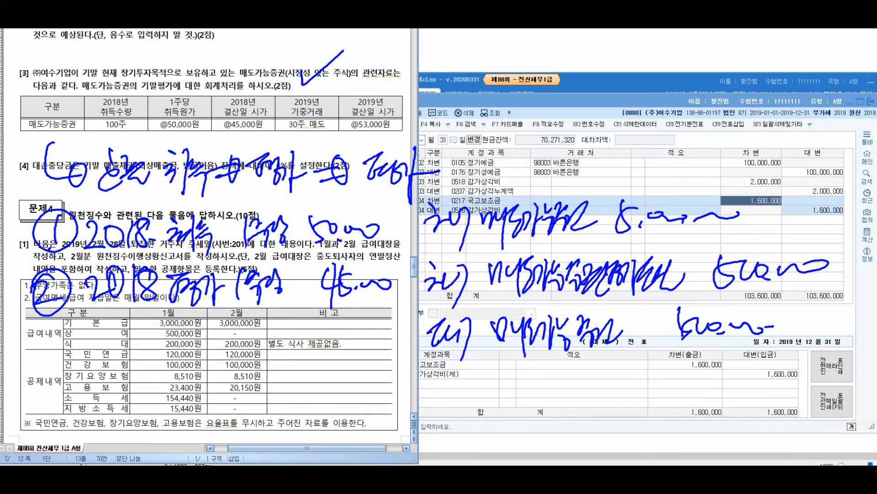
- Handwrite an arrow and a bracketed "B.V" below the circled number 2 line
{"action": "left_click_drag", "start_coordinate": [94, 337], "coordinate": [137, 336]}
{"action": "left_click_drag", "start_coordinate": [100, 358], "coordinate": [135, 356]}
{"action": "mouse_move", "coordinate": [126, 326]}
{"action": "left_mouse_down"}
{"action": "mouse_move", "coordinate": [127, 341]}
{"action": "mouse_move", "coordinate": [141, 325]}
{"action": "left_mouse_up"}
{"action": "mouse_move", "coordinate": [167, 331]}
{"action": "left_mouse_down"}
{"action": "mouse_move", "coordinate": [165, 379]}
{"action": "mouse_move", "coordinate": [166, 372]}
{"action": "left_mouse_up"}
{"action": "mouse_move", "coordinate": [182, 362]}
{"action": "left_mouse_down"}
{"action": "mouse_move", "coordinate": [188, 371]}
{"action": "mouse_move", "coordinate": [215, 341]}
{"action": "left_mouse_up"}
{"action": "left_click_drag", "start_coordinate": [161, 313], "coordinate": [159, 394]}
{"action": "left_click_drag", "start_coordinate": [226, 323], "coordinate": [225, 378]}
- Handwrite an underlined 4,500,000 after the bracketed B.V and encircle the 매도가능증권평가손실 debit entry
{"action": "left_click_drag", "start_coordinate": [274, 341], "coordinate": [291, 362]}
{"action": "left_click_drag", "start_coordinate": [279, 341], "coordinate": [277, 386]}
{"action": "mouse_move", "coordinate": [307, 343]}
{"action": "left_mouse_down"}
{"action": "mouse_move", "coordinate": [302, 379]}
{"action": "mouse_move", "coordinate": [314, 373]}
{"action": "left_mouse_up"}
{"action": "left_click_drag", "start_coordinate": [328, 361], "coordinate": [361, 368]}
{"action": "left_click_drag", "start_coordinate": [361, 366], "coordinate": [401, 359]}
{"action": "mouse_move", "coordinate": [274, 365]}
{"action": "left_mouse_down"}
{"action": "mouse_move", "coordinate": [402, 380]}
{"action": "mouse_move", "coordinate": [413, 396]}
{"action": "left_mouse_up"}
{"action": "mouse_move", "coordinate": [491, 303]}
{"action": "left_mouse_down"}
{"action": "mouse_move", "coordinate": [731, 297]}
{"action": "mouse_move", "coordinate": [823, 250]}
{"action": "mouse_move", "coordinate": [544, 231]}
{"action": "mouse_move", "coordinate": [452, 299]}
{"action": "left_mouse_up"}
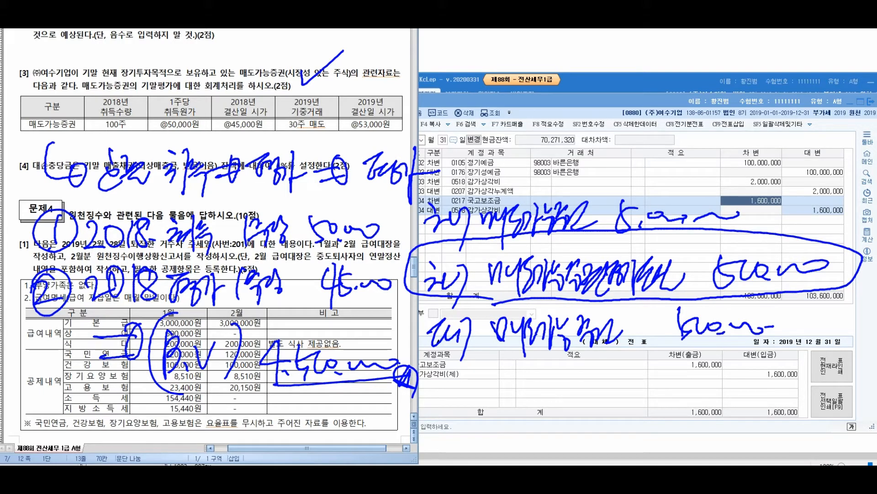
- Link the encircled valuation-loss entry to a handwritten note above it that ends in "(처분/평가)"
{"action": "left_click_drag", "start_coordinate": [464, 238], "coordinate": [515, 153]}
{"action": "left_click_drag", "start_coordinate": [498, 154], "coordinate": [507, 179]}
{"action": "left_click_drag", "start_coordinate": [485, 99], "coordinate": [502, 119]}
{"action": "left_click_drag", "start_coordinate": [521, 79], "coordinate": [519, 126]}
{"action": "left_click_drag", "start_coordinate": [504, 108], "coordinate": [546, 119]}
{"action": "mouse_move", "coordinate": [548, 83]}
{"action": "left_mouse_down"}
{"action": "mouse_move", "coordinate": [567, 126]}
{"action": "mouse_move", "coordinate": [592, 107]}
{"action": "mouse_move", "coordinate": [590, 124]}
{"action": "left_mouse_up"}
{"action": "mouse_move", "coordinate": [622, 75]}
{"action": "left_mouse_down"}
{"action": "mouse_move", "coordinate": [612, 123]}
{"action": "mouse_move", "coordinate": [636, 115]}
{"action": "mouse_move", "coordinate": [639, 123]}
{"action": "left_mouse_up"}
{"action": "mouse_move", "coordinate": [645, 89]}
{"action": "left_mouse_down"}
{"action": "mouse_move", "coordinate": [658, 115]}
{"action": "mouse_move", "coordinate": [668, 115]}
{"action": "left_mouse_up"}
{"action": "mouse_move", "coordinate": [684, 81]}
{"action": "left_mouse_down"}
{"action": "mouse_move", "coordinate": [655, 135]}
{"action": "mouse_move", "coordinate": [707, 110]}
{"action": "mouse_move", "coordinate": [718, 119]}
{"action": "left_mouse_up"}
{"action": "mouse_move", "coordinate": [715, 91]}
{"action": "left_mouse_down"}
{"action": "mouse_move", "coordinate": [727, 115]}
{"action": "mouse_move", "coordinate": [741, 117]}
{"action": "left_mouse_up"}
{"action": "left_click_drag", "start_coordinate": [750, 81], "coordinate": [738, 128]}
- Handwrite "상계 먼저" below the 처분/평가 note and mark the note with a star
{"action": "left_click_drag", "start_coordinate": [656, 137], "coordinate": [678, 158]}
{"action": "mouse_move", "coordinate": [685, 128]}
{"action": "left_mouse_down"}
{"action": "mouse_move", "coordinate": [690, 163]}
{"action": "mouse_move", "coordinate": [703, 162]}
{"action": "left_mouse_up"}
{"action": "mouse_move", "coordinate": [703, 148]}
{"action": "left_mouse_down"}
{"action": "mouse_move", "coordinate": [717, 142]}
{"action": "mouse_move", "coordinate": [720, 188]}
{"action": "left_mouse_up"}
{"action": "left_click_drag", "start_coordinate": [751, 135], "coordinate": [758, 158]}
{"action": "left_click_drag", "start_coordinate": [757, 142], "coordinate": [773, 167]}
{"action": "mouse_move", "coordinate": [775, 137]}
{"action": "left_mouse_down"}
{"action": "mouse_move", "coordinate": [793, 156]}
{"action": "mouse_move", "coordinate": [786, 206]}
{"action": "left_mouse_up"}
{"action": "left_click_drag", "start_coordinate": [811, 146], "coordinate": [841, 145]}
{"action": "mouse_move", "coordinate": [448, 78]}
{"action": "left_mouse_down"}
{"action": "mouse_move", "coordinate": [481, 83]}
{"action": "mouse_move", "coordinate": [448, 78]}
{"action": "left_mouse_up"}
{"action": "mouse_move", "coordinate": [486, 75]}
{"action": "left_mouse_down"}
{"action": "mouse_move", "coordinate": [511, 53]}
{"action": "mouse_move", "coordinate": [489, 76]}
{"action": "left_mouse_up"}
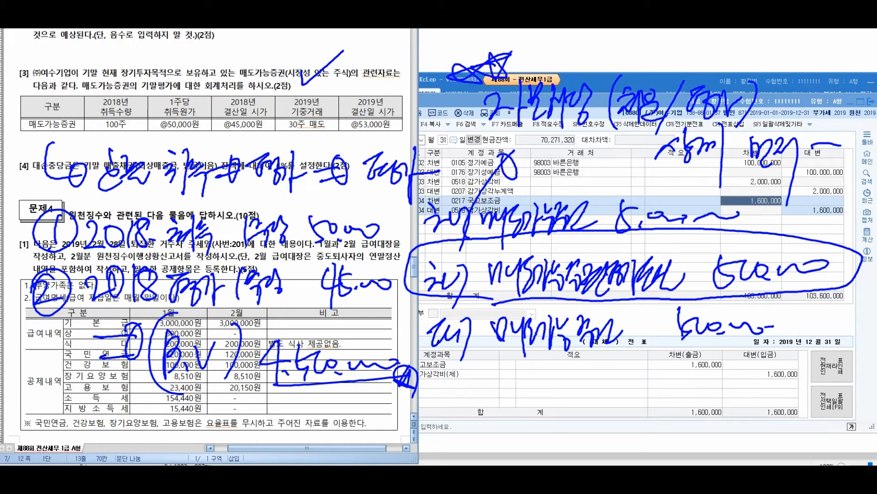
- Underline the book value and the valuation-loss entry, and mark the 30주 매도 cell with a check and 처분
{"action": "left_click_drag", "start_coordinate": [157, 395], "coordinate": [387, 389]}
{"action": "left_click_drag", "start_coordinate": [599, 305], "coordinate": [824, 309]}
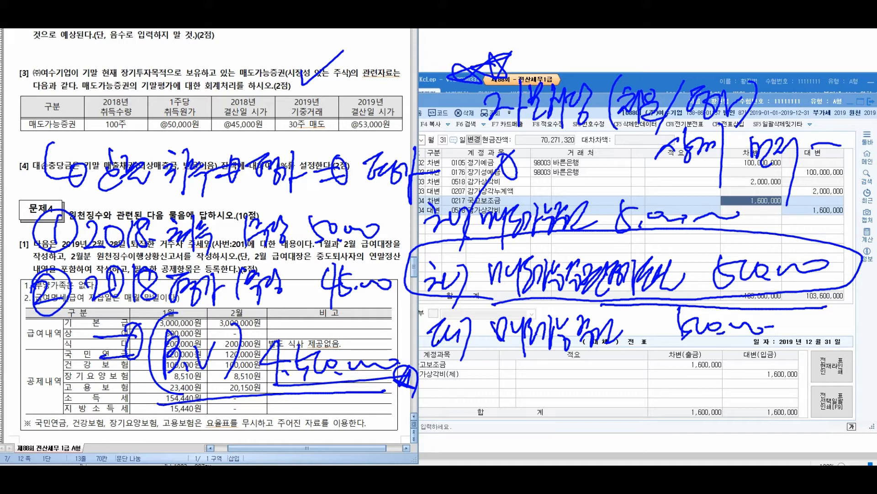
{"action": "mouse_move", "coordinate": [298, 133]}
{"action": "left_mouse_down"}
{"action": "mouse_move", "coordinate": [309, 152]}
{"action": "mouse_move", "coordinate": [336, 128]}
{"action": "left_mouse_up"}
{"action": "mouse_move", "coordinate": [317, 97]}
{"action": "left_mouse_down"}
{"action": "mouse_move", "coordinate": [329, 128]}
{"action": "mouse_move", "coordinate": [338, 111]}
{"action": "left_mouse_up"}
{"action": "left_click_drag", "start_coordinate": [338, 111], "coordinate": [352, 130]}
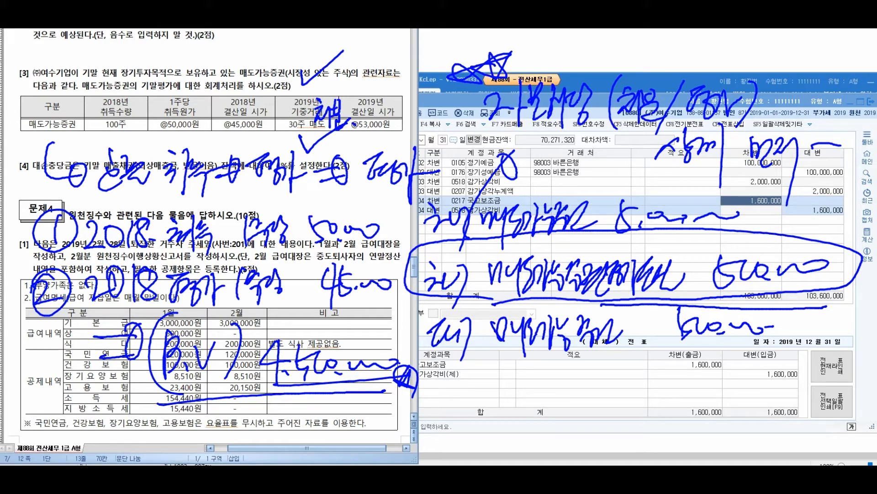
- Clear all the handwriting and write a circled number 3 followed by 처분 below the securities table
{"action": "key", "text": "Escape"}
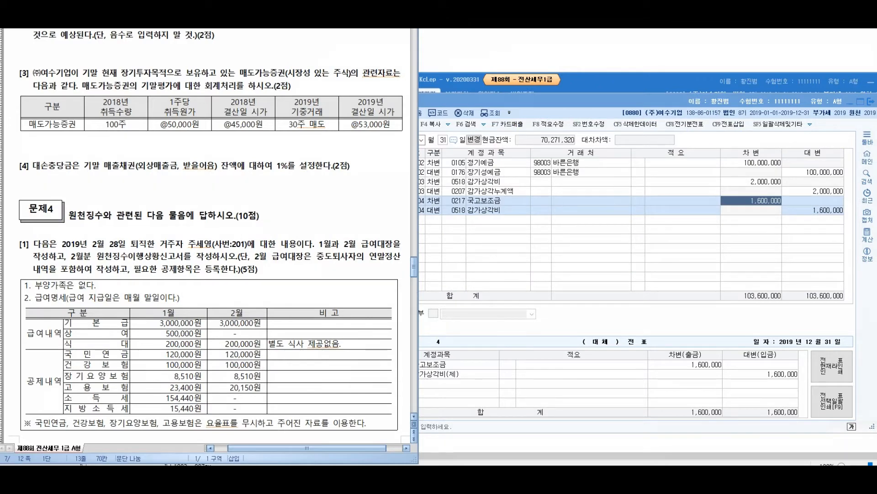
{"action": "mouse_move", "coordinate": [30, 138]}
{"action": "left_mouse_down"}
{"action": "mouse_move", "coordinate": [29, 164]}
{"action": "mouse_move", "coordinate": [38, 131]}
{"action": "left_mouse_up"}
{"action": "left_click_drag", "start_coordinate": [66, 141], "coordinate": [55, 175]}
{"action": "left_click_drag", "start_coordinate": [68, 156], "coordinate": [75, 167]}
{"action": "mouse_move", "coordinate": [85, 144]}
{"action": "left_mouse_down"}
{"action": "mouse_move", "coordinate": [83, 172]}
{"action": "mouse_move", "coordinate": [90, 157]}
{"action": "left_mouse_up"}
{"action": "left_click_drag", "start_coordinate": [91, 145], "coordinate": [104, 171]}
{"action": "left_click_drag", "start_coordinate": [95, 168], "coordinate": [121, 160]}
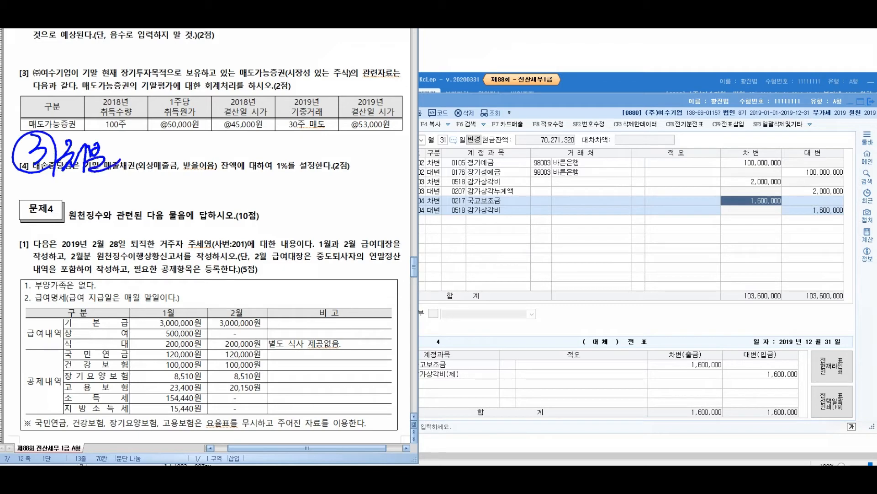
- Handwrite the book value "B.V 4,500,000" above the text of item [3]
{"action": "mouse_move", "coordinate": [129, 44]}
{"action": "left_mouse_down"}
{"action": "mouse_move", "coordinate": [123, 82]}
{"action": "mouse_move", "coordinate": [132, 79]}
{"action": "left_mouse_up"}
{"action": "mouse_move", "coordinate": [144, 67]}
{"action": "left_mouse_down"}
{"action": "mouse_move", "coordinate": [149, 79]}
{"action": "mouse_move", "coordinate": [175, 51]}
{"action": "left_mouse_up"}
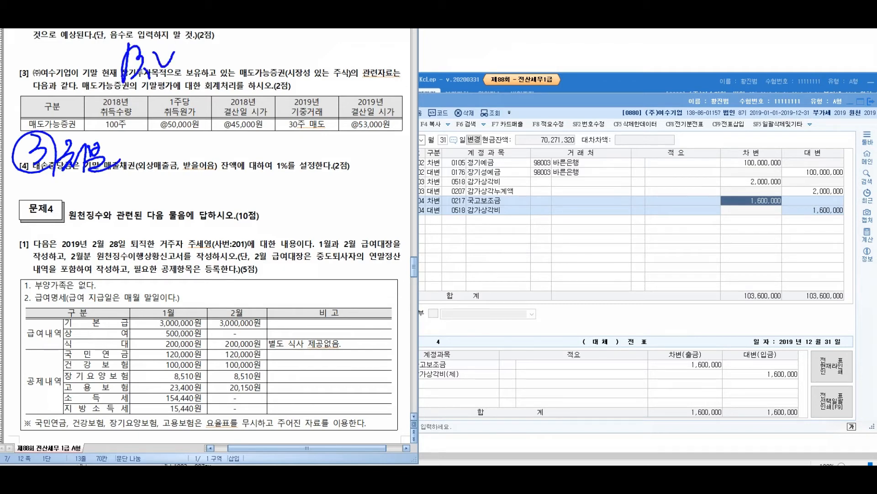
{"action": "left_click_drag", "start_coordinate": [195, 91], "coordinate": [233, 88]}
{"action": "mouse_move", "coordinate": [230, 41]}
{"action": "left_mouse_down"}
{"action": "mouse_move", "coordinate": [242, 62]}
{"action": "mouse_move", "coordinate": [235, 77]}
{"action": "left_mouse_up"}
{"action": "mouse_move", "coordinate": [258, 51]}
{"action": "left_mouse_down"}
{"action": "mouse_move", "coordinate": [256, 71]}
{"action": "mouse_move", "coordinate": [247, 71]}
{"action": "left_mouse_up"}
{"action": "mouse_move", "coordinate": [257, 60]}
{"action": "left_mouse_down"}
{"action": "mouse_move", "coordinate": [324, 62]}
{"action": "mouse_move", "coordinate": [371, 83]}
{"action": "mouse_move", "coordinate": [397, 64]}
{"action": "left_mouse_up"}
- Handwrite 평가손실 500,000 with a bracketed 자본 note after the book value, separated by a slash
{"action": "mouse_move", "coordinate": [396, 94]}
{"action": "left_mouse_down"}
{"action": "mouse_move", "coordinate": [418, 60]}
{"action": "mouse_move", "coordinate": [433, 60]}
{"action": "left_mouse_up"}
{"action": "left_click_drag", "start_coordinate": [435, 59], "coordinate": [450, 78]}
{"action": "mouse_move", "coordinate": [485, 62]}
{"action": "left_mouse_down"}
{"action": "mouse_move", "coordinate": [482, 85]}
{"action": "mouse_move", "coordinate": [503, 78]}
{"action": "left_mouse_up"}
{"action": "mouse_move", "coordinate": [502, 73]}
{"action": "left_mouse_down"}
{"action": "mouse_move", "coordinate": [523, 78]}
{"action": "mouse_move", "coordinate": [564, 63]}
{"action": "mouse_move", "coordinate": [594, 82]}
{"action": "left_mouse_up"}
{"action": "mouse_move", "coordinate": [608, 71]}
{"action": "left_mouse_down"}
{"action": "mouse_move", "coordinate": [611, 57]}
{"action": "mouse_move", "coordinate": [625, 58]}
{"action": "left_mouse_up"}
{"action": "left_click_drag", "start_coordinate": [634, 57], "coordinate": [627, 96]}
{"action": "left_click_drag", "start_coordinate": [610, 63], "coordinate": [624, 60]}
{"action": "mouse_move", "coordinate": [606, 68]}
{"action": "left_mouse_down"}
{"action": "mouse_move", "coordinate": [638, 67]}
{"action": "mouse_move", "coordinate": [672, 81]}
{"action": "left_mouse_up"}
{"action": "mouse_move", "coordinate": [677, 54]}
{"action": "left_mouse_down"}
{"action": "mouse_move", "coordinate": [679, 67]}
{"action": "mouse_move", "coordinate": [691, 70]}
{"action": "left_mouse_up"}
{"action": "left_click_drag", "start_coordinate": [683, 64], "coordinate": [697, 81]}
{"action": "left_click_drag", "start_coordinate": [699, 50], "coordinate": [696, 95]}
{"action": "left_click_drag", "start_coordinate": [364, 40], "coordinate": [316, 92]}
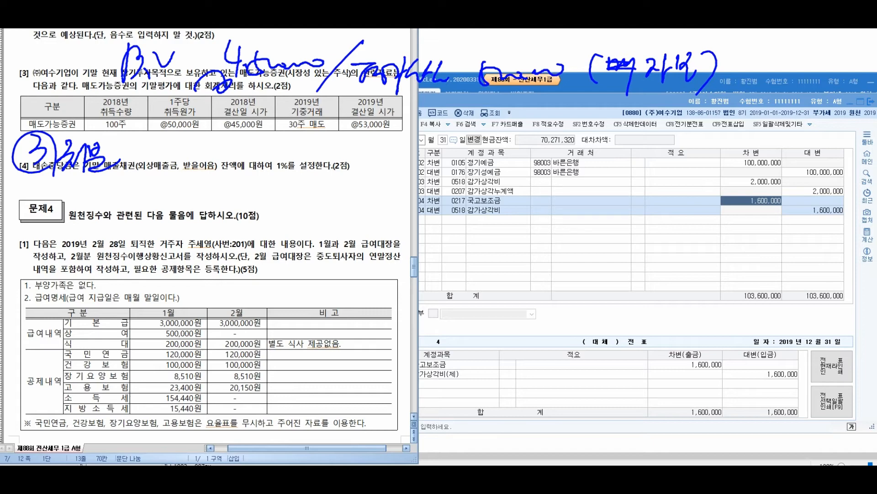
- Handwrite "30주 판매" after the circled number 3 heading and add an outlined blank with question marks
{"action": "mouse_move", "coordinate": [142, 140]}
{"action": "left_mouse_down"}
{"action": "mouse_move", "coordinate": [159, 158]}
{"action": "mouse_move", "coordinate": [204, 166]}
{"action": "mouse_move", "coordinate": [196, 186]}
{"action": "left_mouse_up"}
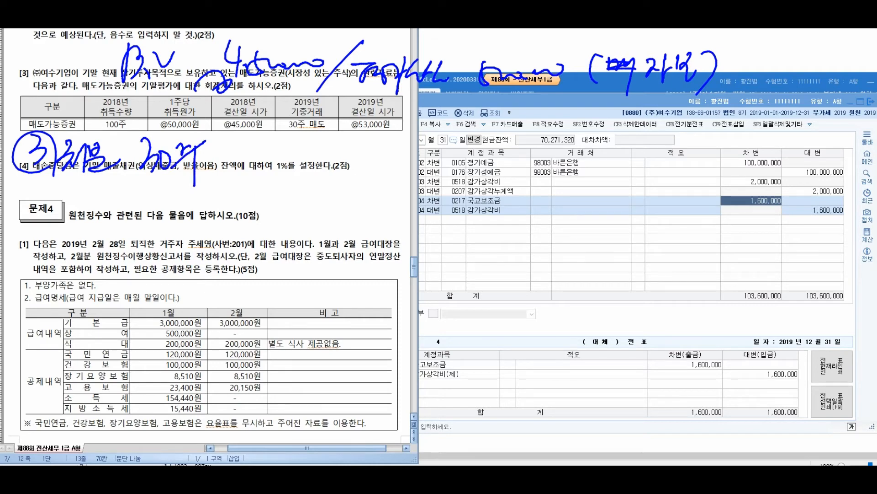
{"action": "mouse_move", "coordinate": [219, 138]}
{"action": "left_mouse_down"}
{"action": "mouse_move", "coordinate": [255, 167]}
{"action": "mouse_move", "coordinate": [265, 159]}
{"action": "left_mouse_up"}
{"action": "left_click_drag", "start_coordinate": [266, 139], "coordinate": [268, 194]}
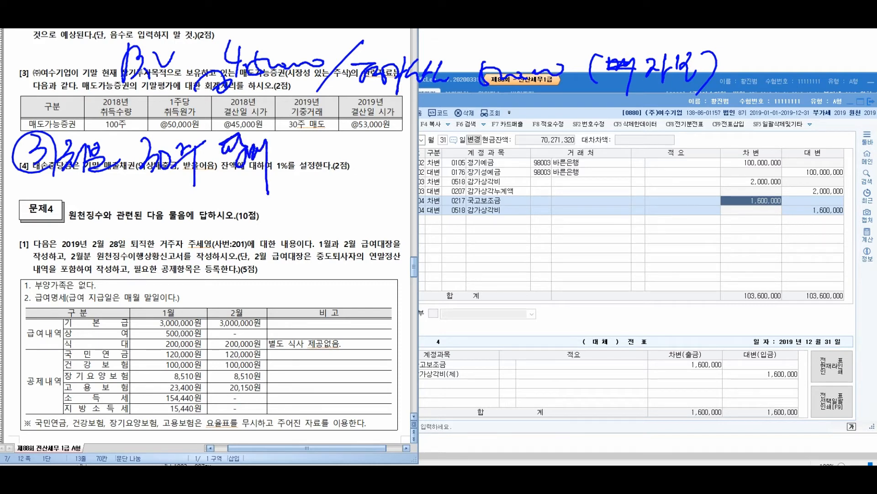
{"action": "mouse_move", "coordinate": [297, 161]}
{"action": "left_mouse_down"}
{"action": "mouse_move", "coordinate": [391, 165]}
{"action": "mouse_move", "coordinate": [302, 142]}
{"action": "mouse_move", "coordinate": [315, 170]}
{"action": "left_mouse_up"}
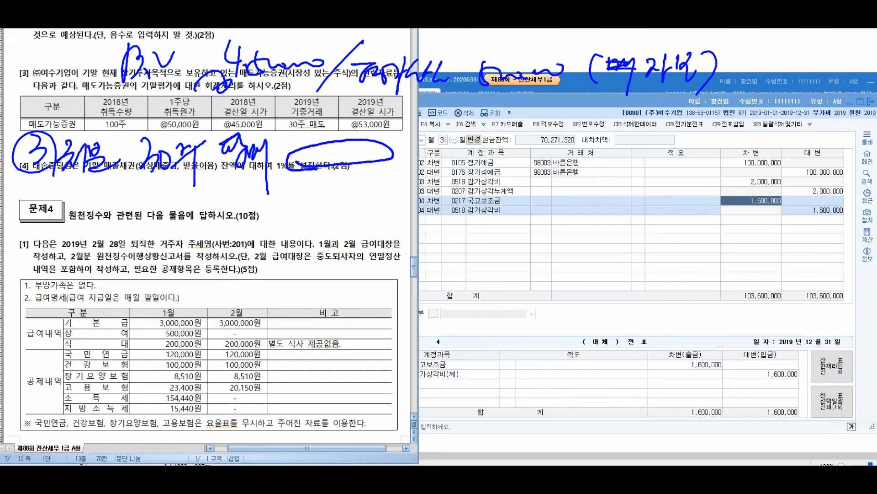
{"action": "mouse_move", "coordinate": [337, 139]}
{"action": "left_mouse_down"}
{"action": "mouse_move", "coordinate": [348, 169]}
{"action": "mouse_move", "coordinate": [365, 168]}
{"action": "left_mouse_up"}
{"action": "mouse_move", "coordinate": [377, 135]}
{"action": "left_mouse_down"}
{"action": "mouse_move", "coordinate": [389, 153]}
{"action": "mouse_move", "coordinate": [381, 173]}
{"action": "left_mouse_up"}
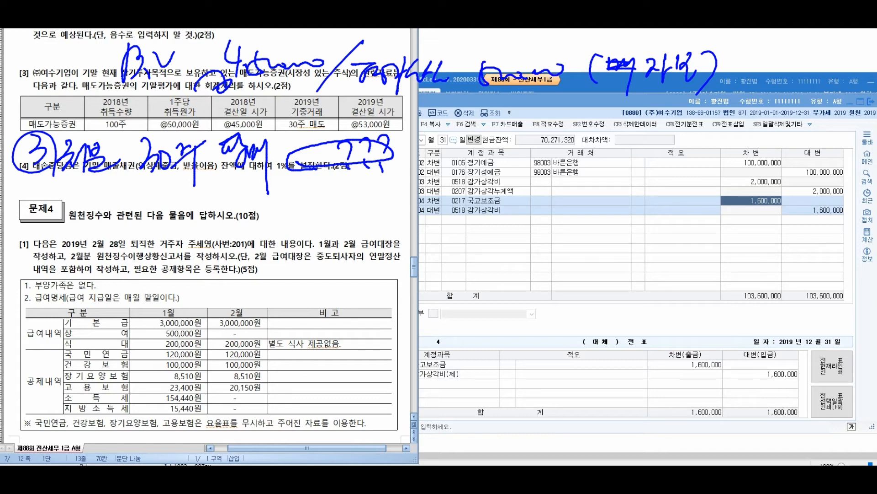
- Handwrite the sale-price assumption "= 45,000원 판매 가정" on the circled number 3 line
{"action": "left_click_drag", "start_coordinate": [435, 155], "coordinate": [464, 168]}
{"action": "mouse_move", "coordinate": [480, 144]}
{"action": "left_mouse_down"}
{"action": "mouse_move", "coordinate": [486, 169]}
{"action": "mouse_move", "coordinate": [502, 163]}
{"action": "left_mouse_up"}
{"action": "left_click_drag", "start_coordinate": [506, 164], "coordinate": [513, 171]}
{"action": "left_click_drag", "start_coordinate": [525, 160], "coordinate": [545, 165]}
{"action": "mouse_move", "coordinate": [544, 155]}
{"action": "left_mouse_down"}
{"action": "mouse_move", "coordinate": [564, 151]}
{"action": "mouse_move", "coordinate": [577, 164]}
{"action": "left_mouse_up"}
{"action": "mouse_move", "coordinate": [573, 148]}
{"action": "left_mouse_down"}
{"action": "mouse_move", "coordinate": [586, 175]}
{"action": "mouse_move", "coordinate": [595, 170]}
{"action": "left_mouse_up"}
{"action": "mouse_move", "coordinate": [627, 156]}
{"action": "left_mouse_down"}
{"action": "mouse_move", "coordinate": [680, 161]}
{"action": "mouse_move", "coordinate": [689, 190]}
{"action": "left_mouse_up"}
{"action": "left_click_drag", "start_coordinate": [703, 151], "coordinate": [762, 167]}
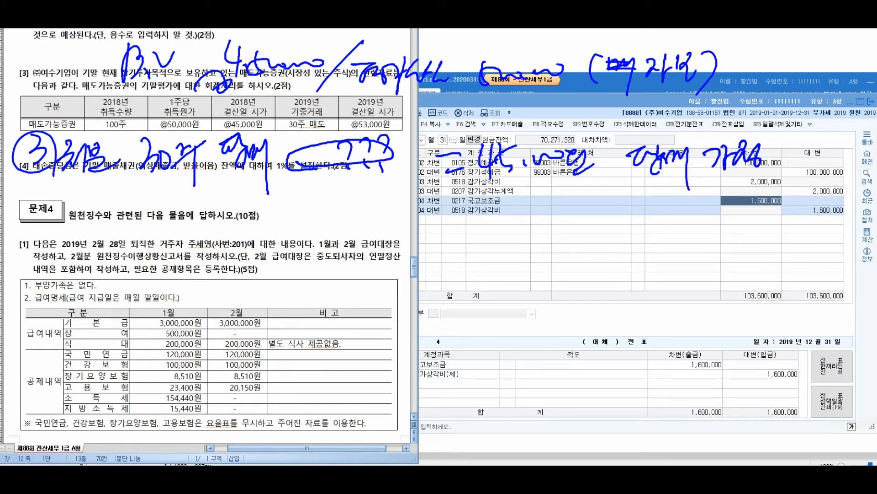
- Add a second bracketed note after the 자본 note and draw a long slash dividing the disposal entry's sides
{"action": "mouse_move", "coordinate": [744, 55]}
{"action": "left_mouse_down"}
{"action": "mouse_move", "coordinate": [737, 85]}
{"action": "mouse_move", "coordinate": [772, 64]}
{"action": "left_mouse_up"}
{"action": "mouse_move", "coordinate": [759, 52]}
{"action": "left_mouse_down"}
{"action": "mouse_move", "coordinate": [779, 80]}
{"action": "mouse_move", "coordinate": [793, 73]}
{"action": "mouse_move", "coordinate": [777, 107]}
{"action": "left_mouse_up"}
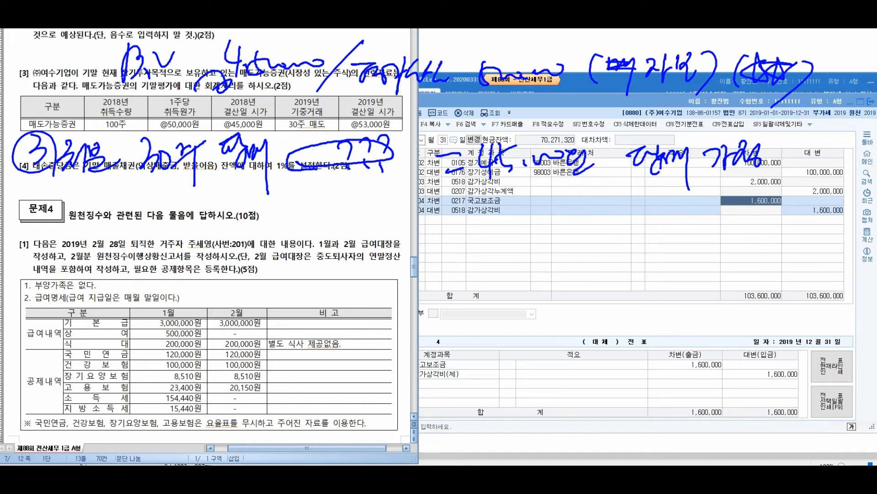
{"action": "left_click_drag", "start_coordinate": [390, 191], "coordinate": [301, 297]}
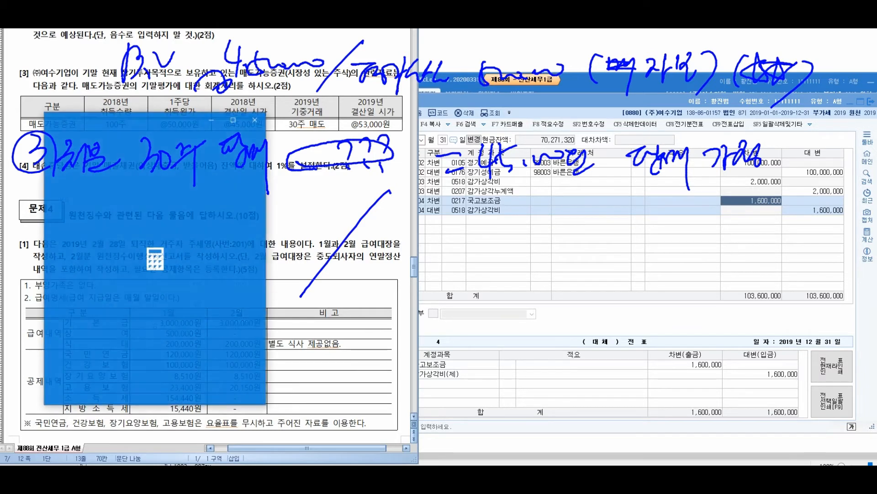
- Calculate 30 × 45000 in the calculator and close it
{"action": "left_click_drag", "start_coordinate": [139, 126], "coordinate": [126, 220]}
{"action": "type", "text": "30*4500"}
{"action": "type", "text": "0"}
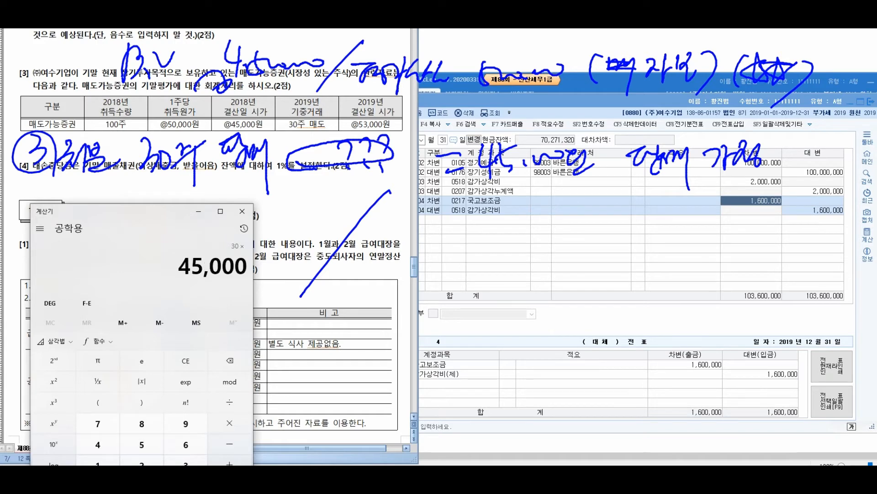
{"action": "key", "text": "Escape"}
{"action": "type", "text": "."}
{"action": "key", "text": "BackSpace"}
{"action": "type", "text": "30*4"}
{"action": "key", "text": "BackSpace"}
{"action": "key", "text": "BackSpace"}
{"action": "key", "text": "BackSpace"}
{"action": "key", "text": "BackSpace"}
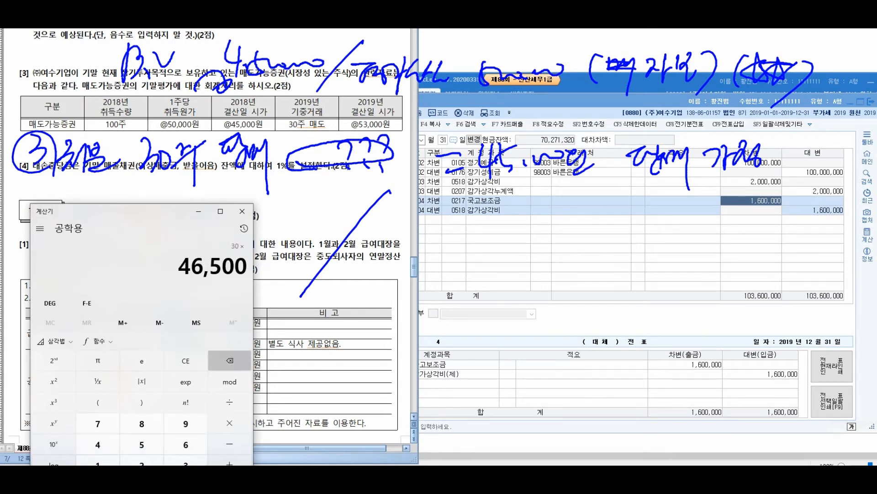
{"action": "type", "text": "50,000"}
{"action": "key", "text": "BackSpace"}
{"action": "key", "text": "Return"}
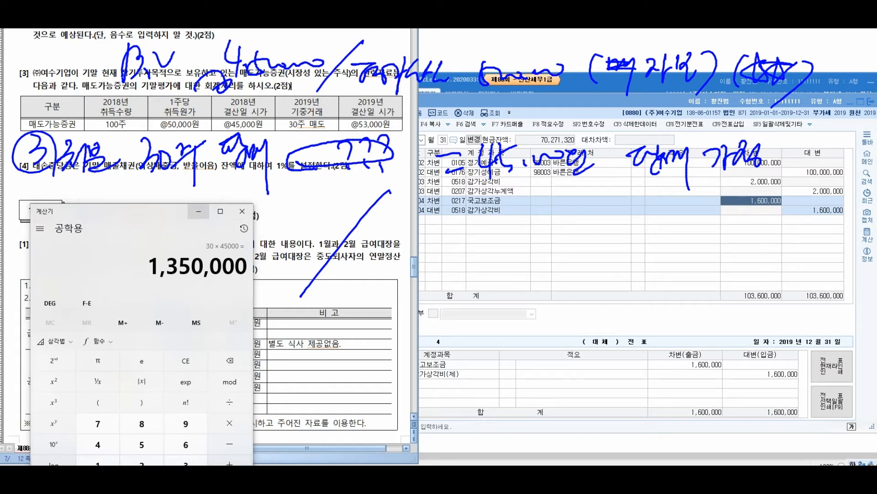
{"action": "left_click", "coordinate": [242, 211]}
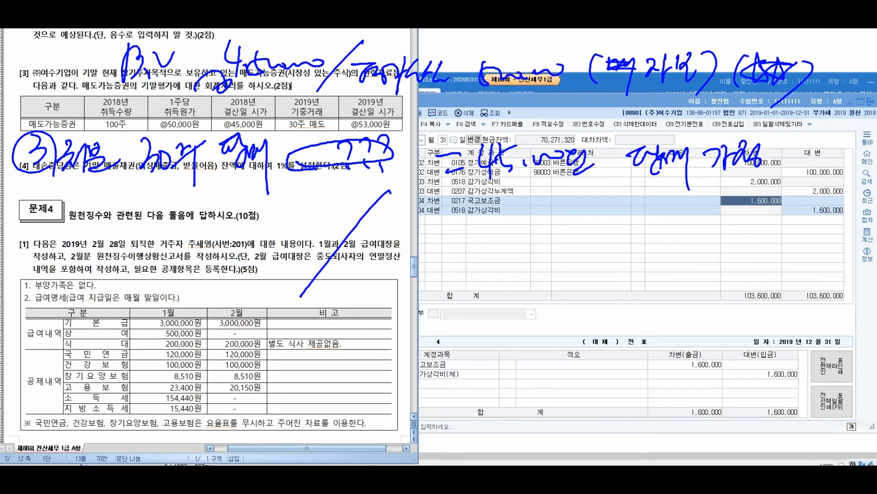
- Handwrite the disposal entry with credit 매도가능증권 1,450,000 and debit 보통예금 1,450,000 on either side of the slash
{"action": "mouse_move", "coordinate": [414, 204]}
{"action": "left_mouse_down"}
{"action": "mouse_move", "coordinate": [457, 223]}
{"action": "mouse_move", "coordinate": [498, 205]}
{"action": "mouse_move", "coordinate": [512, 223]}
{"action": "mouse_move", "coordinate": [547, 220]}
{"action": "mouse_move", "coordinate": [564, 201]}
{"action": "mouse_move", "coordinate": [573, 224]}
{"action": "mouse_move", "coordinate": [616, 224]}
{"action": "mouse_move", "coordinate": [633, 239]}
{"action": "mouse_move", "coordinate": [728, 210]}
{"action": "left_mouse_up"}
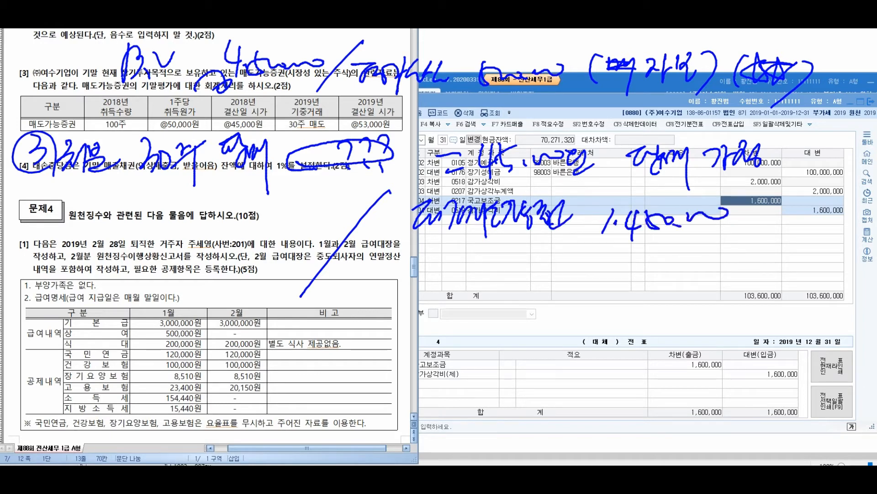
{"action": "mouse_move", "coordinate": [27, 192]}
{"action": "left_mouse_down"}
{"action": "mouse_move", "coordinate": [43, 224]}
{"action": "mouse_move", "coordinate": [62, 201]}
{"action": "left_mouse_up"}
{"action": "left_click_drag", "start_coordinate": [57, 197], "coordinate": [69, 242]}
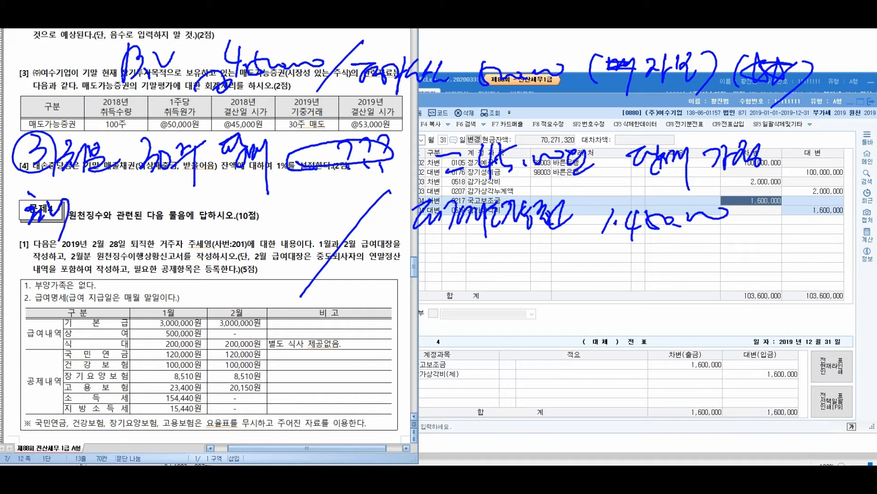
{"action": "mouse_move", "coordinate": [87, 201]}
{"action": "left_mouse_down"}
{"action": "mouse_move", "coordinate": [109, 228]}
{"action": "mouse_move", "coordinate": [153, 215]}
{"action": "mouse_move", "coordinate": [160, 231]}
{"action": "left_mouse_up"}
{"action": "mouse_move", "coordinate": [173, 199]}
{"action": "left_mouse_down"}
{"action": "mouse_move", "coordinate": [173, 235]}
{"action": "mouse_move", "coordinate": [202, 225]}
{"action": "left_mouse_up"}
{"action": "mouse_move", "coordinate": [196, 202]}
{"action": "left_mouse_down"}
{"action": "mouse_move", "coordinate": [196, 237]}
{"action": "mouse_move", "coordinate": [261, 215]}
{"action": "left_mouse_up"}
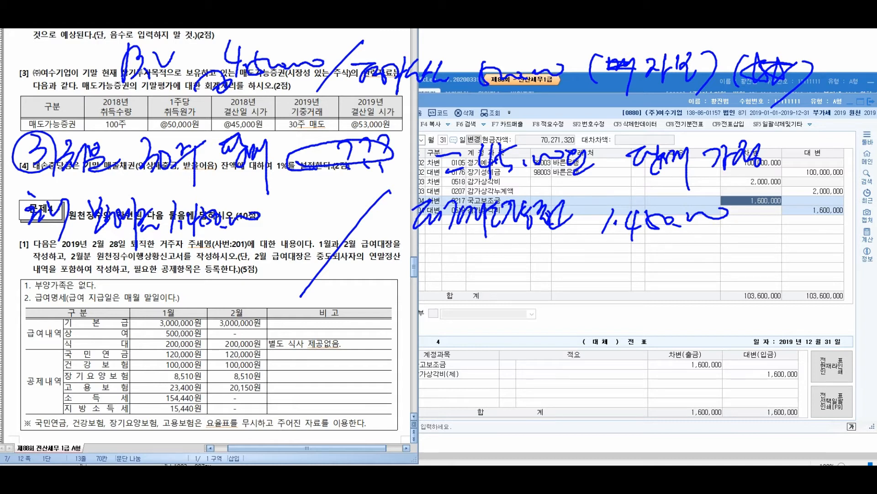
- Handwrite a note starting "30주 판매: 매도가능증권평가손실" across the lower part of the payroll table
{"action": "mouse_move", "coordinate": [110, 365]}
{"action": "left_mouse_down"}
{"action": "mouse_move", "coordinate": [131, 393]}
{"action": "mouse_move", "coordinate": [155, 365]}
{"action": "mouse_move", "coordinate": [169, 404]}
{"action": "left_mouse_up"}
{"action": "mouse_move", "coordinate": [174, 366]}
{"action": "left_mouse_down"}
{"action": "mouse_move", "coordinate": [192, 359]}
{"action": "mouse_move", "coordinate": [199, 383]}
{"action": "mouse_move", "coordinate": [206, 375]}
{"action": "left_mouse_up"}
{"action": "left_click_drag", "start_coordinate": [208, 359], "coordinate": [221, 422]}
{"action": "left_click", "coordinate": [223, 377]}
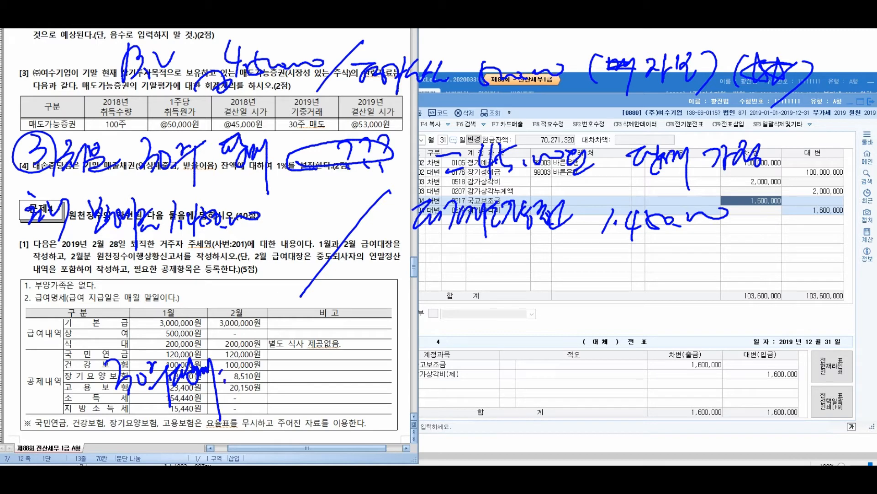
{"action": "left_click_drag", "start_coordinate": [240, 360], "coordinate": [254, 362]}
{"action": "mouse_move", "coordinate": [254, 361]}
{"action": "left_mouse_down"}
{"action": "mouse_move", "coordinate": [268, 365]}
{"action": "mouse_move", "coordinate": [273, 396]}
{"action": "left_mouse_up"}
{"action": "left_click_drag", "start_coordinate": [277, 360], "coordinate": [289, 380]}
{"action": "left_click_drag", "start_coordinate": [292, 351], "coordinate": [296, 384]}
{"action": "mouse_move", "coordinate": [299, 353]}
{"action": "left_mouse_down"}
{"action": "mouse_move", "coordinate": [307, 365]}
{"action": "mouse_move", "coordinate": [368, 352]}
{"action": "mouse_move", "coordinate": [410, 361]}
{"action": "mouse_move", "coordinate": [428, 342]}
{"action": "mouse_move", "coordinate": [421, 405]}
{"action": "left_mouse_up"}
{"action": "mouse_move", "coordinate": [443, 350]}
{"action": "left_mouse_down"}
{"action": "mouse_move", "coordinate": [478, 361]}
{"action": "mouse_move", "coordinate": [495, 348]}
{"action": "mouse_move", "coordinate": [499, 389]}
{"action": "left_mouse_up"}
- Add a second line to the 30주 판매 note, emphasize it with a star and underlines, and encircle the bracketed note above
{"action": "left_click_drag", "start_coordinate": [409, 391], "coordinate": [431, 419]}
{"action": "left_click_drag", "start_coordinate": [430, 384], "coordinate": [443, 406]}
{"action": "left_click_drag", "start_coordinate": [439, 391], "coordinate": [457, 414]}
{"action": "left_click_drag", "start_coordinate": [478, 384], "coordinate": [491, 404]}
{"action": "mouse_move", "coordinate": [494, 375]}
{"action": "left_mouse_down"}
{"action": "mouse_move", "coordinate": [503, 404]}
{"action": "mouse_move", "coordinate": [516, 393]}
{"action": "mouse_move", "coordinate": [524, 443]}
{"action": "left_mouse_up"}
{"action": "mouse_move", "coordinate": [114, 332]}
{"action": "left_mouse_down"}
{"action": "mouse_move", "coordinate": [109, 358]}
{"action": "mouse_move", "coordinate": [116, 340]}
{"action": "mouse_move", "coordinate": [126, 352]}
{"action": "left_mouse_up"}
{"action": "left_click_drag", "start_coordinate": [296, 394], "coordinate": [501, 366]}
{"action": "left_click_drag", "start_coordinate": [401, 435], "coordinate": [555, 405]}
{"action": "left_click_drag", "start_coordinate": [735, 58], "coordinate": [750, 51]}
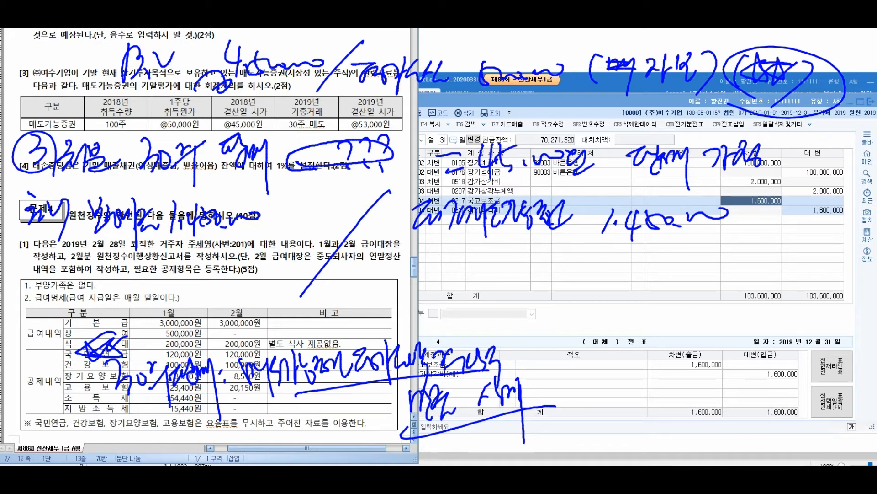
- Calculate the sold shares' portion of the valuation loss as 500000 × 30 ÷ 100 in the calculator and close it
{"action": "key", "text": "alt+Tab"}
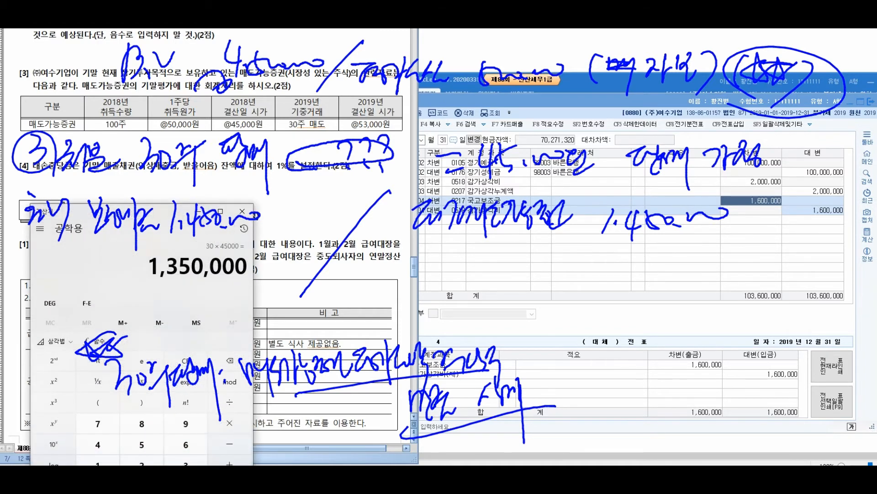
{"action": "left_click_drag", "start_coordinate": [147, 211], "coordinate": [670, 263]}
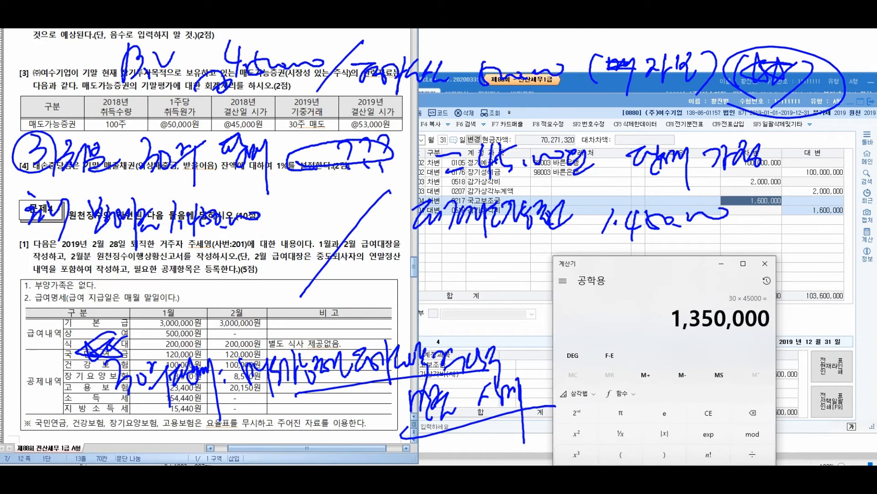
{"action": "type", "text": "50"}
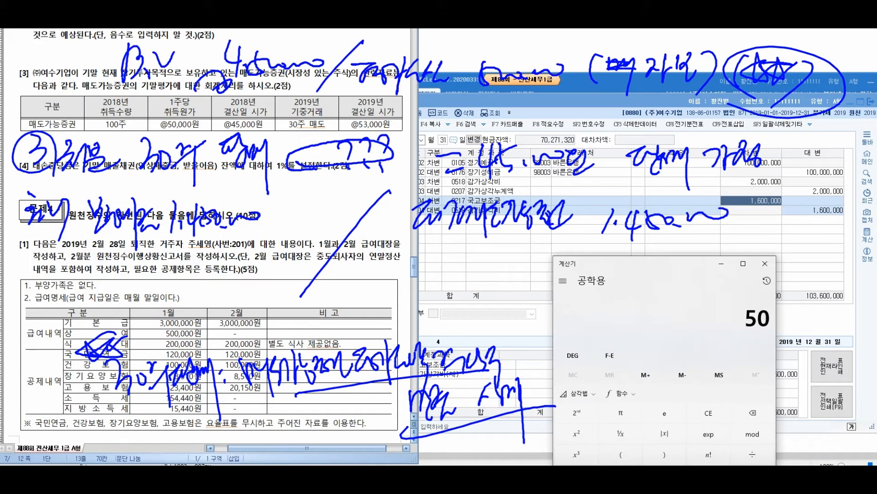
{"action": "type", "text": "0000*30="}
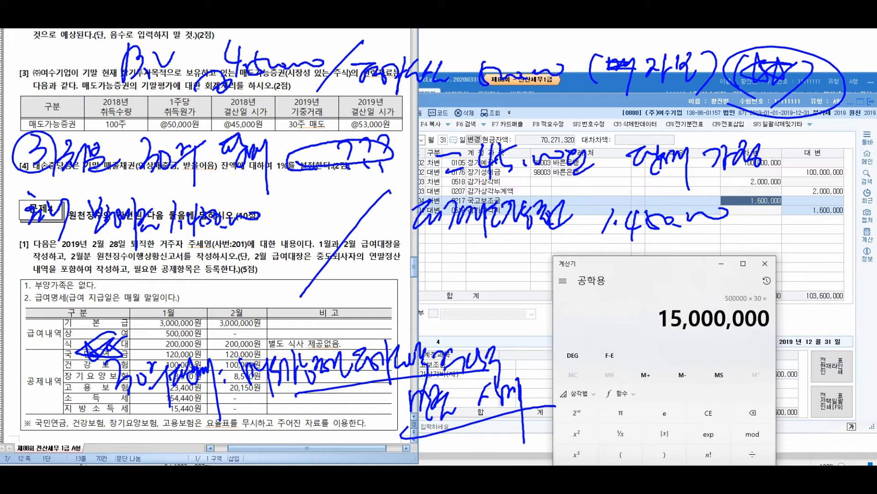
{"action": "type", "text": "/100="}
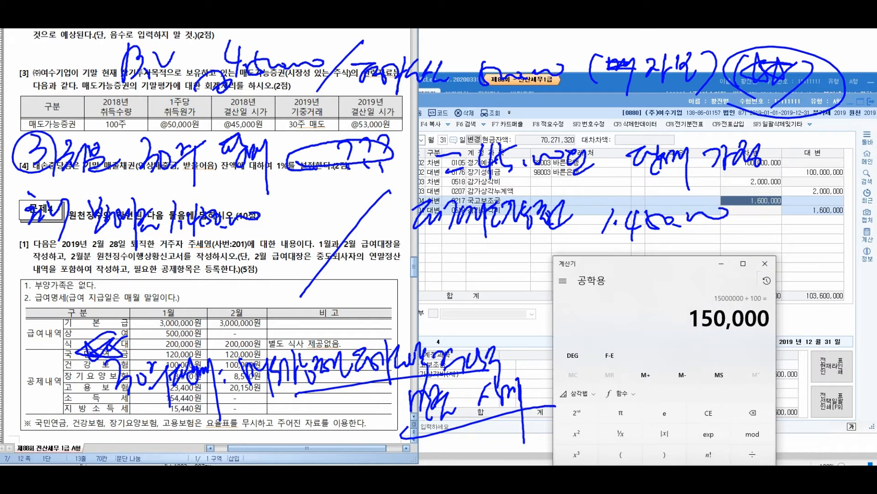
{"action": "left_click", "coordinate": [765, 264]}
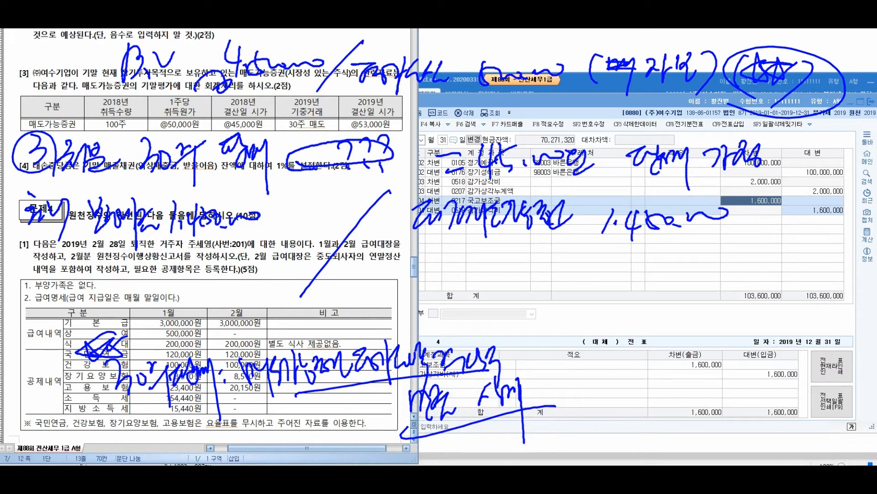
- Handwrite a second credit line, 매도가능증권평가손실 150,000, under the 매도가능증권 credit of the disposal entry
{"action": "left_click_drag", "start_coordinate": [451, 257], "coordinate": [460, 277]}
{"action": "mouse_move", "coordinate": [465, 257]}
{"action": "left_mouse_down"}
{"action": "mouse_move", "coordinate": [477, 265]}
{"action": "mouse_move", "coordinate": [477, 297]}
{"action": "left_mouse_up"}
{"action": "left_click_drag", "start_coordinate": [486, 256], "coordinate": [494, 284]}
{"action": "mouse_move", "coordinate": [504, 254]}
{"action": "left_mouse_down"}
{"action": "mouse_move", "coordinate": [504, 284]}
{"action": "mouse_move", "coordinate": [523, 271]}
{"action": "left_mouse_up"}
{"action": "left_click_drag", "start_coordinate": [516, 273], "coordinate": [523, 289]}
{"action": "mouse_move", "coordinate": [521, 258]}
{"action": "left_mouse_down"}
{"action": "mouse_move", "coordinate": [544, 286]}
{"action": "mouse_move", "coordinate": [590, 284]}
{"action": "mouse_move", "coordinate": [606, 294]}
{"action": "left_mouse_up"}
{"action": "left_click_drag", "start_coordinate": [612, 261], "coordinate": [636, 290]}
{"action": "left_click_drag", "start_coordinate": [640, 268], "coordinate": [660, 287]}
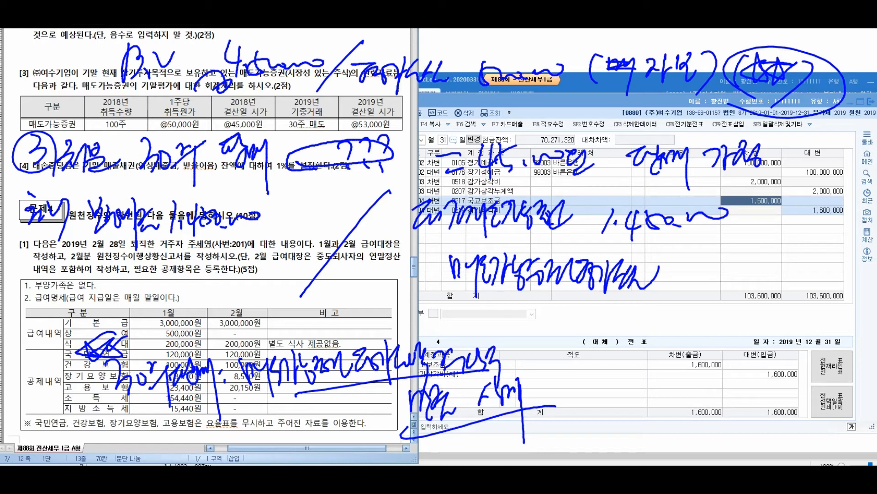
{"action": "left_click_drag", "start_coordinate": [691, 259], "coordinate": [690, 280]}
{"action": "left_click_drag", "start_coordinate": [702, 262], "coordinate": [736, 280]}
{"action": "mouse_move", "coordinate": [742, 273]}
{"action": "left_mouse_down"}
{"action": "mouse_move", "coordinate": [777, 265]}
{"action": "mouse_move", "coordinate": [790, 272]}
{"action": "left_mouse_up"}
- Handwrite a second debit line, 매도가능증권처분손실 150,000, under the 보통예금 debit of the disposal entry
{"action": "mouse_move", "coordinate": [27, 266]}
{"action": "left_mouse_down"}
{"action": "mouse_move", "coordinate": [69, 290]}
{"action": "mouse_move", "coordinate": [106, 292]}
{"action": "left_mouse_up"}
{"action": "mouse_move", "coordinate": [100, 260]}
{"action": "left_mouse_down"}
{"action": "mouse_move", "coordinate": [127, 285]}
{"action": "mouse_move", "coordinate": [182, 301]}
{"action": "left_mouse_up"}
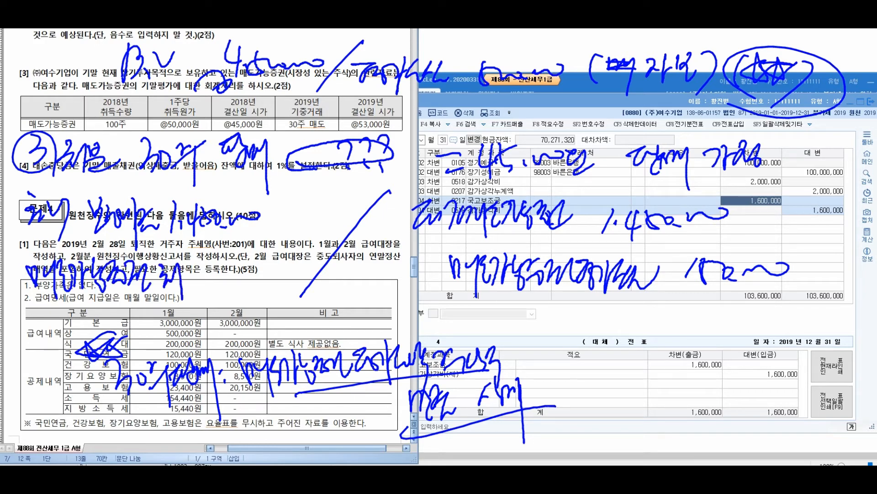
{"action": "mouse_move", "coordinate": [182, 261]}
{"action": "left_mouse_down"}
{"action": "mouse_move", "coordinate": [194, 276]}
{"action": "mouse_move", "coordinate": [236, 292]}
{"action": "mouse_move", "coordinate": [292, 284]}
{"action": "mouse_move", "coordinate": [321, 265]}
{"action": "left_mouse_up"}
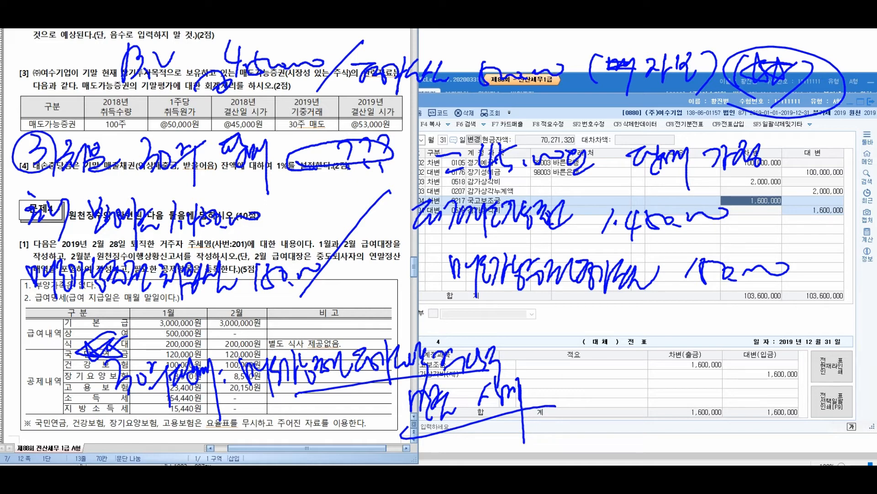
- Erase the 30주 판매 note over the payroll table and handwrite an arrow with 장부금액 4,500,000 − 1,450,000 in its place
{"action": "left_click_drag", "start_coordinate": [59, 322], "coordinate": [605, 449]}
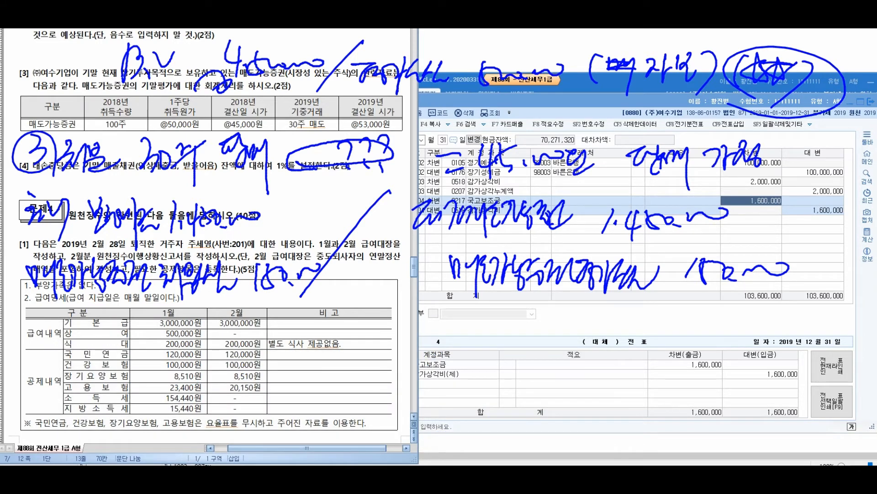
{"action": "left_click_drag", "start_coordinate": [94, 356], "coordinate": [137, 359]}
{"action": "mouse_move", "coordinate": [87, 377]}
{"action": "left_mouse_down"}
{"action": "mouse_move", "coordinate": [146, 369]}
{"action": "mouse_move", "coordinate": [134, 347]}
{"action": "left_mouse_up"}
{"action": "mouse_move", "coordinate": [198, 342]}
{"action": "left_mouse_down"}
{"action": "mouse_move", "coordinate": [217, 371]}
{"action": "mouse_move", "coordinate": [236, 352]}
{"action": "mouse_move", "coordinate": [290, 363]}
{"action": "mouse_move", "coordinate": [283, 397]}
{"action": "left_mouse_up"}
{"action": "left_click_drag", "start_coordinate": [338, 356], "coordinate": [358, 372]}
{"action": "left_click_drag", "start_coordinate": [356, 348], "coordinate": [350, 388]}
{"action": "left_click", "coordinate": [360, 380]}
{"action": "mouse_move", "coordinate": [374, 361]}
{"action": "left_mouse_down"}
{"action": "mouse_move", "coordinate": [385, 385]}
{"action": "mouse_move", "coordinate": [405, 369]}
{"action": "mouse_move", "coordinate": [448, 368]}
{"action": "left_mouse_up"}
{"action": "mouse_move", "coordinate": [308, 410]}
{"action": "left_mouse_down"}
{"action": "mouse_move", "coordinate": [333, 404]}
{"action": "mouse_move", "coordinate": [346, 425]}
{"action": "left_mouse_up"}
{"action": "left_click", "coordinate": [358, 419]}
{"action": "left_click_drag", "start_coordinate": [376, 395], "coordinate": [385, 412]}
{"action": "mouse_move", "coordinate": [384, 397]}
{"action": "left_mouse_down"}
{"action": "mouse_move", "coordinate": [382, 427]}
{"action": "mouse_move", "coordinate": [396, 399]}
{"action": "left_mouse_up"}
{"action": "mouse_move", "coordinate": [404, 404]}
{"action": "left_mouse_down"}
{"action": "mouse_move", "coordinate": [416, 416]}
{"action": "mouse_move", "coordinate": [448, 403]}
{"action": "left_mouse_up"}
{"action": "left_click", "coordinate": [452, 421]}
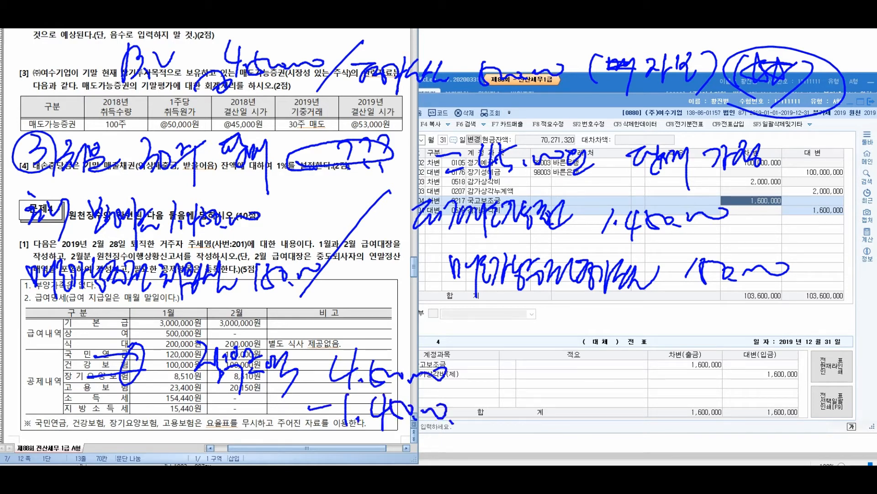
- Draw a slash beside the book value note and handwrite 매도가능증권평가손실 500,000 − 150,000 after it
{"action": "left_click_drag", "start_coordinate": [552, 337], "coordinate": [488, 443]}
{"action": "left_click_drag", "start_coordinate": [563, 351], "coordinate": [592, 380]}
{"action": "left_click_drag", "start_coordinate": [594, 363], "coordinate": [649, 382]}
{"action": "mouse_move", "coordinate": [652, 348]}
{"action": "left_mouse_down"}
{"action": "mouse_move", "coordinate": [672, 375]}
{"action": "mouse_move", "coordinate": [697, 382]}
{"action": "left_mouse_up"}
{"action": "left_click_drag", "start_coordinate": [692, 352], "coordinate": [708, 371]}
{"action": "left_click_drag", "start_coordinate": [708, 354], "coordinate": [735, 375]}
{"action": "mouse_move", "coordinate": [622, 399]}
{"action": "left_mouse_down"}
{"action": "mouse_move", "coordinate": [622, 426]}
{"action": "mouse_move", "coordinate": [651, 421]}
{"action": "left_mouse_up"}
{"action": "left_click_drag", "start_coordinate": [651, 411], "coordinate": [740, 424]}
{"action": "mouse_move", "coordinate": [757, 402]}
{"action": "left_mouse_down"}
{"action": "mouse_move", "coordinate": [758, 424]}
{"action": "mouse_move", "coordinate": [848, 413]}
{"action": "left_mouse_up"}
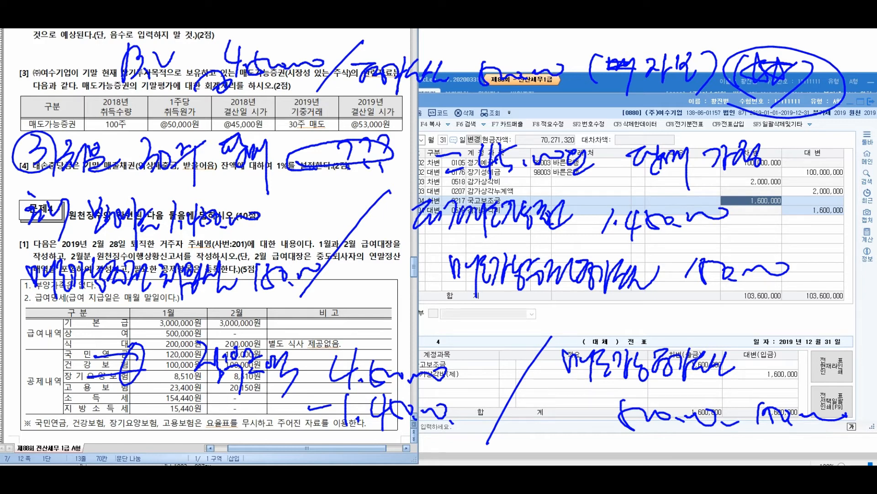
- Clear the handwriting and calculate 4500000 − 1450000 and 500000 − 150000 in the calculator
{"action": "key", "text": "Escape"}
{"action": "key", "text": "alt+Tab"}
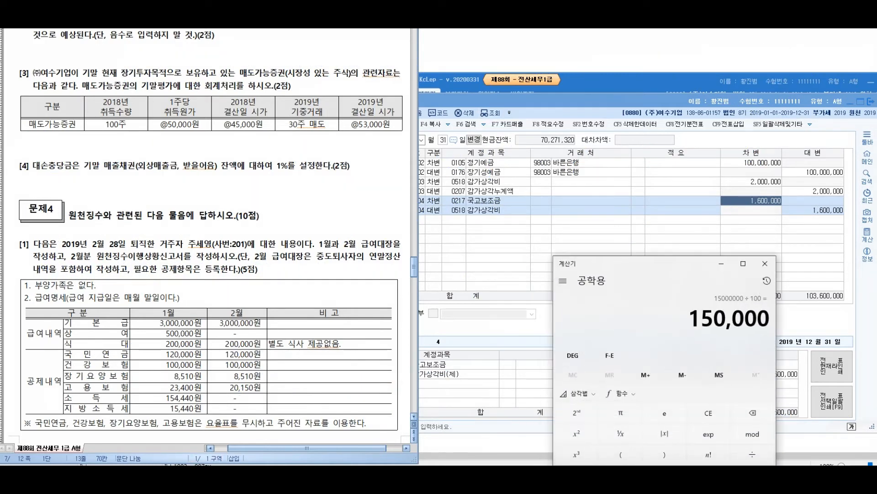
{"action": "left_click_drag", "start_coordinate": [601, 267], "coordinate": [250, 156]}
{"action": "type", "text": "4500000 - 1450"}
{"action": "type", "text": "000"}
{"action": "key", "text": "Return"}
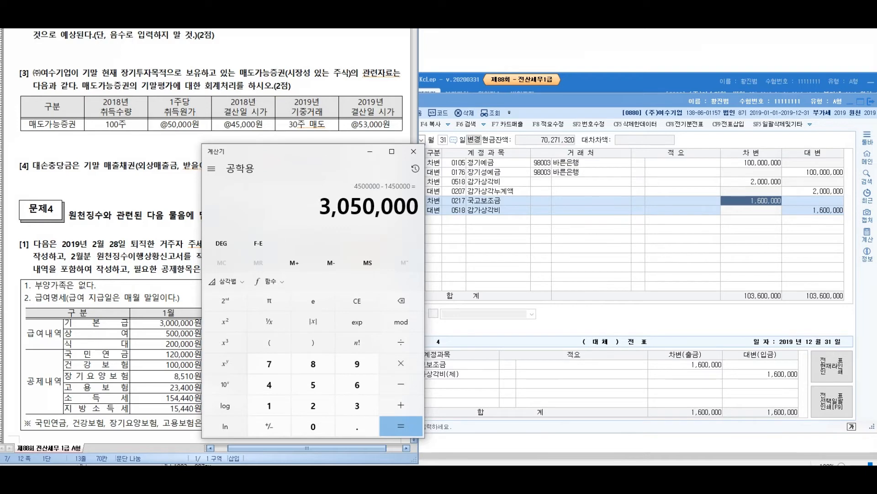
{"action": "type", "text": "500"}
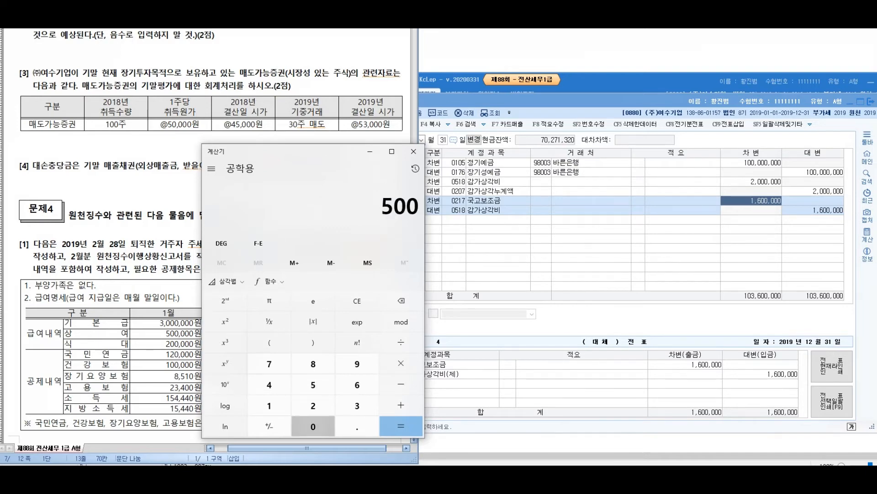
{"action": "type", "text": "000 - 150000"}
{"action": "key", "text": "Return"}
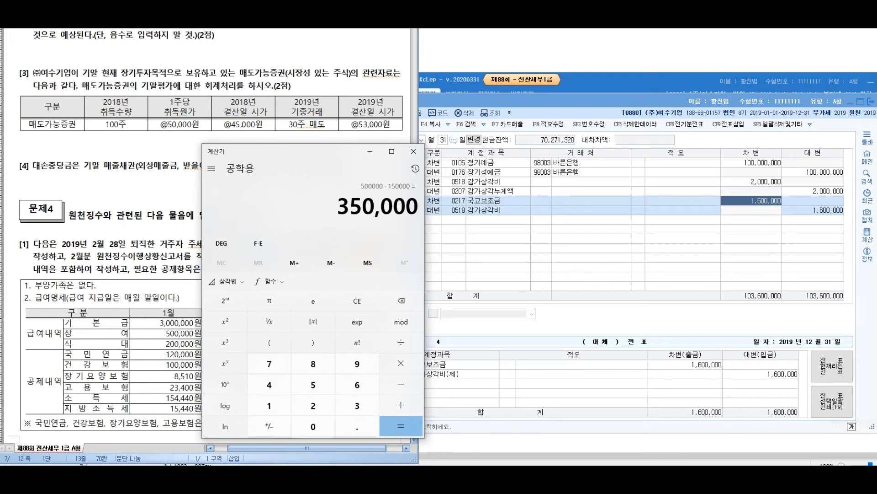
- Review the earlier calculations in the calculator's history
{"action": "left_click", "coordinate": [415, 169]}
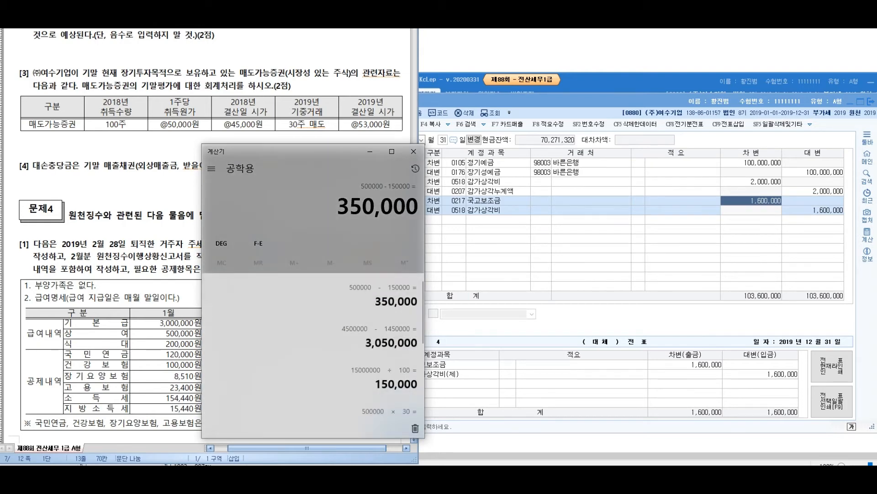
{"action": "scroll", "coordinate": [311, 372], "scroll_direction": "down", "scroll_amount": 4}
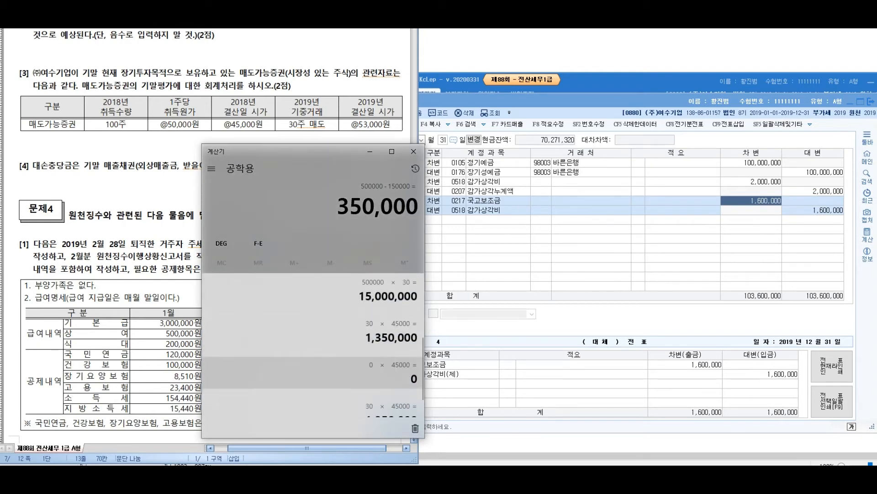
{"action": "scroll", "coordinate": [311, 357], "scroll_direction": "up", "scroll_amount": 4}
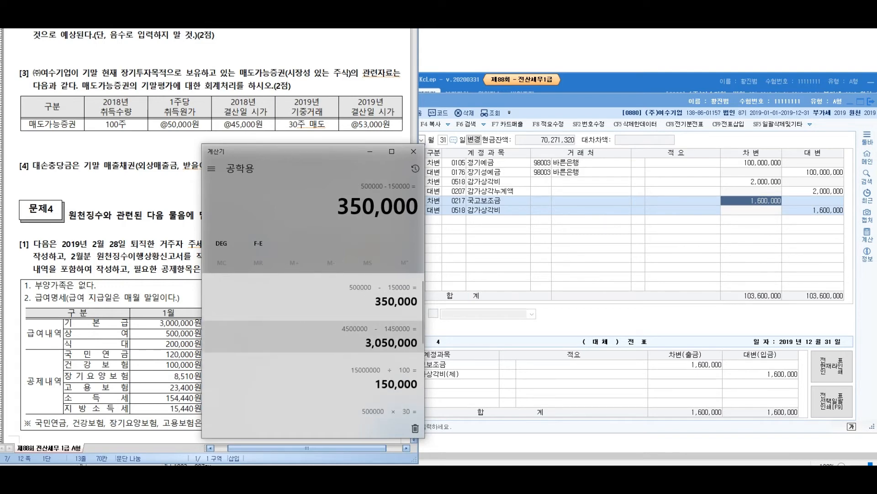
{"action": "left_click", "coordinate": [415, 169]}
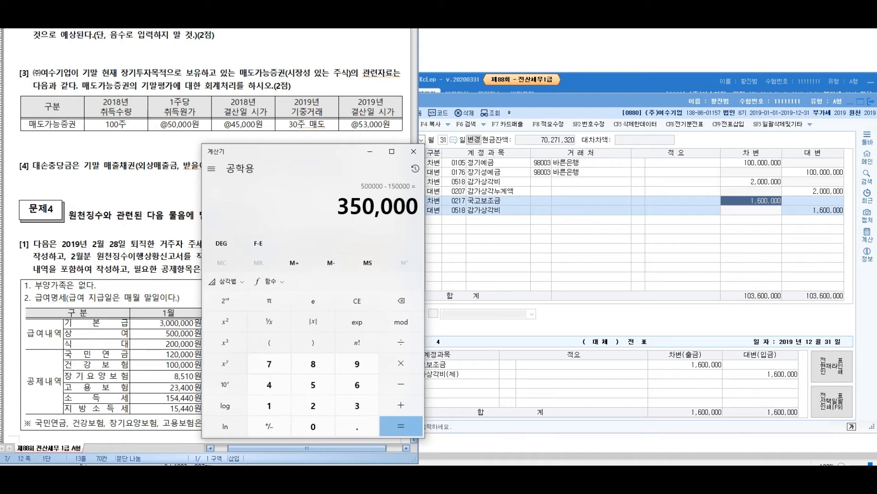
{"action": "type", "text": "5000000"}
{"action": "key", "text": "minus"}
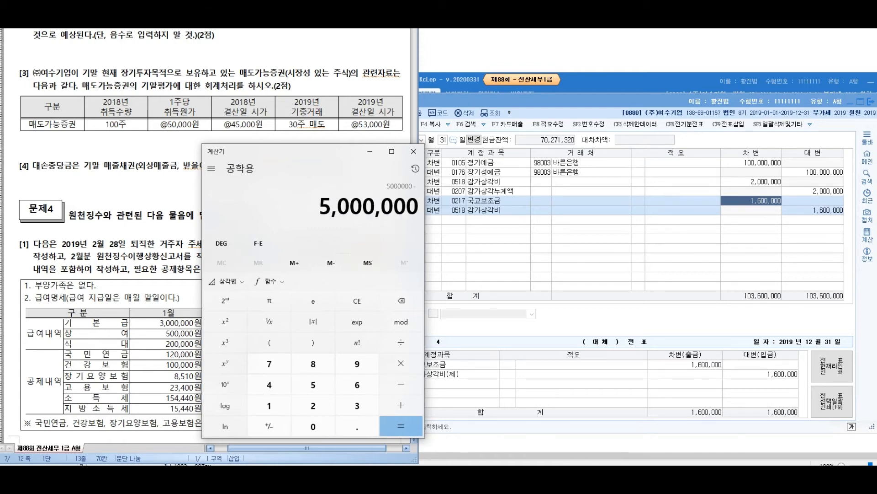
{"action": "type", "text": "13500"}
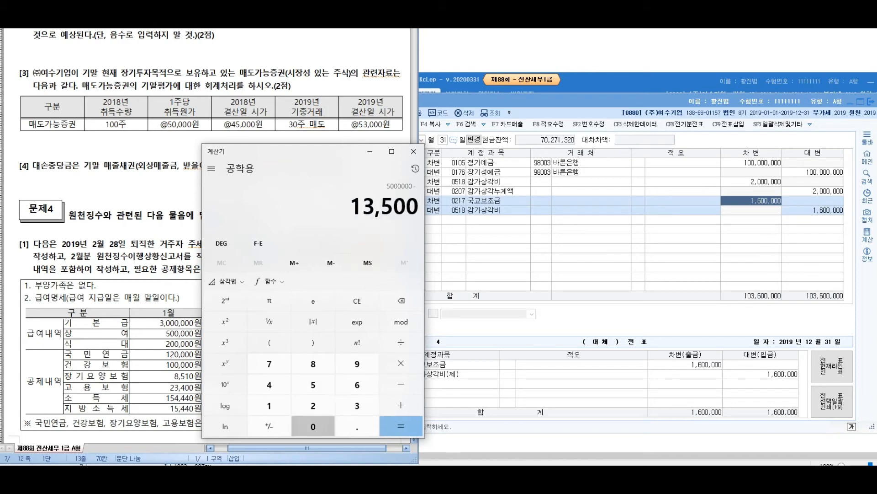
{"action": "key", "text": "BackSpace"}
{"action": "key", "text": "BackSpace"}
{"action": "key", "text": "BackSpace"}
{"action": "key", "text": "BackSpace"}
{"action": "key", "text": "BackSpace"}
{"action": "key", "text": "ctrl+h"}
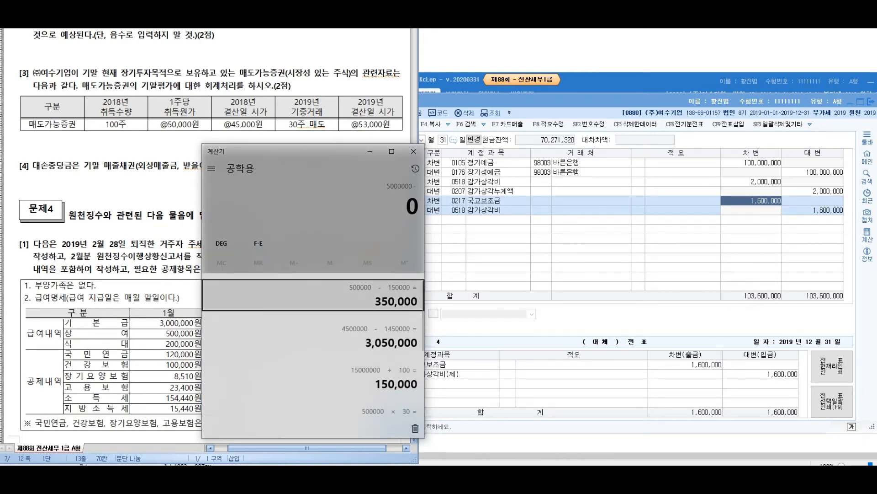
{"action": "left_click", "coordinate": [413, 151]}
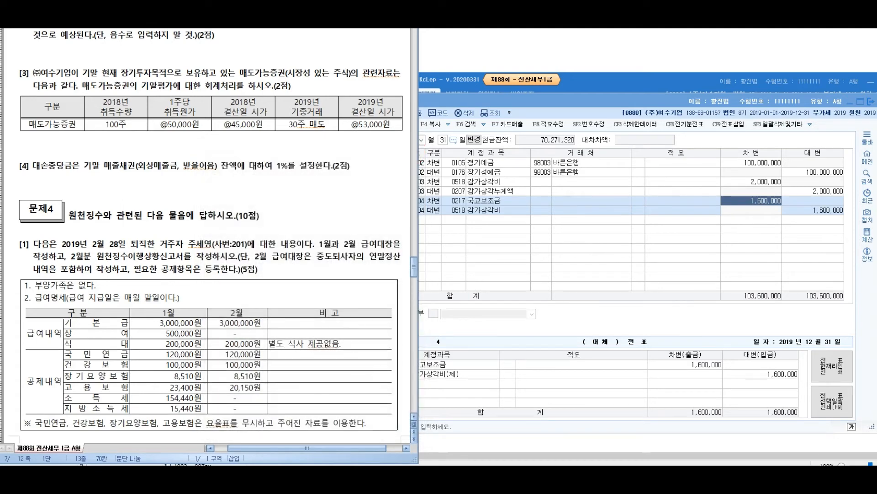
- Reopen the calculator, compute the remaining book value as 4500000 − 1350000, and put the screen recorder window away
{"action": "key", "text": "XF86Calculator"}
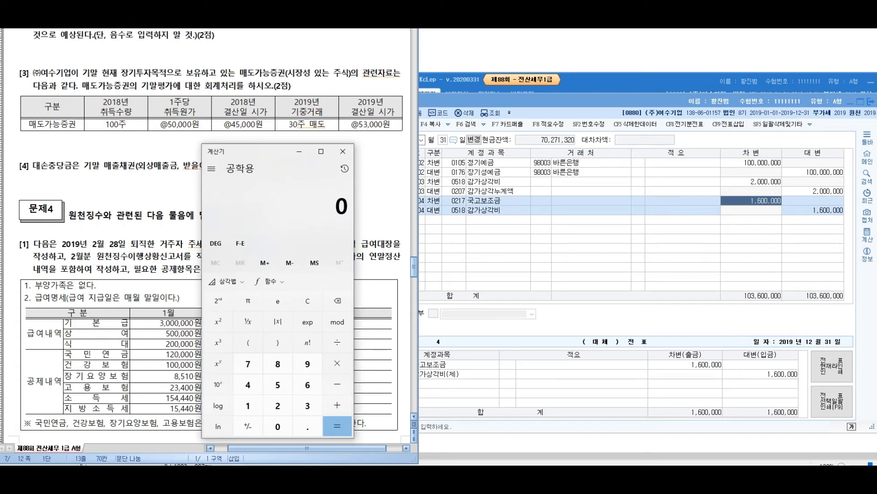
{"action": "type", "text": "4500000 -"}
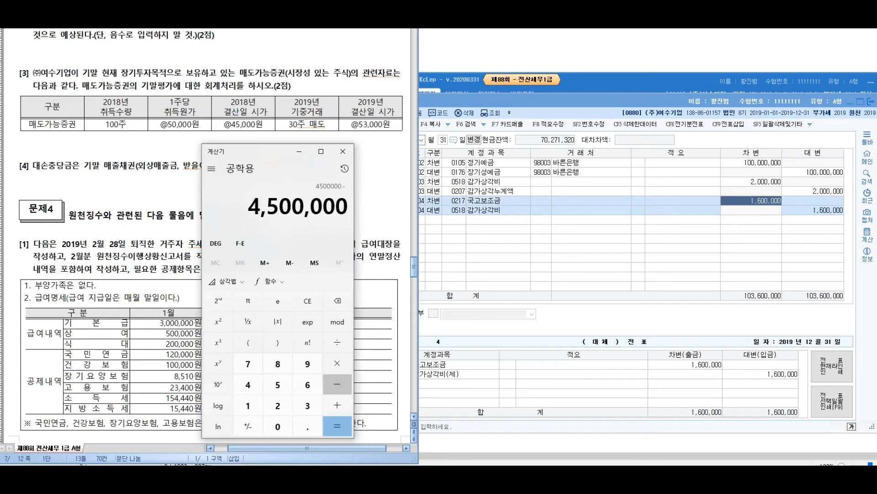
{"action": "type", "text": " 1350000 ="}
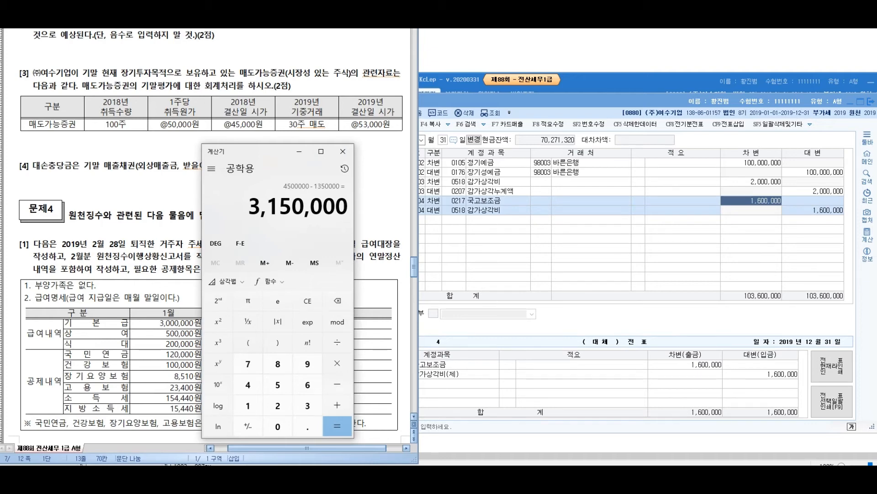
{"action": "key", "text": "alt+Tab"}
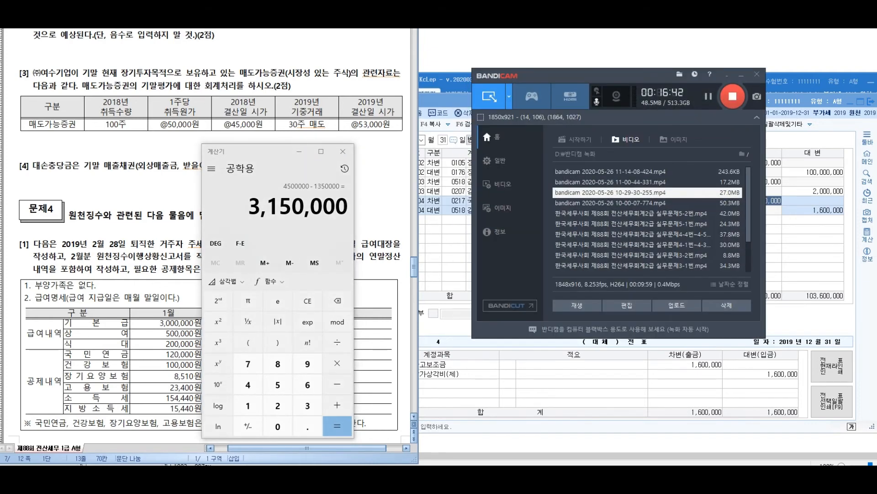
{"action": "left_click", "coordinate": [740, 73]}
{"action": "left_click", "coordinate": [867, 28]}
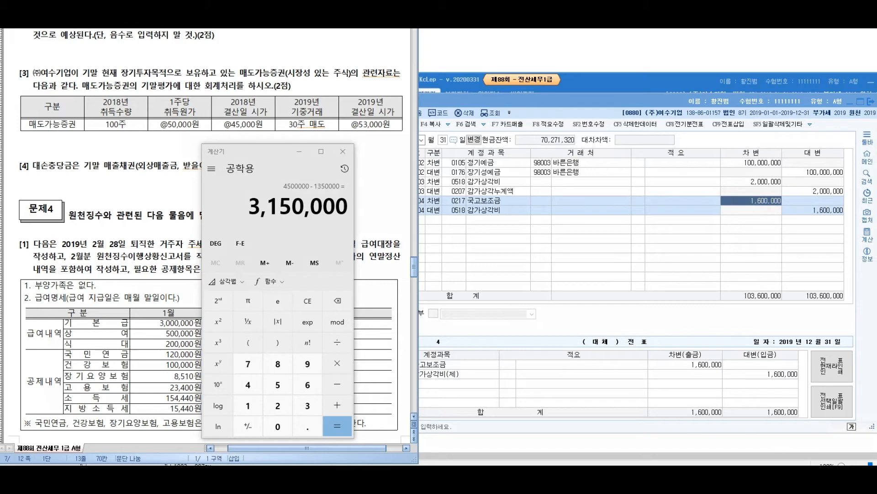
- Handwrite 3,150,000 labelled B.V beside the calculator, with 350,000 labelled 평가손실 below it
{"action": "left_click_drag", "start_coordinate": [61, 148], "coordinate": [67, 184]}
{"action": "left_click_drag", "start_coordinate": [129, 174], "coordinate": [117, 181]}
{"action": "left_click_drag", "start_coordinate": [114, 161], "coordinate": [137, 155]}
{"action": "left_click_drag", "start_coordinate": [138, 159], "coordinate": [195, 160]}
{"action": "left_click_drag", "start_coordinate": [81, 205], "coordinate": [78, 238]}
{"action": "left_click_drag", "start_coordinate": [95, 228], "coordinate": [102, 228]}
{"action": "mouse_move", "coordinate": [117, 208]}
{"action": "left_mouse_down"}
{"action": "mouse_move", "coordinate": [121, 223]}
{"action": "mouse_move", "coordinate": [150, 197]}
{"action": "left_mouse_up"}
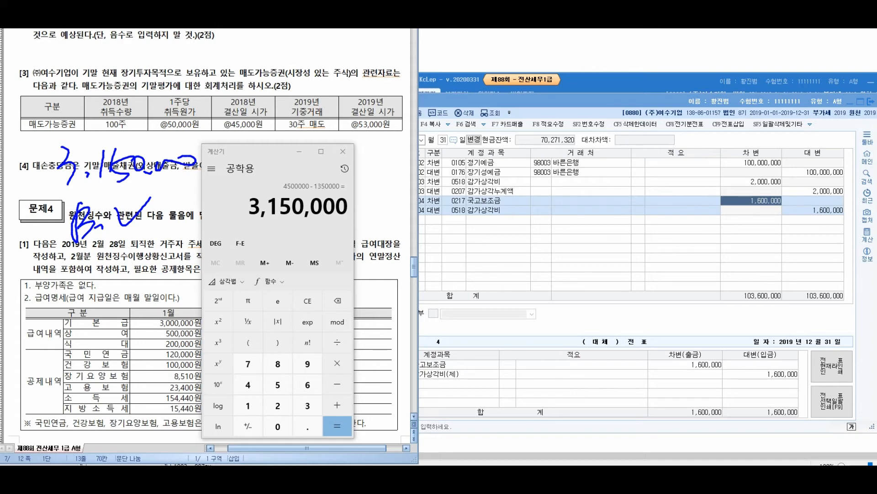
{"action": "mouse_move", "coordinate": [68, 269]}
{"action": "left_mouse_down"}
{"action": "mouse_move", "coordinate": [87, 302]}
{"action": "mouse_move", "coordinate": [178, 261]}
{"action": "left_mouse_up"}
{"action": "mouse_move", "coordinate": [63, 326]}
{"action": "left_mouse_down"}
{"action": "mouse_move", "coordinate": [101, 352]}
{"action": "mouse_move", "coordinate": [127, 320]}
{"action": "mouse_move", "coordinate": [178, 317]}
{"action": "left_mouse_up"}
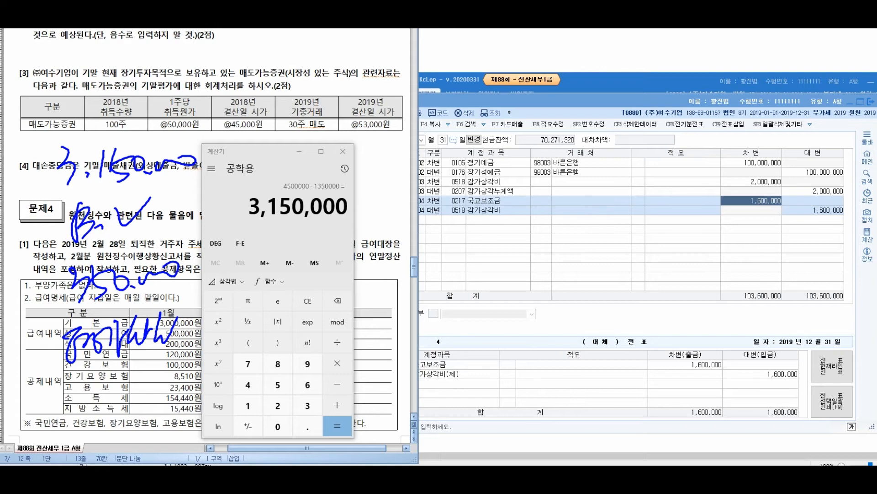
{"action": "left_click_drag", "start_coordinate": [271, 151], "coordinate": [799, 147]}
{"action": "left_click", "coordinate": [825, 147]}
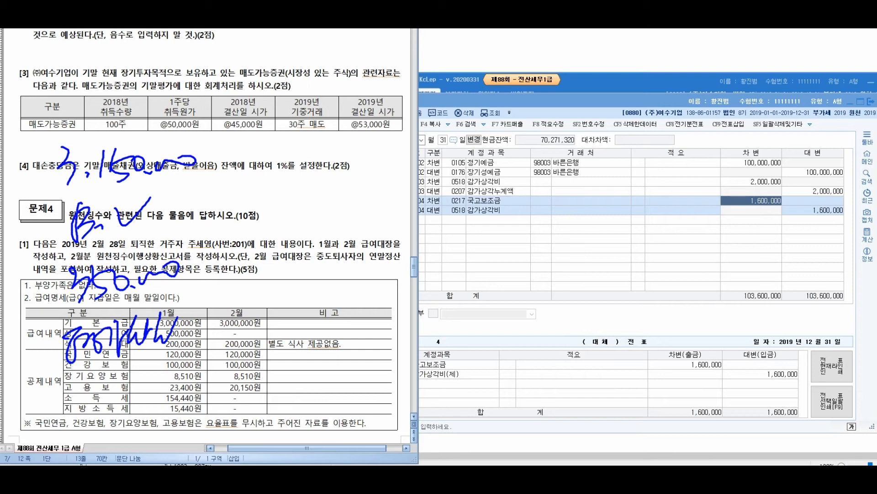
{"action": "mouse_move", "coordinate": [370, 81]}
{"action": "left_mouse_down"}
{"action": "mouse_move", "coordinate": [416, 117]}
{"action": "mouse_move", "coordinate": [340, 102]}
{"action": "left_mouse_up"}
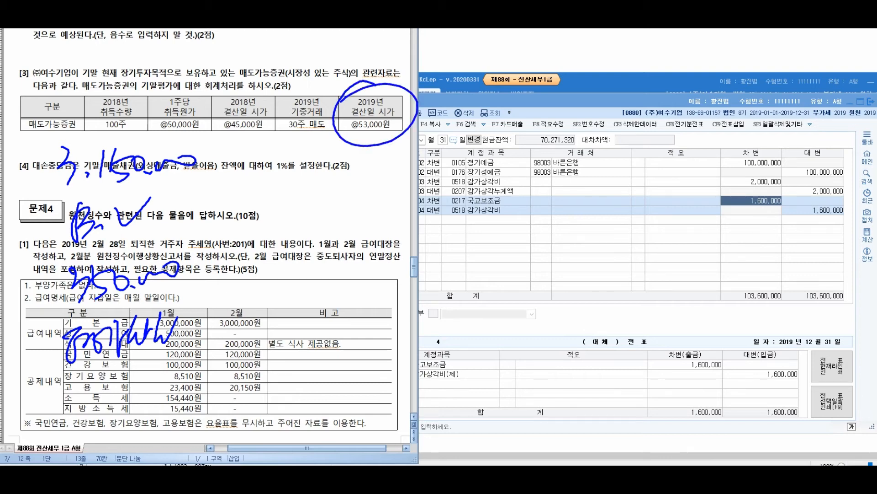
{"action": "mouse_move", "coordinate": [73, 129]}
{"action": "left_mouse_down"}
{"action": "mouse_move", "coordinate": [38, 167]}
{"action": "mouse_move", "coordinate": [198, 208]}
{"action": "mouse_move", "coordinate": [146, 122]}
{"action": "mouse_move", "coordinate": [59, 142]}
{"action": "left_mouse_up"}
{"action": "mouse_move", "coordinate": [108, 241]}
{"action": "left_mouse_down"}
{"action": "mouse_move", "coordinate": [79, 251]}
{"action": "mouse_move", "coordinate": [173, 353]}
{"action": "mouse_move", "coordinate": [145, 244]}
{"action": "mouse_move", "coordinate": [74, 256]}
{"action": "left_mouse_up"}
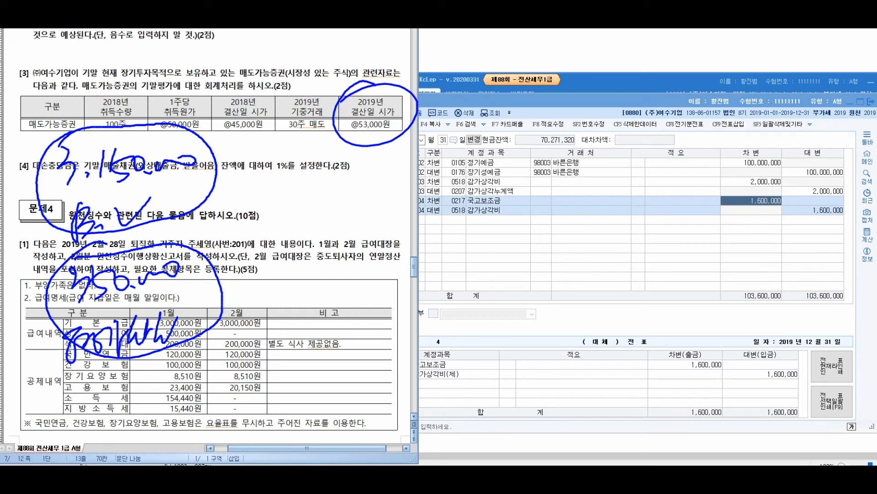
- Calculate the remaining shares' fair value as 53000 × 70 in the calculator
{"action": "key", "text": "alt+Tab"}
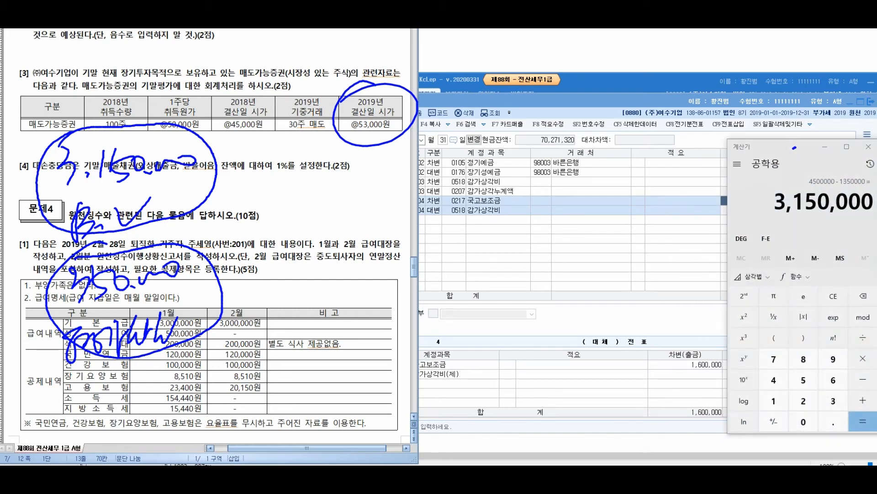
{"action": "left_click_drag", "start_coordinate": [782, 147], "coordinate": [778, 146]}
{"action": "type", "text": "53000"}
{"action": "key", "text": "asterisk"}
{"action": "type", "text": "70"}
{"action": "key", "text": "Return"}
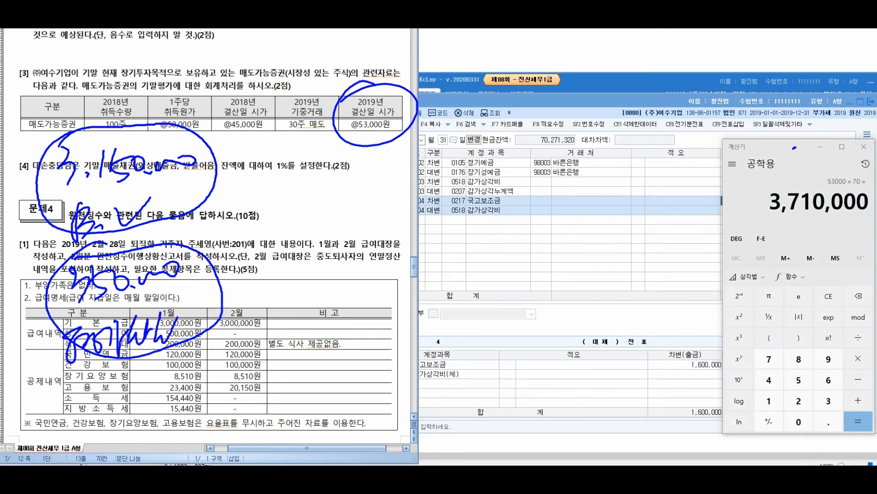
- Handwrite a minus sign and 3,710,000원 beside the encircled book value, with an equals sign below
{"action": "left_click_drag", "start_coordinate": [246, 187], "coordinate": [273, 184]}
{"action": "left_click_drag", "start_coordinate": [297, 169], "coordinate": [304, 196]}
{"action": "left_click_drag", "start_coordinate": [315, 183], "coordinate": [340, 200]}
{"action": "mouse_move", "coordinate": [354, 177]}
{"action": "left_mouse_down"}
{"action": "mouse_move", "coordinate": [353, 193]}
{"action": "mouse_move", "coordinate": [366, 179]}
{"action": "left_mouse_up"}
{"action": "left_click_drag", "start_coordinate": [374, 194], "coordinate": [452, 170]}
{"action": "left_click_drag", "start_coordinate": [450, 183], "coordinate": [479, 169]}
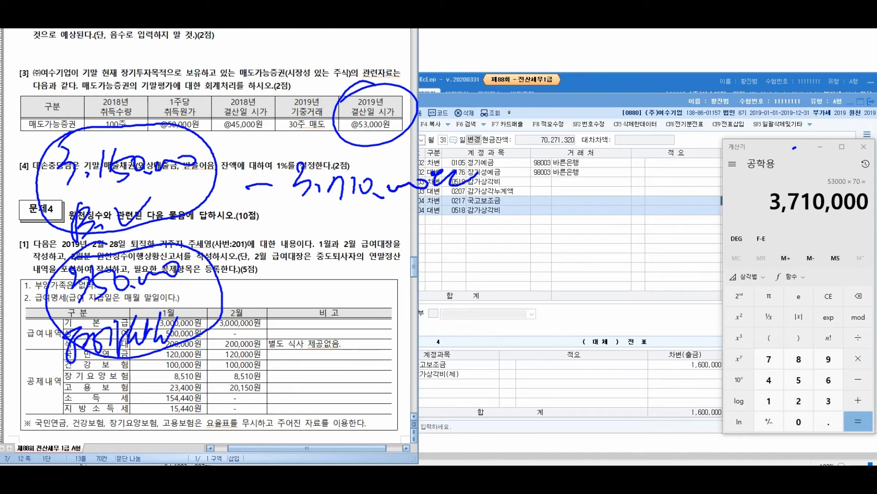
{"action": "left_click_drag", "start_coordinate": [306, 253], "coordinate": [320, 251]}
{"action": "left_click_drag", "start_coordinate": [311, 267], "coordinate": [336, 262]}
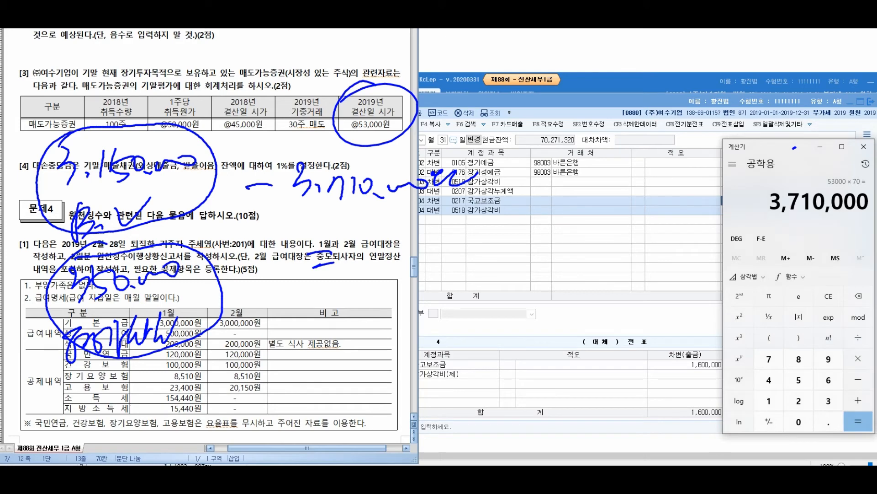
- Subtract the book value 3150000 from the fair value in the calculator
{"action": "key", "text": "minus"}
{"action": "type", "text": "3150000"}
{"action": "key", "text": "Return"}
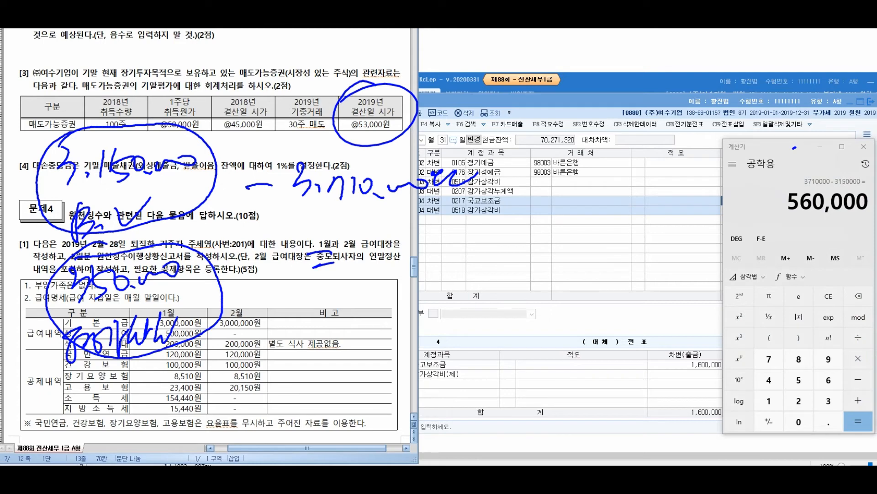
- Handwrite 평가이익 560,000원 after the equals sign, encircle it, and draw an arrow to it from the closing price
{"action": "mouse_move", "coordinate": [378, 235]}
{"action": "left_mouse_down"}
{"action": "mouse_move", "coordinate": [388, 261]}
{"action": "mouse_move", "coordinate": [413, 255]}
{"action": "left_mouse_up"}
{"action": "mouse_move", "coordinate": [414, 240]}
{"action": "left_mouse_down"}
{"action": "mouse_move", "coordinate": [426, 262]}
{"action": "mouse_move", "coordinate": [445, 249]}
{"action": "left_mouse_up"}
{"action": "mouse_move", "coordinate": [459, 229]}
{"action": "left_mouse_down"}
{"action": "mouse_move", "coordinate": [456, 265]}
{"action": "mouse_move", "coordinate": [471, 251]}
{"action": "left_mouse_up"}
{"action": "left_click_drag", "start_coordinate": [477, 228], "coordinate": [480, 279]}
{"action": "left_click_drag", "start_coordinate": [514, 230], "coordinate": [527, 261]}
{"action": "left_click_drag", "start_coordinate": [542, 218], "coordinate": [538, 254]}
{"action": "left_click_drag", "start_coordinate": [552, 246], "coordinate": [576, 264]}
{"action": "mouse_move", "coordinate": [577, 251]}
{"action": "left_mouse_down"}
{"action": "mouse_move", "coordinate": [632, 235]}
{"action": "mouse_move", "coordinate": [663, 247]}
{"action": "left_mouse_up"}
{"action": "mouse_move", "coordinate": [398, 277]}
{"action": "left_mouse_down"}
{"action": "mouse_move", "coordinate": [412, 285]}
{"action": "mouse_move", "coordinate": [367, 220]}
{"action": "mouse_move", "coordinate": [425, 278]}
{"action": "left_mouse_up"}
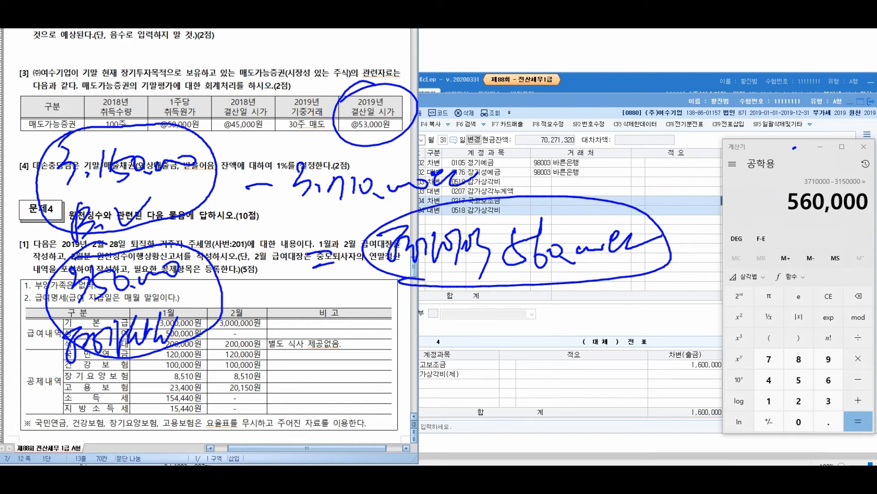
{"action": "mouse_move", "coordinate": [423, 102]}
{"action": "left_mouse_down"}
{"action": "mouse_move", "coordinate": [586, 194]}
{"action": "mouse_move", "coordinate": [591, 184]}
{"action": "left_mouse_up"}
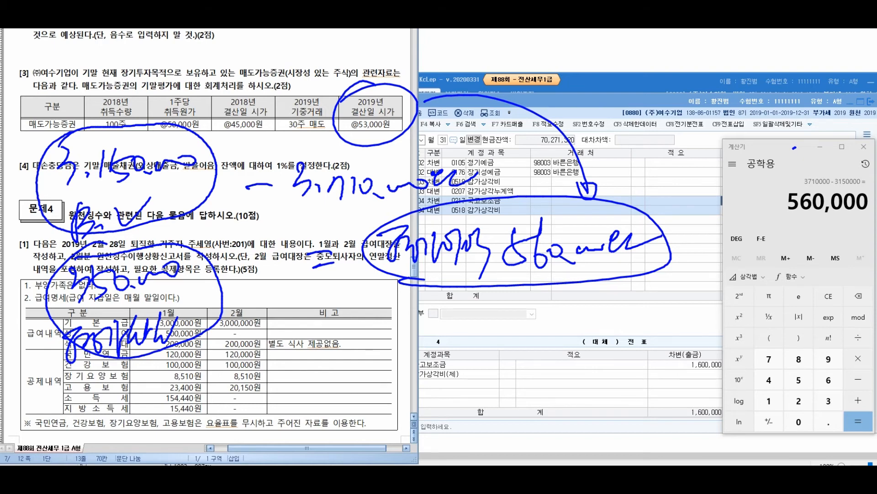
- Clear the handwriting and enter a December 31 debit line for account 0178 매도가능증권 with the amount 560,000
{"action": "key", "text": "Escape"}
{"action": "left_click", "coordinate": [433, 219]}
{"action": "left_click", "coordinate": [433, 220]}
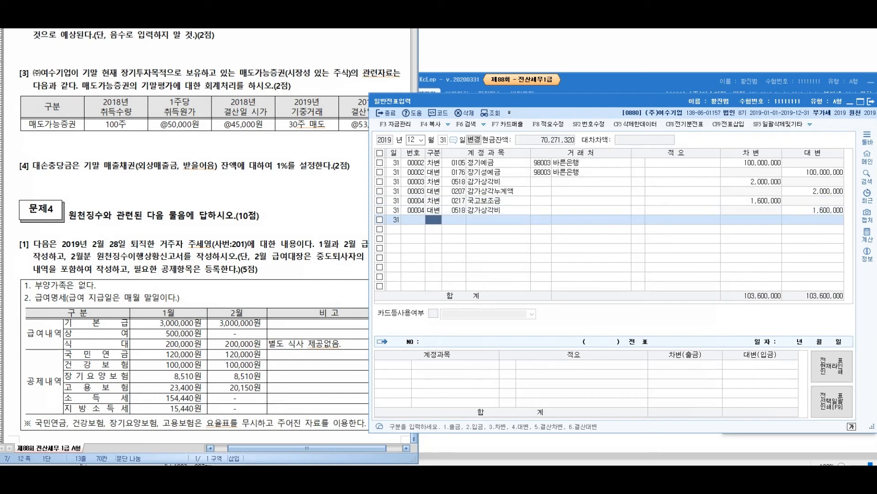
{"action": "key", "text": "3"}
{"action": "key", "text": "F2"}
{"action": "type", "text": "매도가능증권"}
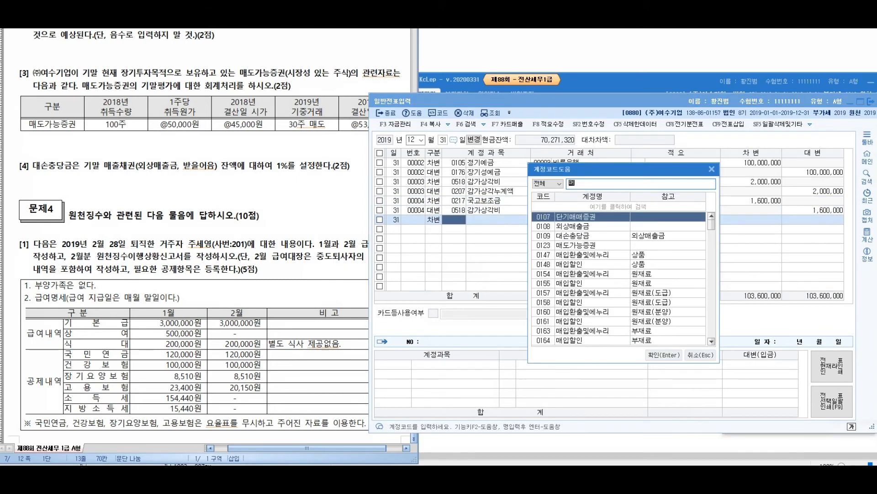
{"action": "key", "text": "Down"}
{"action": "key", "text": "Return"}
{"action": "key", "text": "Return"}
{"action": "key", "text": "Return"}
{"action": "key", "text": "Return"}
{"action": "type", "text": "560,000"}
{"action": "key", "text": "Return"}
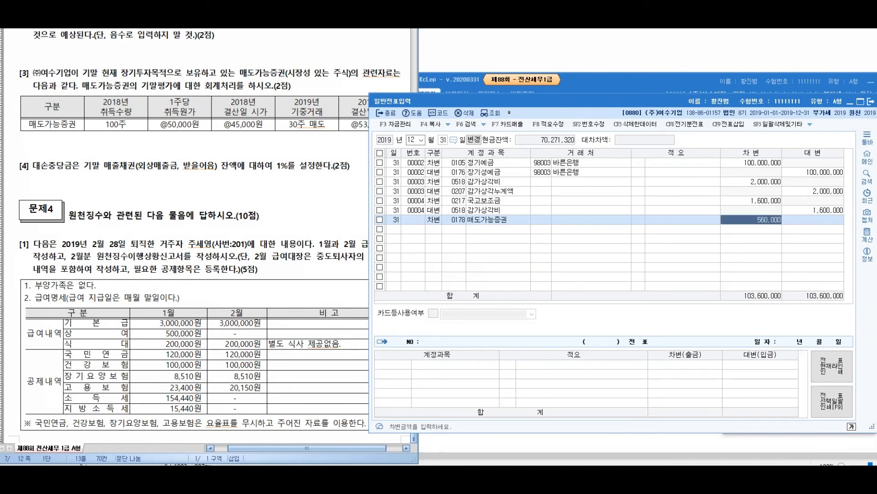
- Add a credit line for account 0395 매도가능증권평가손실 with the amount 350,000
{"action": "key", "text": "4"}
{"action": "key", "text": "F2"}
{"action": "type", "text": "매도가능"}
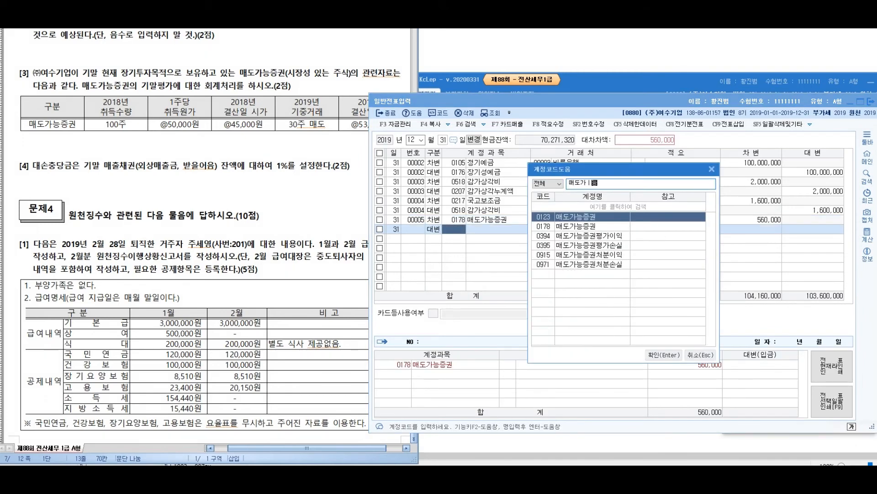
{"action": "type", "text": "ㅈ증권"}
{"action": "key", "text": "Down"}
{"action": "key", "text": "Down"}
{"action": "key", "text": "Down"}
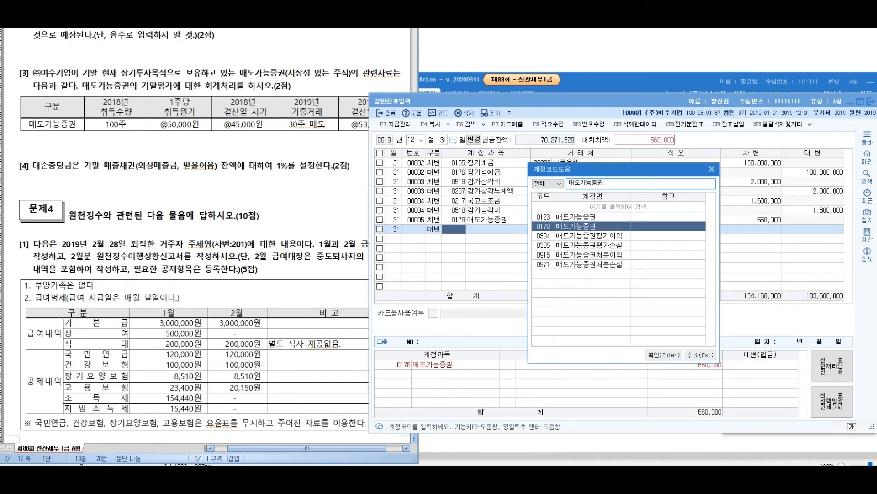
{"action": "key", "text": "Return"}
{"action": "key", "text": "Return"}
{"action": "key", "text": "Return"}
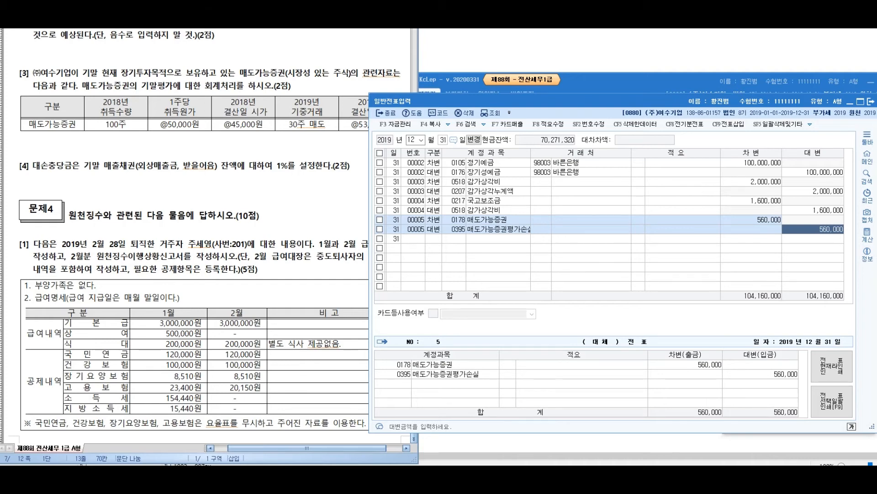
{"action": "type", "text": "350000"}
{"action": "key", "text": "Return"}
- Add a credit line for account 0915 매도가능증권처분이익 with the amount 210,000
{"action": "type", "text": "4"}
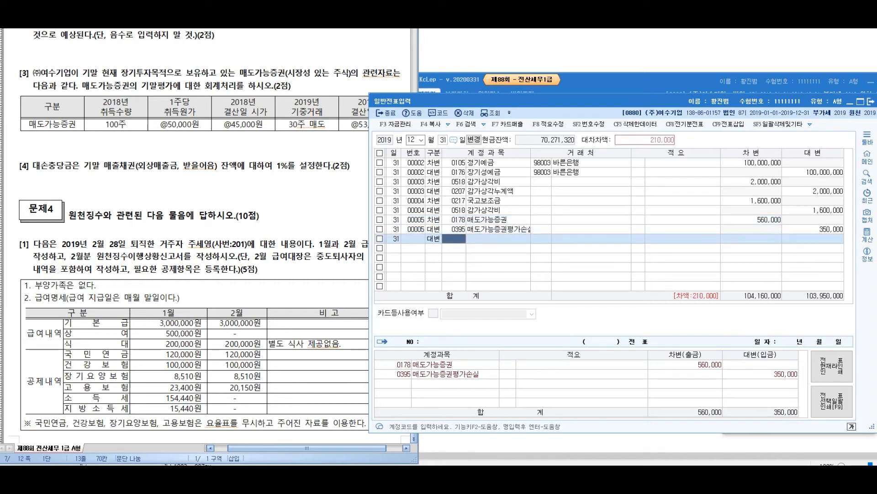
{"action": "type", "text": "매도가능증권"}
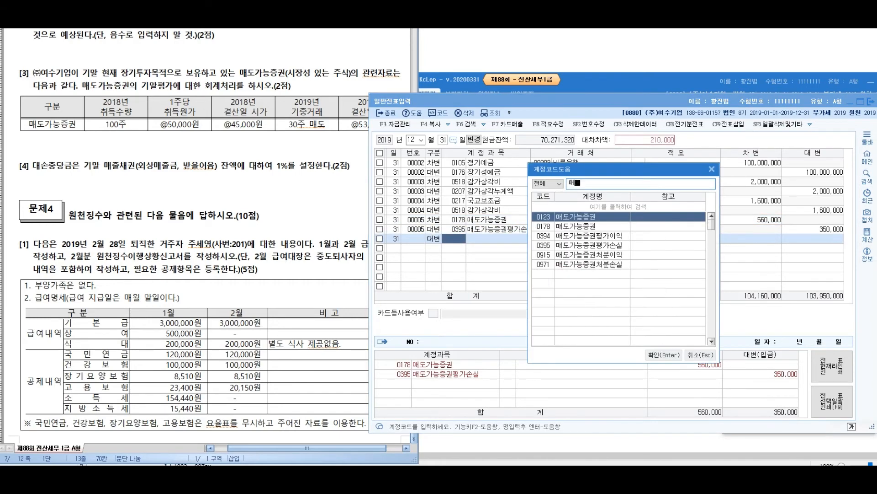
{"action": "key", "text": "Down"}
{"action": "key", "text": "Down"}
{"action": "key", "text": "Down"}
{"action": "key", "text": "Down"}
{"action": "key", "text": "Return"}
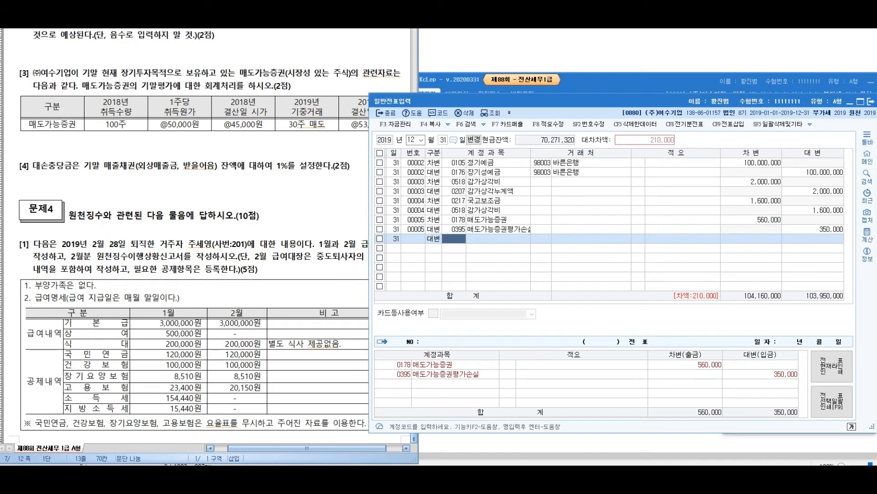
{"action": "key", "text": "Return"}
{"action": "key", "text": "Return"}
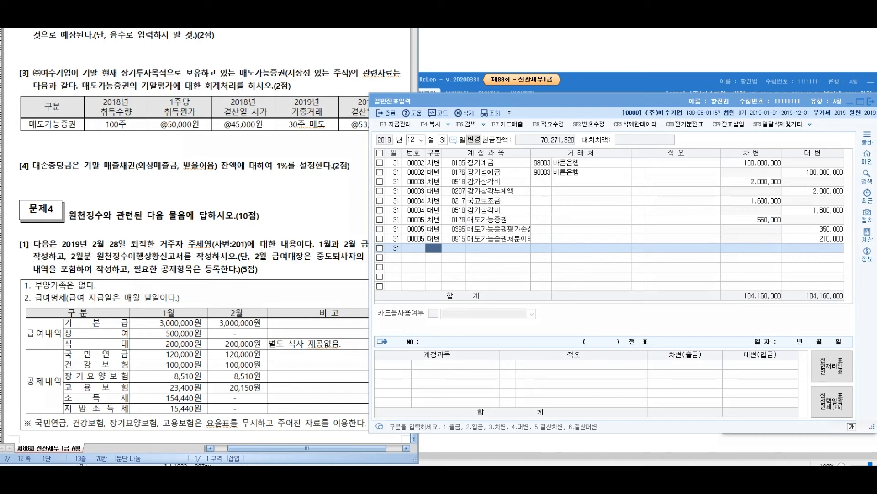
- Draw three check marks under the securities table, encircle them, and clear the drawing
{"action": "mouse_move", "coordinate": [170, 133]}
{"action": "left_mouse_down"}
{"action": "mouse_move", "coordinate": [228, 135]}
{"action": "mouse_move", "coordinate": [220, 143]}
{"action": "mouse_move", "coordinate": [308, 138]}
{"action": "mouse_move", "coordinate": [299, 145]}
{"action": "mouse_move", "coordinate": [370, 137]}
{"action": "left_mouse_up"}
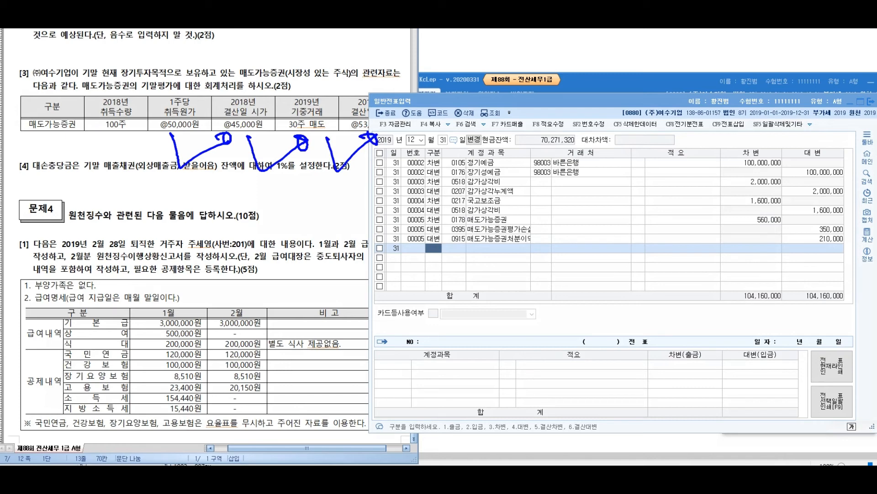
{"action": "mouse_move", "coordinate": [165, 181]}
{"action": "left_mouse_down"}
{"action": "mouse_move", "coordinate": [371, 182]}
{"action": "mouse_move", "coordinate": [387, 114]}
{"action": "mouse_move", "coordinate": [168, 186]}
{"action": "mouse_move", "coordinate": [205, 181]}
{"action": "left_mouse_up"}
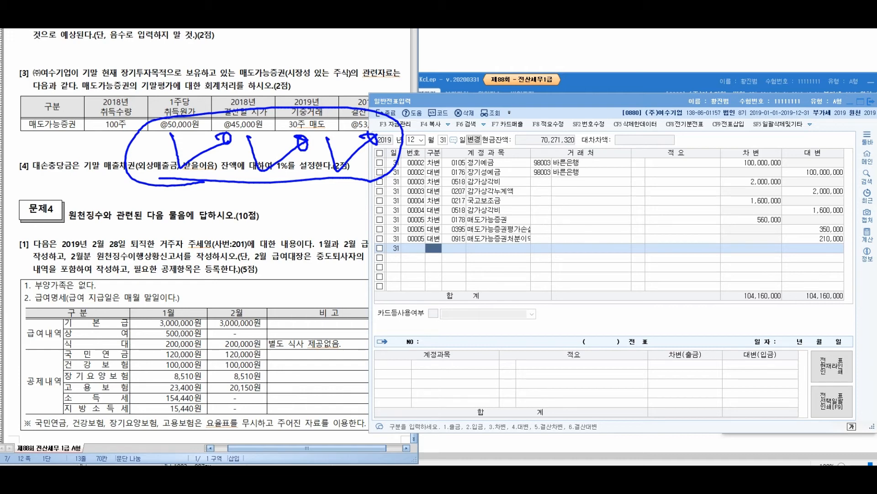
{"action": "key", "text": "Escape"}
- Close the 일반전표입력 window and the calculator to return to the main menu
{"action": "left_click", "coordinate": [211, 130]}
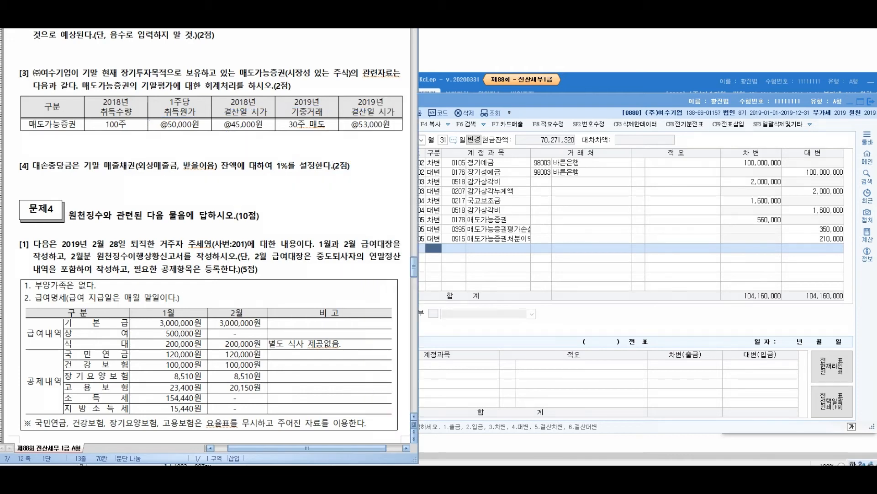
{"action": "left_click", "coordinate": [19, 141]}
{"action": "left_click", "coordinate": [559, 102]}
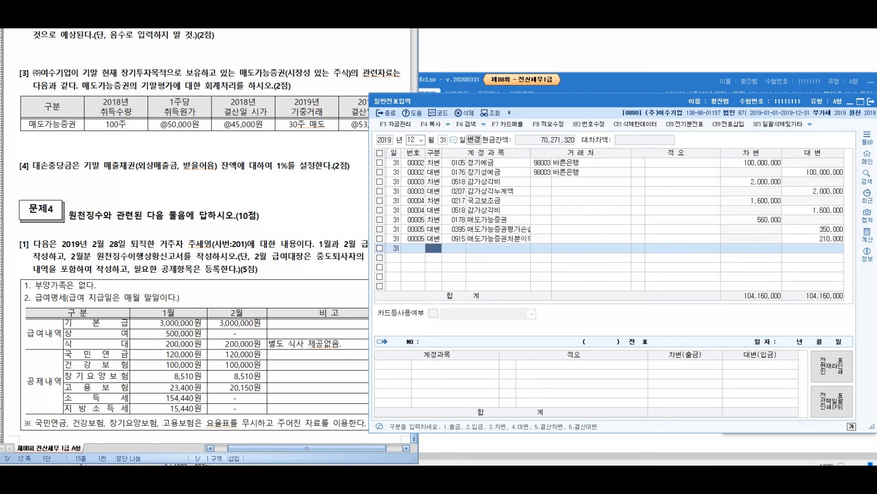
{"action": "key", "text": "alt+Tab"}
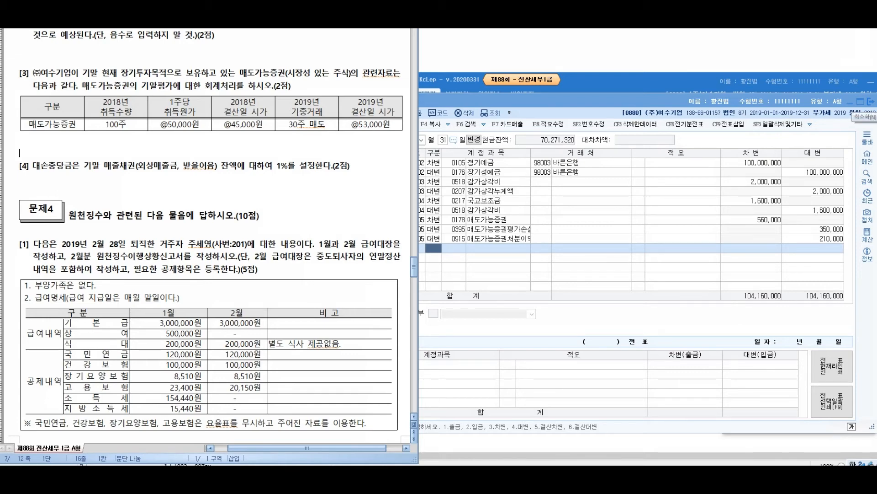
{"action": "left_click", "coordinate": [871, 102]}
{"action": "left_click", "coordinate": [864, 147]}
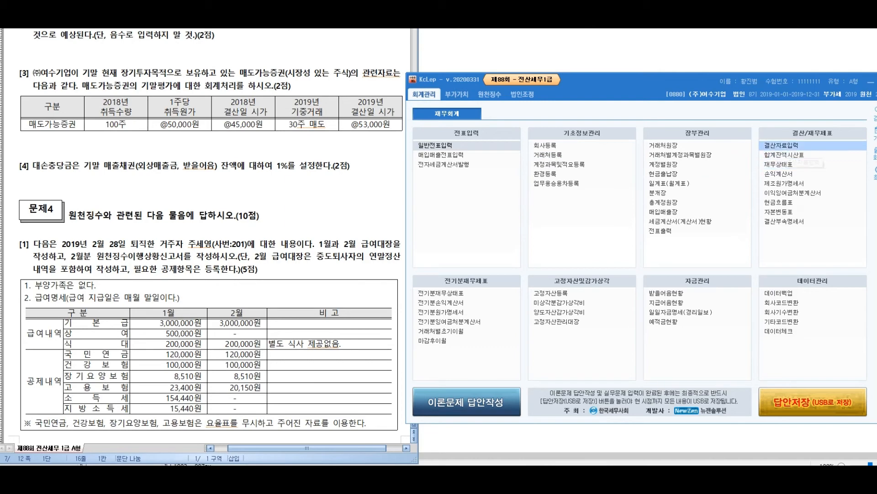
- Open the 합계잔액시산표 for December 2019, shift its window over the exam document, and select the 외상매출금 row
{"action": "left_click", "coordinate": [782, 145]}
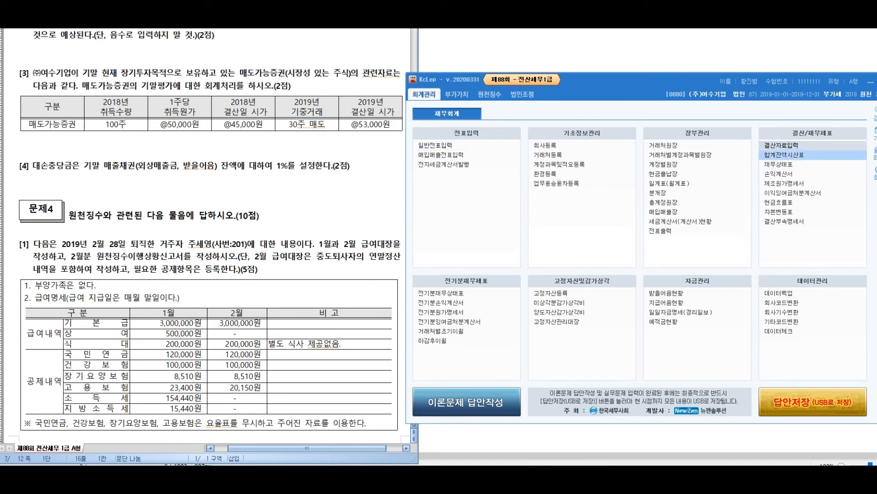
{"action": "key", "text": "Escape"}
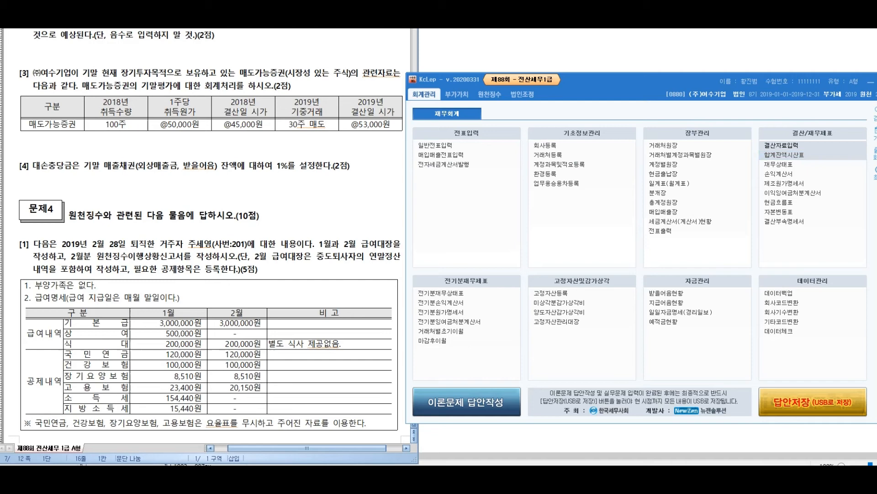
{"action": "left_click", "coordinate": [784, 156]}
{"action": "left_click_drag", "start_coordinate": [384, 66], "coordinate": [202, 75]}
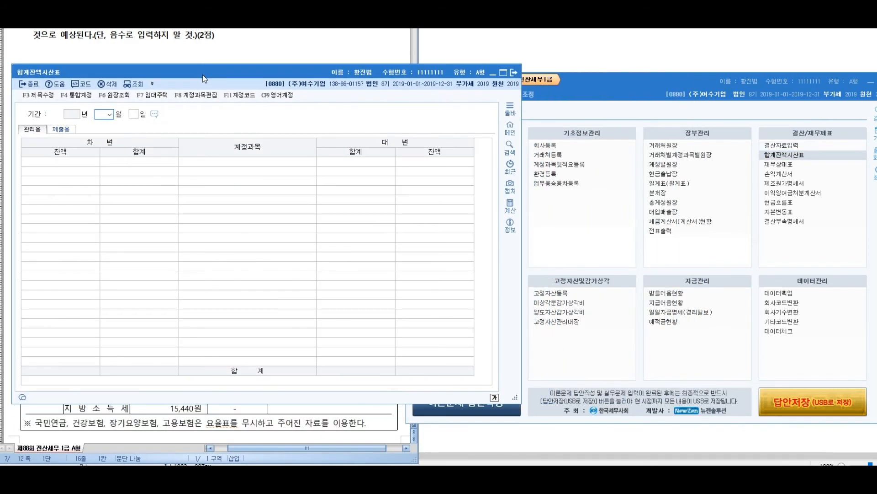
{"action": "type", "text": "12"}
{"action": "key", "text": "Return"}
{"action": "key", "text": "Return"}
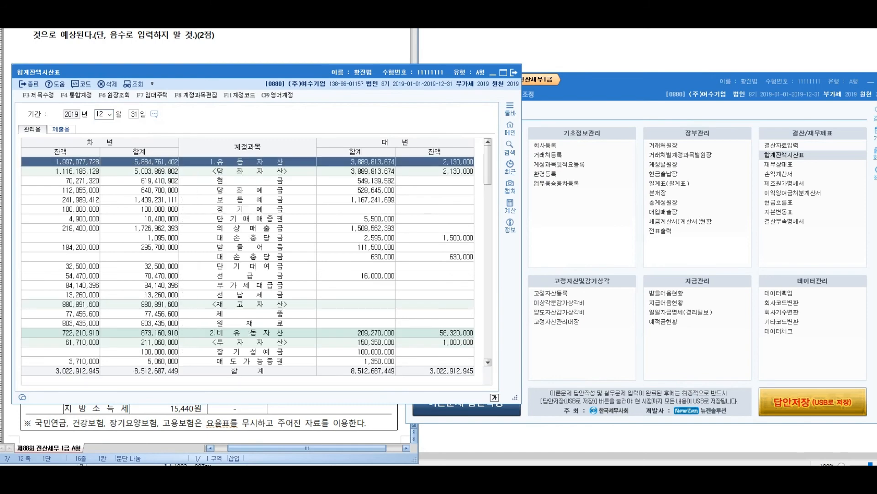
{"action": "left_click", "coordinate": [249, 228]}
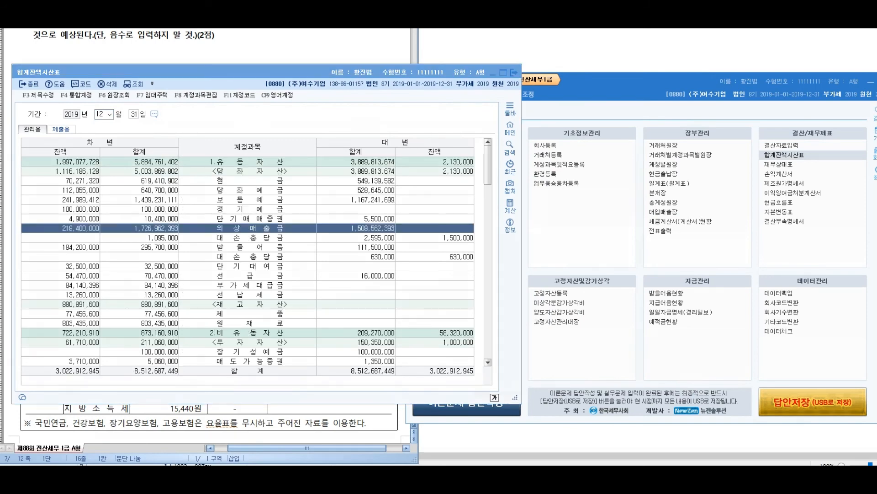
- Handwrite 매출채권 (외상매출금, 받을어음) across the upper rows of the trial balance
{"action": "left_click_drag", "start_coordinate": [88, 142], "coordinate": [96, 170]}
{"action": "mouse_move", "coordinate": [95, 149]}
{"action": "left_mouse_down"}
{"action": "mouse_move", "coordinate": [114, 158]}
{"action": "mouse_move", "coordinate": [126, 196]}
{"action": "left_mouse_up"}
{"action": "left_click_drag", "start_coordinate": [133, 138], "coordinate": [145, 161]}
{"action": "left_click_drag", "start_coordinate": [145, 151], "coordinate": [159, 172]}
{"action": "left_click_drag", "start_coordinate": [176, 144], "coordinate": [180, 180]}
{"action": "mouse_move", "coordinate": [182, 146]}
{"action": "left_mouse_down"}
{"action": "mouse_move", "coordinate": [191, 165]}
{"action": "mouse_move", "coordinate": [213, 173]}
{"action": "left_mouse_up"}
{"action": "left_click_drag", "start_coordinate": [232, 141], "coordinate": [227, 177]}
{"action": "left_click_drag", "start_coordinate": [250, 158], "coordinate": [263, 187]}
{"action": "left_click_drag", "start_coordinate": [272, 158], "coordinate": [277, 170]}
{"action": "left_click_drag", "start_coordinate": [284, 150], "coordinate": [287, 179]}
{"action": "mouse_move", "coordinate": [280, 170]}
{"action": "left_mouse_down"}
{"action": "mouse_move", "coordinate": [299, 159]}
{"action": "mouse_move", "coordinate": [310, 210]}
{"action": "left_mouse_up"}
{"action": "mouse_move", "coordinate": [314, 166]}
{"action": "left_mouse_down"}
{"action": "mouse_move", "coordinate": [321, 156]}
{"action": "mouse_move", "coordinate": [328, 161]}
{"action": "left_mouse_up"}
{"action": "left_click_drag", "start_coordinate": [311, 183], "coordinate": [342, 168]}
{"action": "mouse_move", "coordinate": [337, 178]}
{"action": "left_mouse_down"}
{"action": "mouse_move", "coordinate": [354, 156]}
{"action": "mouse_move", "coordinate": [361, 173]}
{"action": "left_mouse_up"}
{"action": "mouse_move", "coordinate": [409, 160]}
{"action": "left_mouse_down"}
{"action": "mouse_move", "coordinate": [404, 174]}
{"action": "mouse_move", "coordinate": [453, 180]}
{"action": "mouse_move", "coordinate": [456, 231]}
{"action": "left_mouse_up"}
{"action": "left_click_drag", "start_coordinate": [460, 176], "coordinate": [492, 165]}
{"action": "left_click_drag", "start_coordinate": [501, 155], "coordinate": [496, 200]}
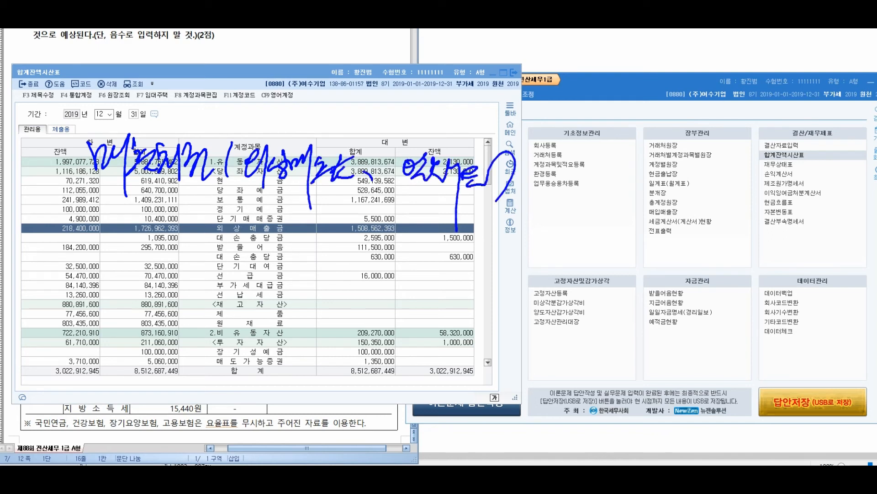
- Handwrite × 1% after the closing parenthesis of the receivables formula
{"action": "left_click_drag", "start_coordinate": [576, 149], "coordinate": [554, 179]}
{"action": "left_click_drag", "start_coordinate": [550, 159], "coordinate": [575, 180]}
{"action": "mouse_move", "coordinate": [593, 151]}
{"action": "left_mouse_down"}
{"action": "mouse_move", "coordinate": [592, 180]}
{"action": "mouse_move", "coordinate": [613, 163]}
{"action": "left_mouse_up"}
{"action": "left_click_drag", "start_coordinate": [630, 150], "coordinate": [609, 178]}
{"action": "left_click_drag", "start_coordinate": [627, 175], "coordinate": [630, 186]}
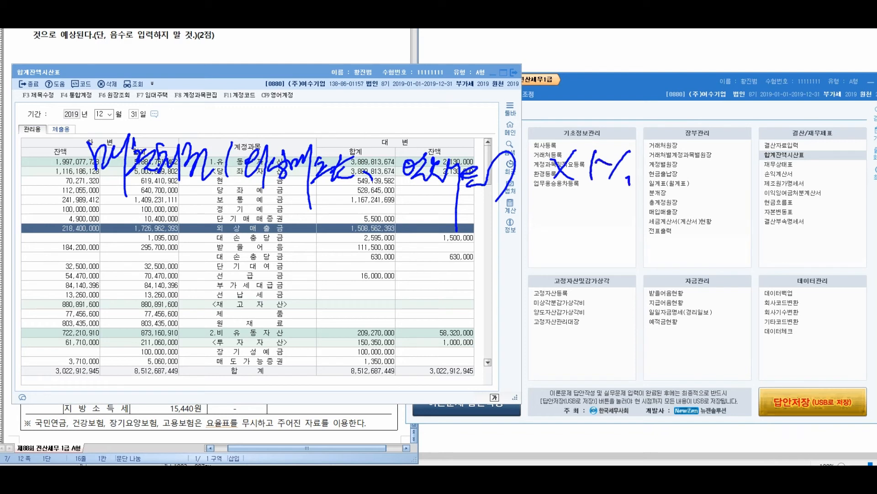
- Draw two check marks by the 외상매출금 and 받을어음 balances and handwrite × 1% beside each
{"action": "left_click_drag", "start_coordinate": [42, 209], "coordinate": [89, 189]}
{"action": "left_click_drag", "start_coordinate": [36, 234], "coordinate": [86, 219]}
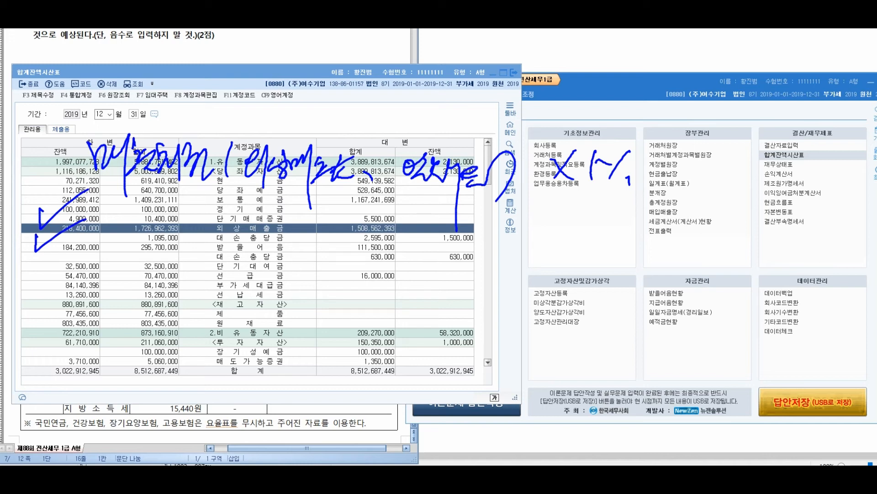
{"action": "mouse_move", "coordinate": [111, 211]}
{"action": "left_mouse_down"}
{"action": "mouse_move", "coordinate": [130, 236]}
{"action": "mouse_move", "coordinate": [109, 231]}
{"action": "left_mouse_up"}
{"action": "left_click_drag", "start_coordinate": [142, 211], "coordinate": [138, 237]}
{"action": "left_click_drag", "start_coordinate": [175, 207], "coordinate": [183, 238]}
{"action": "mouse_move", "coordinate": [108, 248]}
{"action": "left_mouse_down"}
{"action": "mouse_move", "coordinate": [127, 270]}
{"action": "mouse_move", "coordinate": [109, 266]}
{"action": "left_mouse_up"}
{"action": "left_click_drag", "start_coordinate": [151, 243], "coordinate": [144, 273]}
{"action": "mouse_move", "coordinate": [157, 255]}
{"action": "left_mouse_down"}
{"action": "mouse_move", "coordinate": [167, 252]}
{"action": "mouse_move", "coordinate": [170, 262]}
{"action": "left_mouse_up"}
{"action": "left_click_drag", "start_coordinate": [179, 259], "coordinate": [185, 276]}
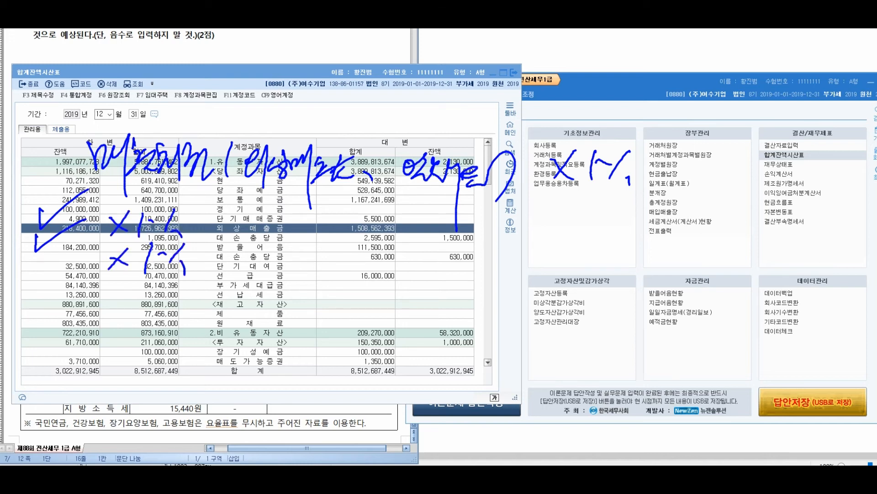
- Handwrite equals signs after both × 1% notes and 2,184,000 as the 외상매출금 result
{"action": "mouse_move", "coordinate": [207, 224]}
{"action": "left_mouse_down"}
{"action": "mouse_move", "coordinate": [222, 224]}
{"action": "mouse_move", "coordinate": [223, 259]}
{"action": "left_mouse_up"}
{"action": "left_click_drag", "start_coordinate": [206, 273], "coordinate": [220, 272]}
{"action": "left_click_drag", "start_coordinate": [233, 218], "coordinate": [262, 238]}
{"action": "left_click_drag", "start_coordinate": [271, 233], "coordinate": [268, 242]}
{"action": "left_click_drag", "start_coordinate": [280, 210], "coordinate": [281, 242]}
{"action": "mouse_move", "coordinate": [305, 215]}
{"action": "left_mouse_down"}
{"action": "mouse_move", "coordinate": [293, 243]}
{"action": "mouse_move", "coordinate": [334, 238]}
{"action": "left_mouse_up"}
{"action": "mouse_move", "coordinate": [324, 214]}
{"action": "left_mouse_down"}
{"action": "mouse_move", "coordinate": [315, 254]}
{"action": "mouse_move", "coordinate": [381, 222]}
{"action": "left_mouse_up"}
{"action": "mouse_move", "coordinate": [299, 248]}
{"action": "left_mouse_down"}
{"action": "mouse_move", "coordinate": [324, 261]}
{"action": "mouse_move", "coordinate": [297, 253]}
{"action": "left_mouse_up"}
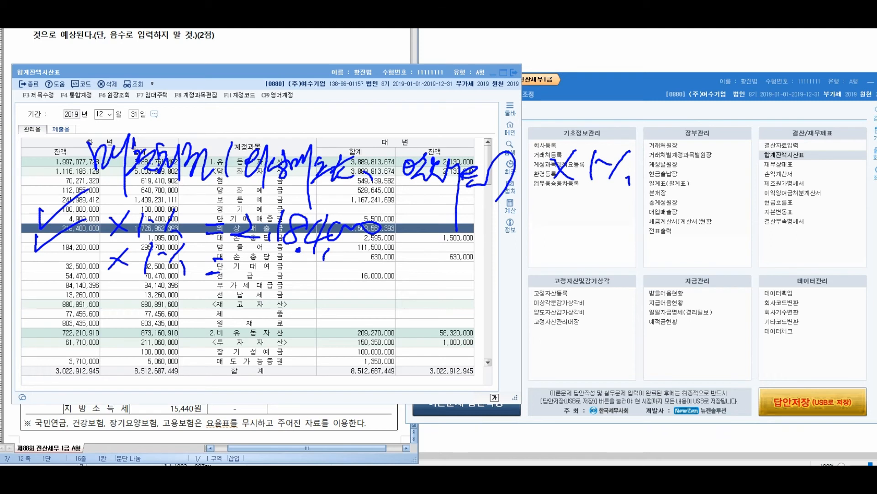
- Handwrite 1,842,000 as the 받을어음 result after the second equals sign
{"action": "mouse_move", "coordinate": [253, 257]}
{"action": "left_mouse_down"}
{"action": "mouse_move", "coordinate": [230, 295]}
{"action": "mouse_move", "coordinate": [245, 287]}
{"action": "left_mouse_up"}
{"action": "mouse_move", "coordinate": [282, 259]}
{"action": "left_mouse_down"}
{"action": "mouse_move", "coordinate": [274, 289]}
{"action": "mouse_move", "coordinate": [292, 263]}
{"action": "left_mouse_up"}
{"action": "mouse_move", "coordinate": [306, 250]}
{"action": "left_mouse_down"}
{"action": "mouse_move", "coordinate": [287, 280]}
{"action": "mouse_move", "coordinate": [292, 305]}
{"action": "left_mouse_up"}
{"action": "mouse_move", "coordinate": [316, 260]}
{"action": "left_mouse_down"}
{"action": "mouse_move", "coordinate": [309, 279]}
{"action": "mouse_move", "coordinate": [320, 281]}
{"action": "left_mouse_up"}
{"action": "left_click_drag", "start_coordinate": [326, 276], "coordinate": [329, 279]}
{"action": "mouse_move", "coordinate": [347, 268]}
{"action": "left_mouse_down"}
{"action": "mouse_move", "coordinate": [339, 276]}
{"action": "mouse_move", "coordinate": [366, 276]}
{"action": "left_mouse_up"}
{"action": "left_click_drag", "start_coordinate": [368, 267], "coordinate": [385, 272]}
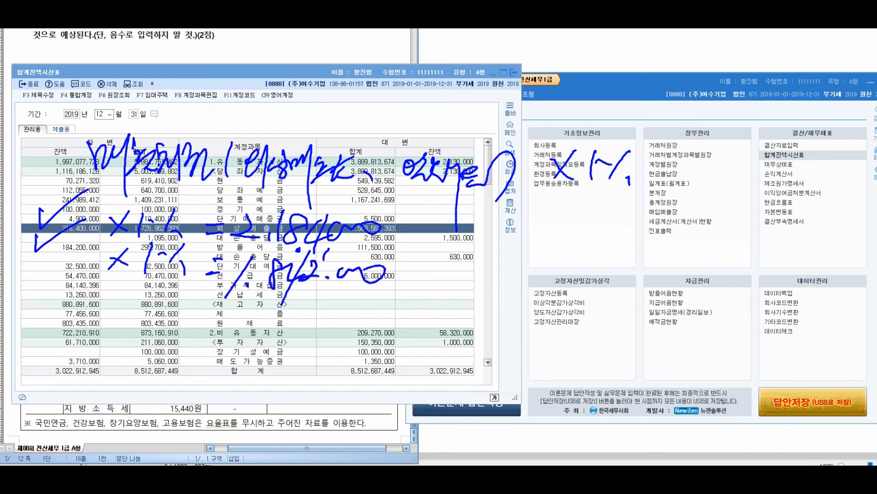
- Handwrite a short Korean note below the two 1% results, and clear all the handwriting
{"action": "mouse_move", "coordinate": [256, 330]}
{"action": "left_mouse_down"}
{"action": "mouse_move", "coordinate": [249, 353]}
{"action": "mouse_move", "coordinate": [274, 366]}
{"action": "mouse_move", "coordinate": [307, 361]}
{"action": "left_mouse_up"}
{"action": "mouse_move", "coordinate": [326, 330]}
{"action": "left_mouse_down"}
{"action": "mouse_move", "coordinate": [319, 374]}
{"action": "mouse_move", "coordinate": [335, 346]}
{"action": "left_mouse_up"}
{"action": "mouse_move", "coordinate": [339, 327]}
{"action": "left_mouse_down"}
{"action": "mouse_move", "coordinate": [340, 356]}
{"action": "mouse_move", "coordinate": [343, 349]}
{"action": "left_mouse_up"}
{"action": "left_click_drag", "start_coordinate": [348, 355], "coordinate": [368, 334]}
{"action": "left_click_drag", "start_coordinate": [371, 339], "coordinate": [377, 337]}
{"action": "left_click_drag", "start_coordinate": [382, 325], "coordinate": [361, 392]}
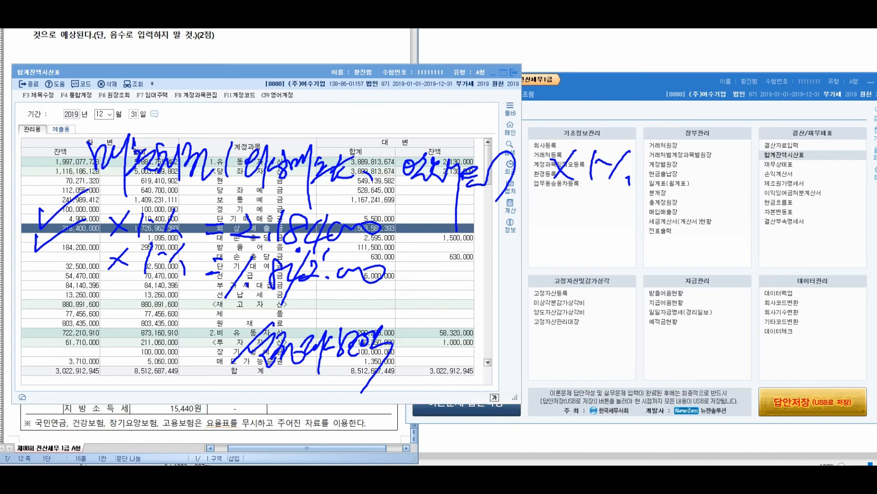
{"action": "key", "text": "Escape"}
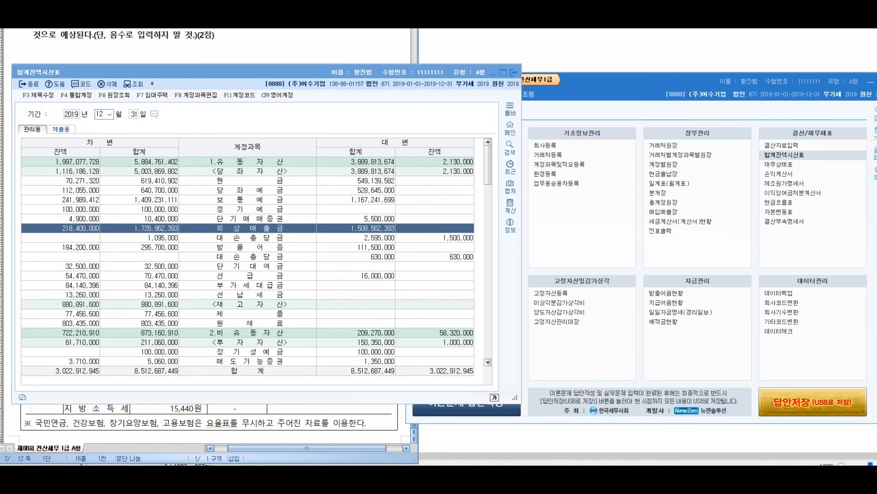
- Calculate 1% of the 외상매출금 balance as 218400000 × 0.01 in the calculator and close it
{"action": "type", "text": "218400000"}
{"action": "type", "text": "*0.01"}
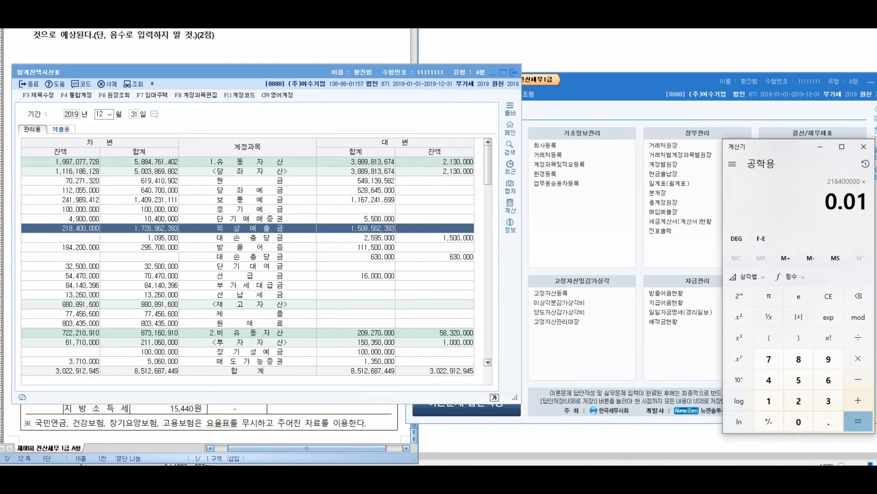
{"action": "key", "text": "Return"}
{"action": "left_click", "coordinate": [864, 146]}
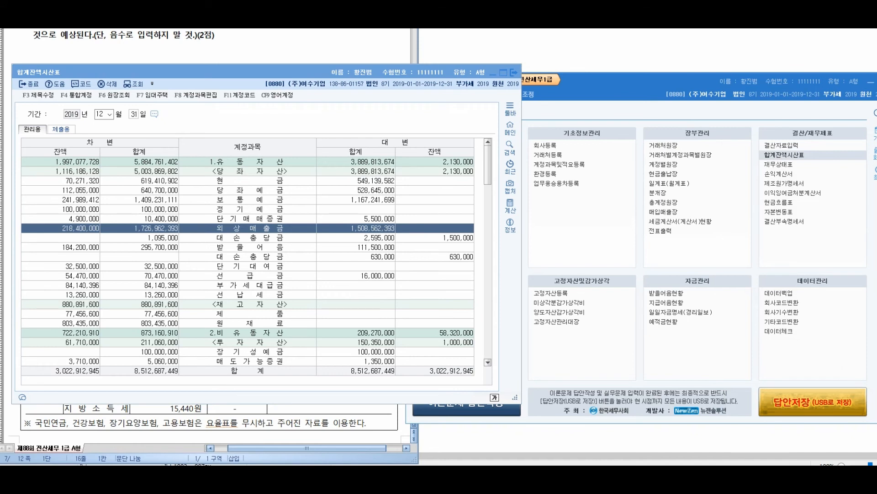
- Draw check marks by the two receivable balances, with a line leading up to a handwritten 1% 설정
{"action": "left_click_drag", "start_coordinate": [40, 207], "coordinate": [76, 199]}
{"action": "left_click_drag", "start_coordinate": [35, 237], "coordinate": [74, 223]}
{"action": "left_click_drag", "start_coordinate": [98, 196], "coordinate": [154, 122]}
{"action": "mouse_move", "coordinate": [161, 91]}
{"action": "left_mouse_down"}
{"action": "mouse_move", "coordinate": [154, 126]}
{"action": "mouse_move", "coordinate": [178, 109]}
{"action": "left_mouse_up"}
{"action": "left_click_drag", "start_coordinate": [190, 95], "coordinate": [173, 128]}
{"action": "left_click_drag", "start_coordinate": [188, 116], "coordinate": [193, 123]}
{"action": "mouse_move", "coordinate": [227, 94]}
{"action": "left_mouse_down"}
{"action": "mouse_move", "coordinate": [231, 114]}
{"action": "mouse_move", "coordinate": [254, 93]}
{"action": "mouse_move", "coordinate": [268, 124]}
{"action": "left_mouse_up"}
- Handwrite an equals sign followed by 외상매출금 and 2,184,000 below the 1% 설정 note
{"action": "left_click_drag", "start_coordinate": [182, 155], "coordinate": [202, 155]}
{"action": "mouse_move", "coordinate": [189, 173]}
{"action": "left_mouse_down"}
{"action": "mouse_move", "coordinate": [234, 158]}
{"action": "mouse_move", "coordinate": [246, 170]}
{"action": "left_mouse_up"}
{"action": "mouse_move", "coordinate": [252, 144]}
{"action": "left_mouse_down"}
{"action": "mouse_move", "coordinate": [251, 178]}
{"action": "mouse_move", "coordinate": [254, 164]}
{"action": "left_mouse_up"}
{"action": "left_click_drag", "start_coordinate": [258, 159], "coordinate": [271, 169]}
{"action": "mouse_move", "coordinate": [275, 143]}
{"action": "left_mouse_down"}
{"action": "mouse_move", "coordinate": [275, 173]}
{"action": "mouse_move", "coordinate": [288, 161]}
{"action": "left_mouse_up"}
{"action": "mouse_move", "coordinate": [295, 145]}
{"action": "left_mouse_down"}
{"action": "mouse_move", "coordinate": [296, 173]}
{"action": "mouse_move", "coordinate": [303, 168]}
{"action": "left_mouse_up"}
{"action": "mouse_move", "coordinate": [295, 155]}
{"action": "left_mouse_down"}
{"action": "mouse_move", "coordinate": [311, 158]}
{"action": "mouse_move", "coordinate": [320, 177]}
{"action": "left_mouse_up"}
{"action": "mouse_move", "coordinate": [320, 149]}
{"action": "left_mouse_down"}
{"action": "mouse_move", "coordinate": [329, 173]}
{"action": "mouse_move", "coordinate": [346, 160]}
{"action": "mouse_move", "coordinate": [374, 170]}
{"action": "left_mouse_up"}
{"action": "mouse_move", "coordinate": [384, 160]}
{"action": "left_mouse_down"}
{"action": "mouse_move", "coordinate": [388, 170]}
{"action": "mouse_move", "coordinate": [398, 167]}
{"action": "left_mouse_up"}
{"action": "mouse_move", "coordinate": [416, 145]}
{"action": "left_mouse_down"}
{"action": "mouse_move", "coordinate": [409, 174]}
{"action": "mouse_move", "coordinate": [440, 165]}
{"action": "left_mouse_up"}
{"action": "mouse_move", "coordinate": [447, 140]}
{"action": "left_mouse_down"}
{"action": "mouse_move", "coordinate": [449, 169]}
{"action": "mouse_move", "coordinate": [501, 154]}
{"action": "left_mouse_up"}
{"action": "left_click", "coordinate": [451, 165]}
- Handwrite 받을어음 below the 외상매출금 note, with its 1% amount 1,842,000 underneath
{"action": "left_click_drag", "start_coordinate": [228, 206], "coordinate": [231, 232]}
{"action": "left_click_drag", "start_coordinate": [237, 217], "coordinate": [244, 228]}
{"action": "mouse_move", "coordinate": [244, 218]}
{"action": "left_mouse_down"}
{"action": "mouse_move", "coordinate": [254, 209]}
{"action": "mouse_move", "coordinate": [261, 241]}
{"action": "left_mouse_up"}
{"action": "left_click_drag", "start_coordinate": [259, 218], "coordinate": [287, 266]}
{"action": "left_click_drag", "start_coordinate": [293, 215], "coordinate": [310, 224]}
{"action": "left_click_drag", "start_coordinate": [294, 229], "coordinate": [322, 226]}
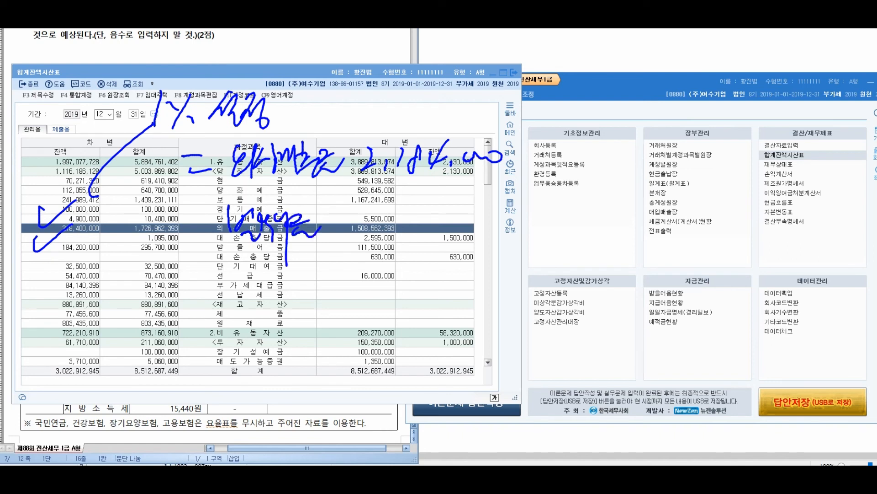
{"action": "left_click_drag", "start_coordinate": [257, 270], "coordinate": [247, 304]}
{"action": "left_click", "coordinate": [272, 291]}
{"action": "left_click_drag", "start_coordinate": [299, 274], "coordinate": [293, 301]}
{"action": "mouse_move", "coordinate": [304, 286]}
{"action": "left_mouse_down"}
{"action": "mouse_move", "coordinate": [325, 287]}
{"action": "mouse_move", "coordinate": [308, 292]}
{"action": "left_mouse_up"}
{"action": "left_click_drag", "start_coordinate": [304, 297], "coordinate": [391, 287]}
{"action": "left_click", "coordinate": [343, 290]}
- Handwrite circled minus signs under both 1% amounts, followed by 1,500,000 = for 외상매출금 and 630,000 = for 받을어음
{"action": "left_click_drag", "start_coordinate": [374, 199], "coordinate": [409, 209]}
{"action": "left_click_drag", "start_coordinate": [336, 333], "coordinate": [377, 336]}
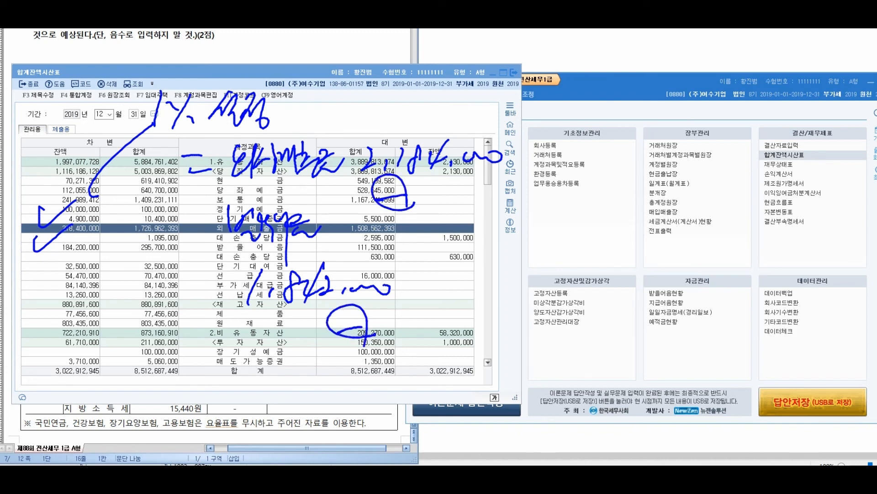
{"action": "mouse_move", "coordinate": [440, 180]}
{"action": "left_mouse_down"}
{"action": "mouse_move", "coordinate": [425, 203]}
{"action": "mouse_move", "coordinate": [454, 208]}
{"action": "mouse_move", "coordinate": [475, 182]}
{"action": "left_mouse_up"}
{"action": "left_click", "coordinate": [439, 199]}
{"action": "left_click_drag", "start_coordinate": [477, 187], "coordinate": [576, 196]}
{"action": "left_click", "coordinate": [498, 201]}
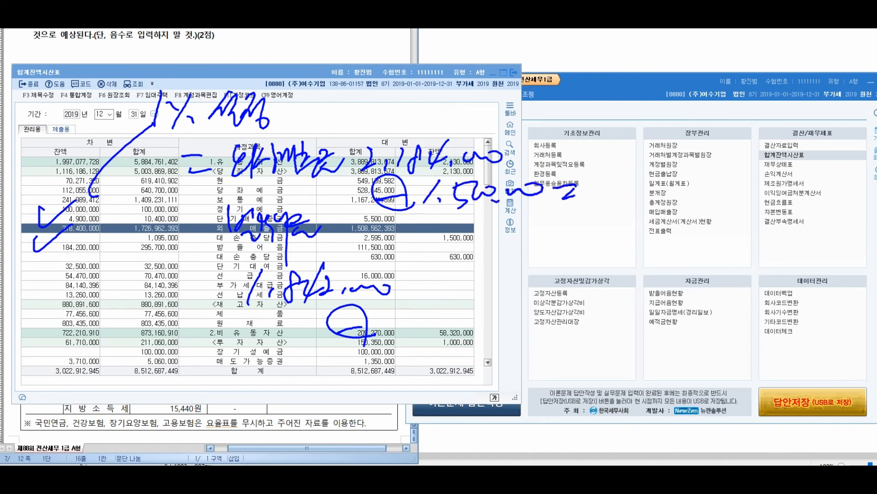
{"action": "mouse_move", "coordinate": [419, 288]}
{"action": "left_mouse_down"}
{"action": "mouse_move", "coordinate": [412, 322]}
{"action": "mouse_move", "coordinate": [434, 331]}
{"action": "left_mouse_up"}
{"action": "left_click_drag", "start_coordinate": [446, 314], "coordinate": [505, 325]}
{"action": "mouse_move", "coordinate": [524, 320]}
{"action": "left_mouse_down"}
{"action": "mouse_move", "coordinate": [535, 326]}
{"action": "mouse_move", "coordinate": [523, 331]}
{"action": "left_mouse_up"}
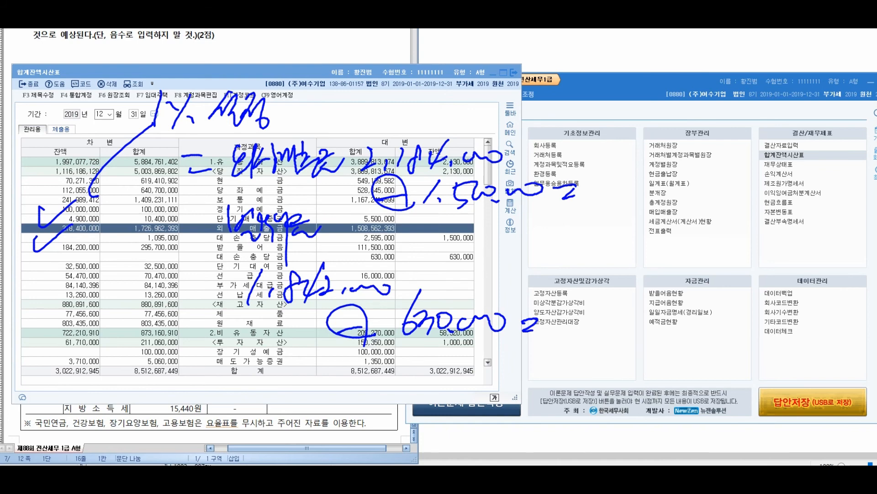
- Calculate 2,184,000 − 1,500,000 in the calculator and handwrite 684,000원 after the equals sign of the 외상매출금 note
{"action": "key", "text": "XF86Calculator"}
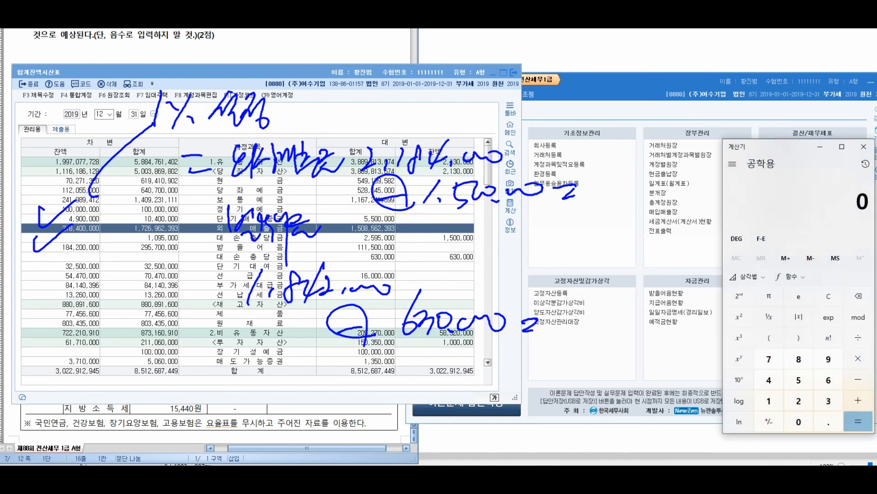
{"action": "type", "text": "2184000"}
{"action": "key", "text": "minus"}
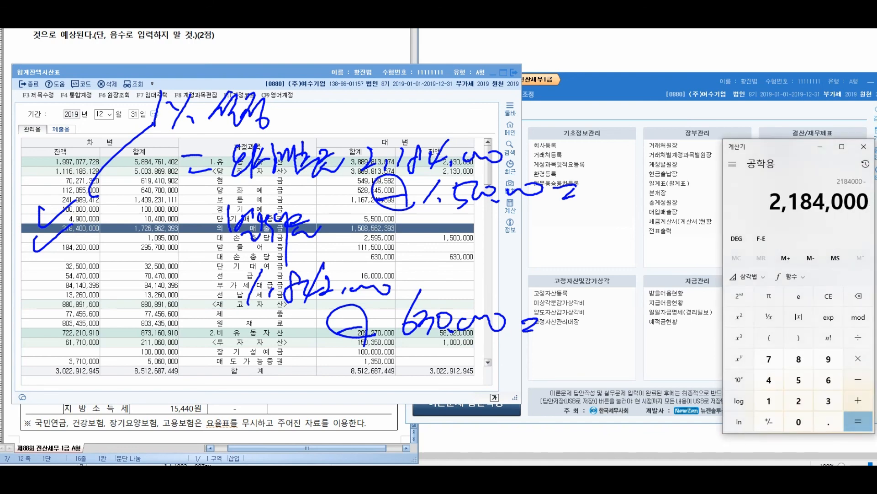
{"action": "type", "text": "150000"}
{"action": "key", "text": "Return"}
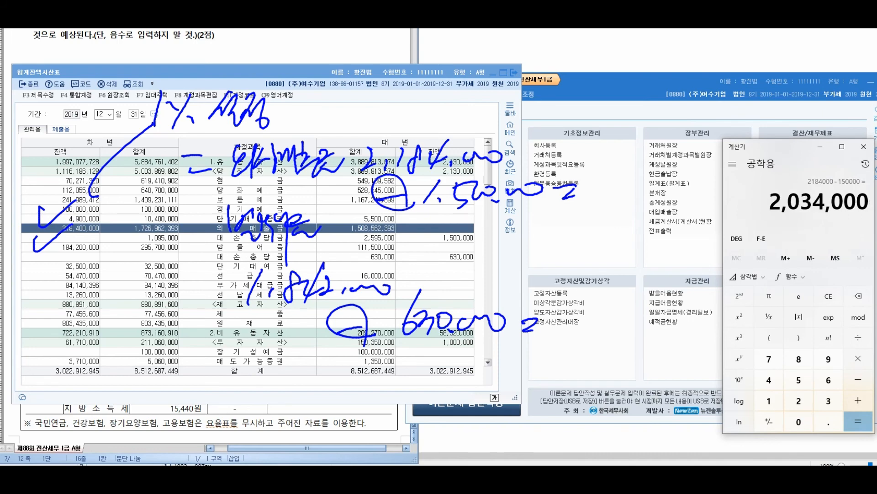
{"action": "type", "text": "2184000"}
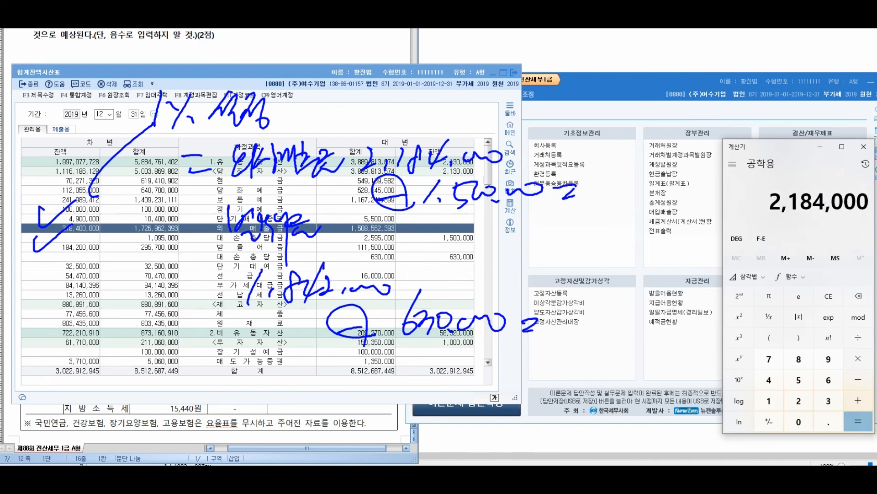
{"action": "key", "text": "minus"}
{"action": "type", "text": "1500000"}
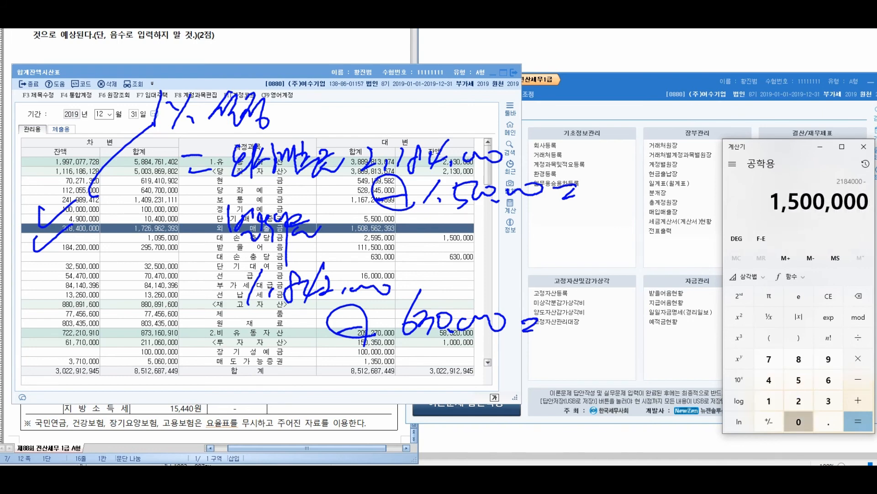
{"action": "key", "text": "Return"}
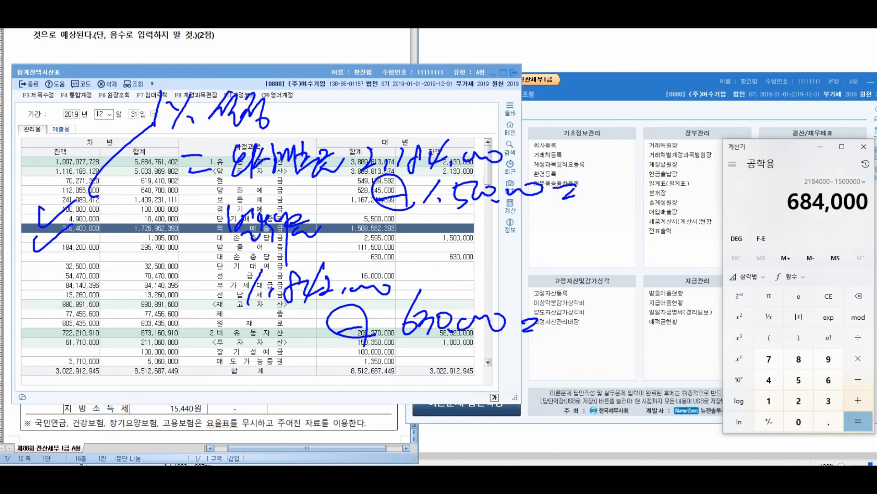
{"action": "mouse_move", "coordinate": [621, 176]}
{"action": "left_mouse_down"}
{"action": "mouse_move", "coordinate": [633, 203]}
{"action": "mouse_move", "coordinate": [704, 195]}
{"action": "mouse_move", "coordinate": [741, 200]}
{"action": "left_mouse_up"}
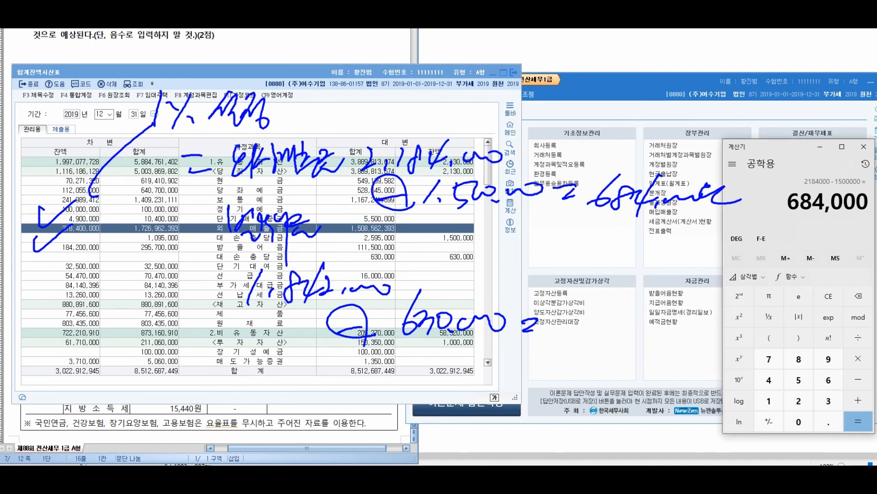
- Calculate 1,842,000 − 630,000 and handwrite 1,212,000원 after the equals sign of the 받을어음 note
{"action": "left_click", "coordinate": [769, 400]}
{"action": "type", "text": "842000 - 630"}
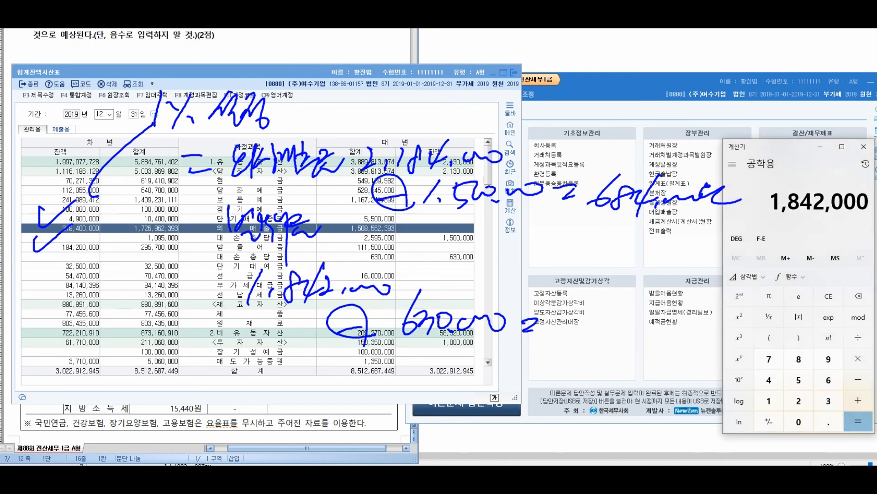
{"action": "type", "text": "000 - 630"}
{"action": "key", "text": "Return"}
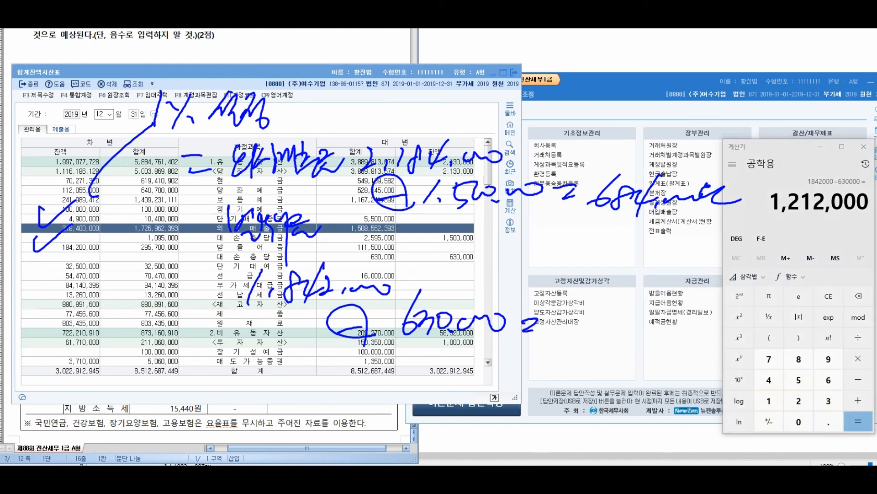
{"action": "left_click_drag", "start_coordinate": [571, 297], "coordinate": [537, 324]}
{"action": "left_click_drag", "start_coordinate": [559, 318], "coordinate": [556, 327]}
{"action": "left_click_drag", "start_coordinate": [573, 312], "coordinate": [591, 329]}
{"action": "left_click_drag", "start_coordinate": [611, 313], "coordinate": [628, 321]}
{"action": "mouse_move", "coordinate": [649, 302]}
{"action": "left_mouse_down"}
{"action": "mouse_move", "coordinate": [652, 312]}
{"action": "mouse_move", "coordinate": [731, 310]}
{"action": "left_mouse_up"}
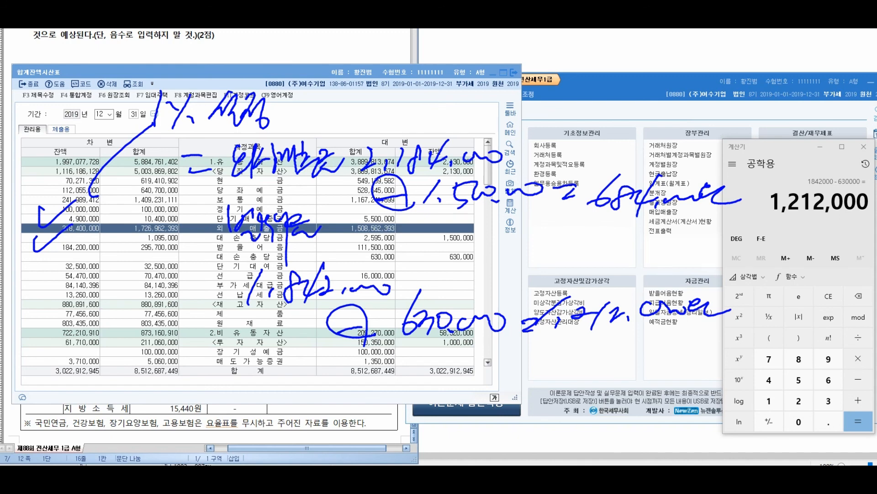
- Clear the handwritten notes and move the calculator over the debit columns of the trial balance
{"action": "key", "text": "Escape"}
{"action": "left_click", "coordinate": [865, 164]}
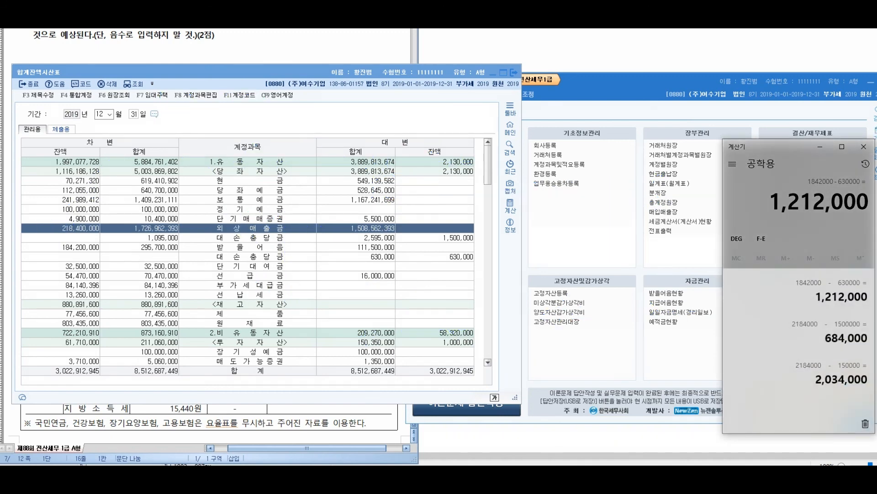
{"action": "left_click_drag", "start_coordinate": [782, 146], "coordinate": [83, 109]}
{"action": "left_click", "coordinate": [166, 126]}
- Open 일반전표입력 and start a debit line dated December 31 with account 0835 대손상각비
{"action": "left_click", "coordinate": [582, 224]}
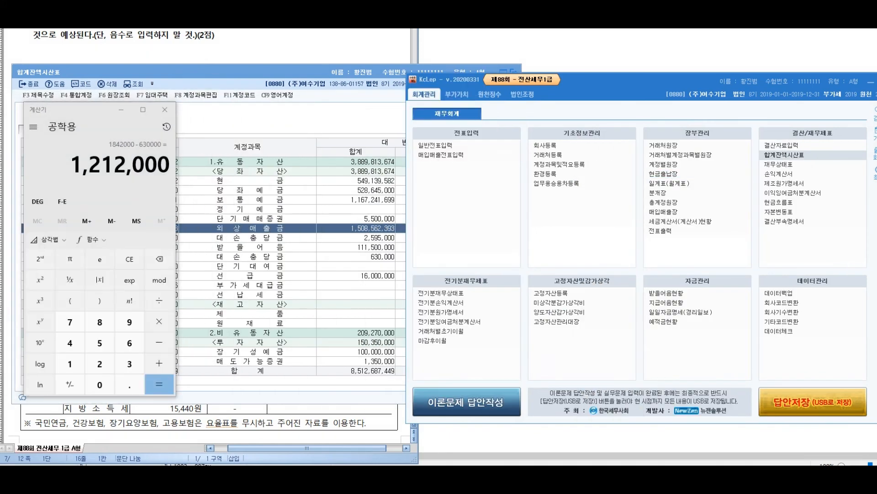
{"action": "left_click", "coordinate": [431, 145]}
{"action": "left_click", "coordinate": [433, 239]}
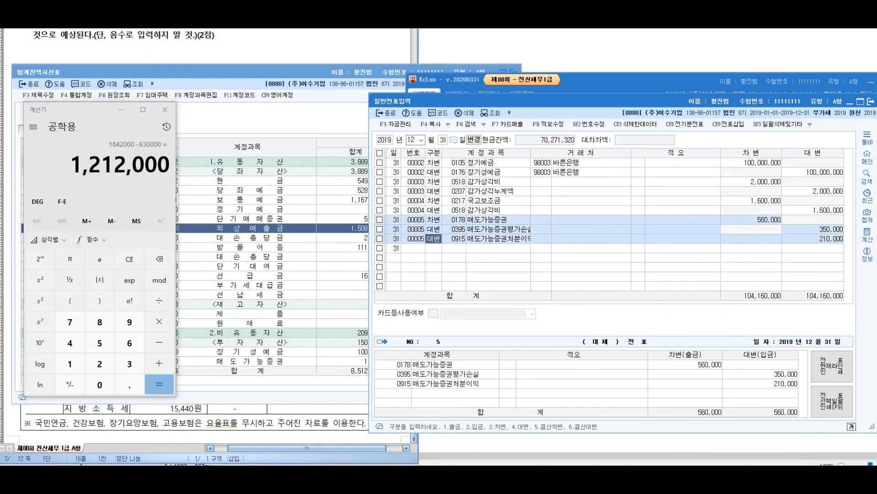
{"action": "left_click", "coordinate": [433, 249]}
{"action": "type", "text": "3"}
{"action": "key", "text": "Return"}
{"action": "type", "text": "8"}
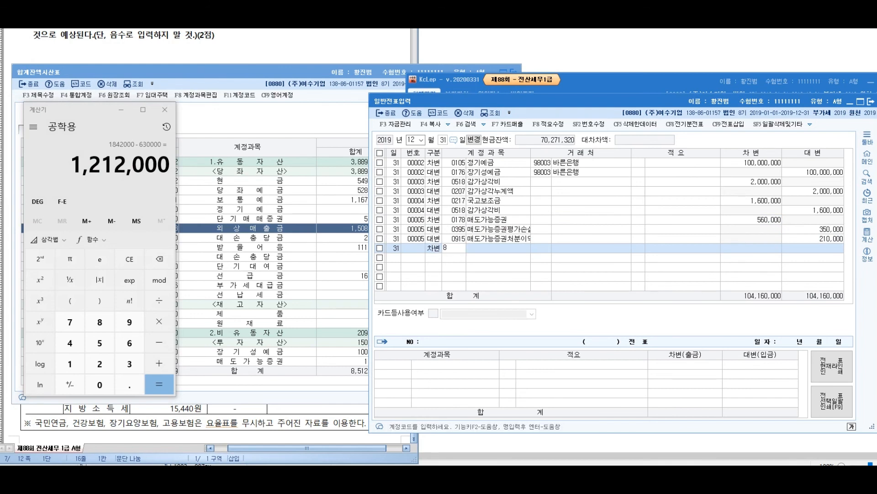
{"action": "type", "text": "35"}
{"action": "key", "text": "Return"}
{"action": "key", "text": "Return"}
{"action": "key", "text": "Return"}
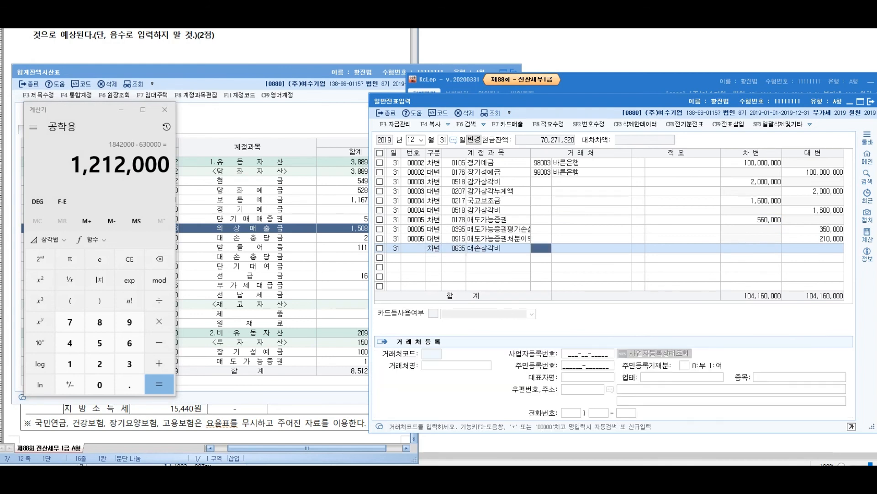
- Add 684,000 to 1,212,000 in the calculator to get the total bad-debt expense
{"action": "left_click", "coordinate": [166, 127]}
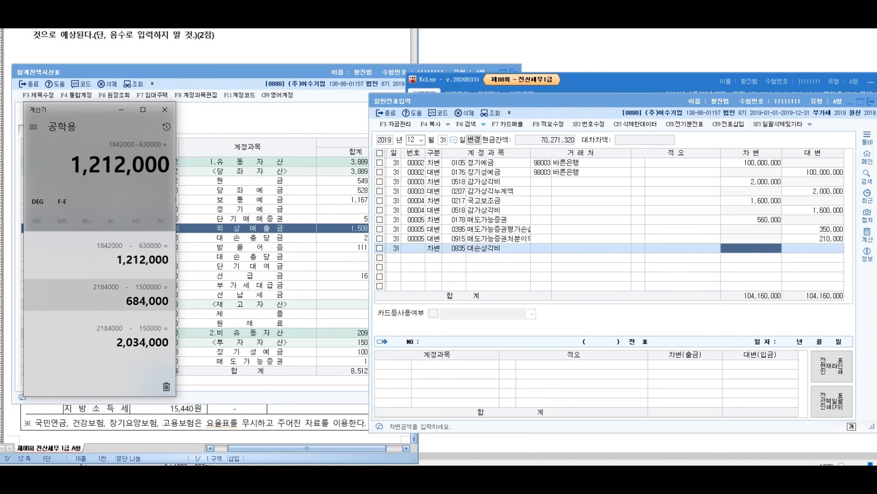
{"action": "left_click", "coordinate": [132, 192]}
{"action": "type", "text": "+"}
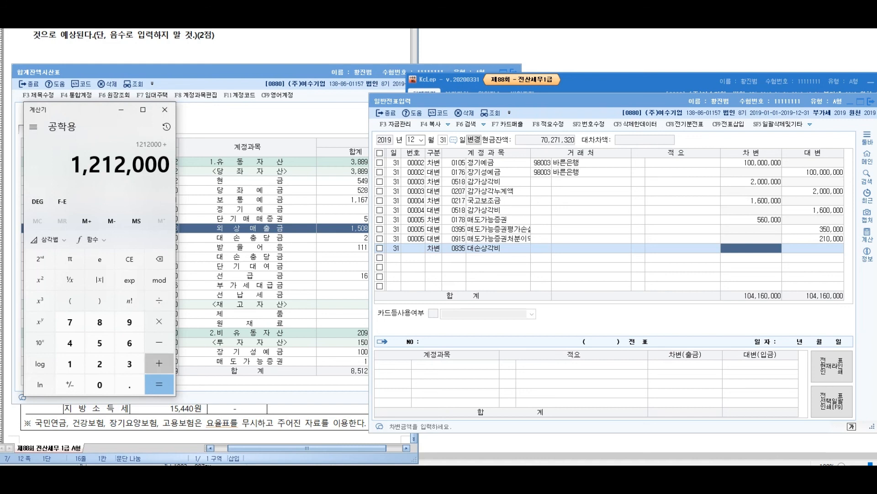
{"action": "type", "text": "6840100"}
{"action": "left_click", "coordinate": [167, 127]}
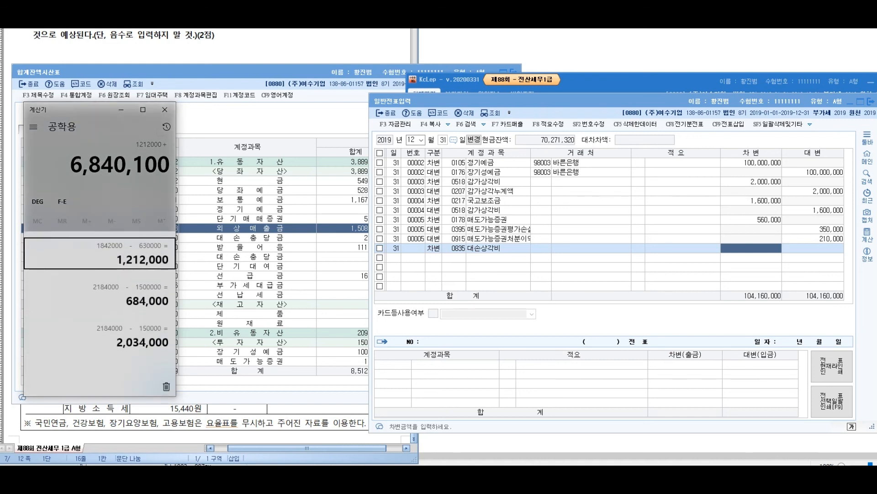
{"action": "key", "text": "Escape"}
{"action": "type", "text": "684"}
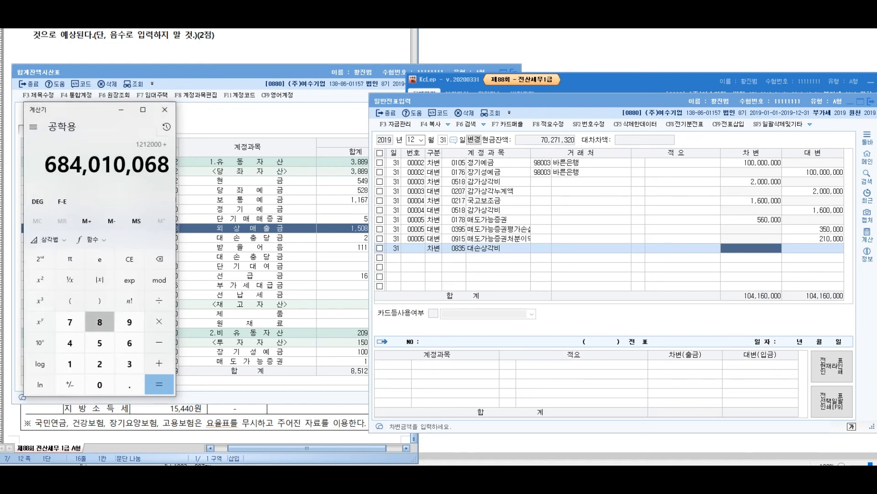
{"action": "key", "text": "BackSpace"}
{"action": "key", "text": "BackSpace"}
{"action": "key", "text": "BackSpace"}
{"action": "key", "text": "BackSpace"}
{"action": "key", "text": "BackSpace"}
{"action": "key", "text": "BackSpace"}
{"action": "key", "text": "BackSpace"}
{"action": "key", "text": "BackSpace"}
{"action": "key", "text": "BackSpace"}
{"action": "key", "text": "BackSpace"}
{"action": "type", "text": "684000"}
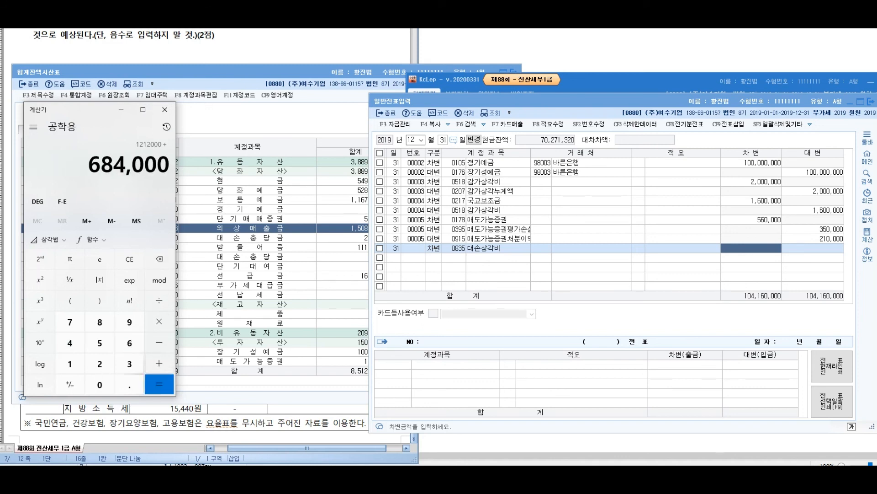
{"action": "key", "text": "Return"}
- Enter 1,896,000 as the debit amount of the 대손상각비 line
{"action": "left_click", "coordinate": [813, 238]}
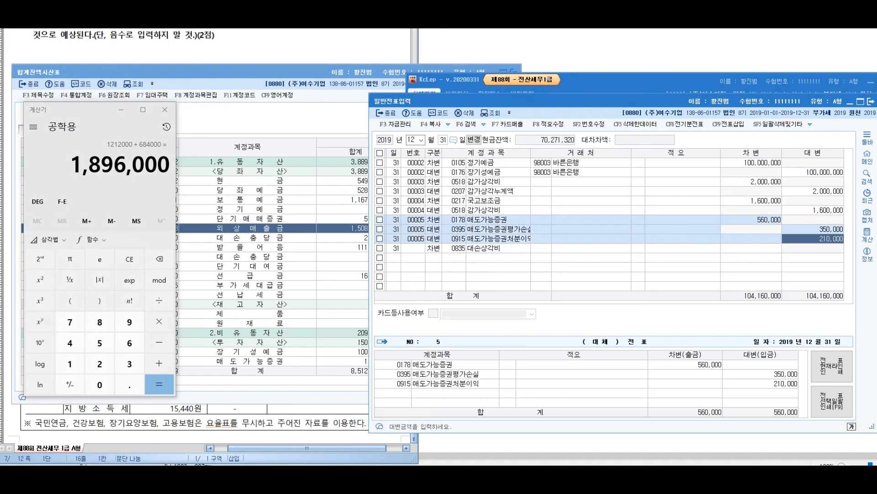
{"action": "key", "text": "Down"}
{"action": "key", "text": "Left"}
{"action": "key", "text": "Right"}
{"action": "type", "text": "1,896,0"}
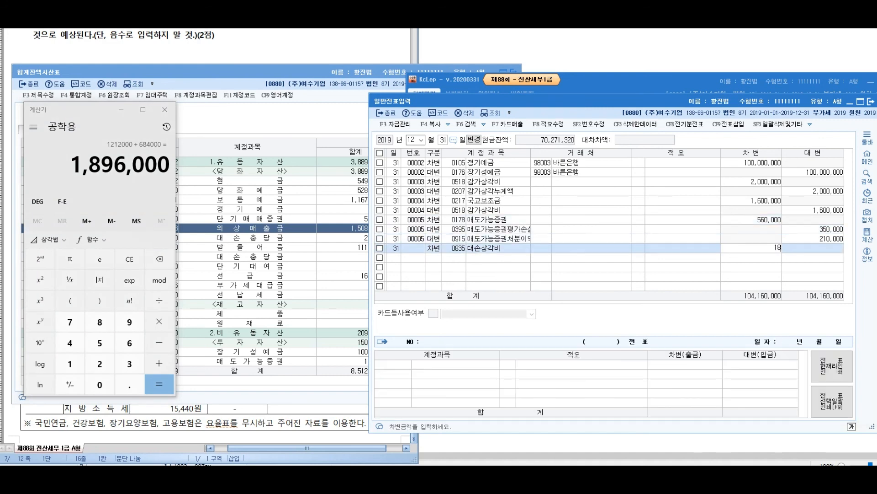
{"action": "type", "text": "00"}
{"action": "key", "text": "Return"}
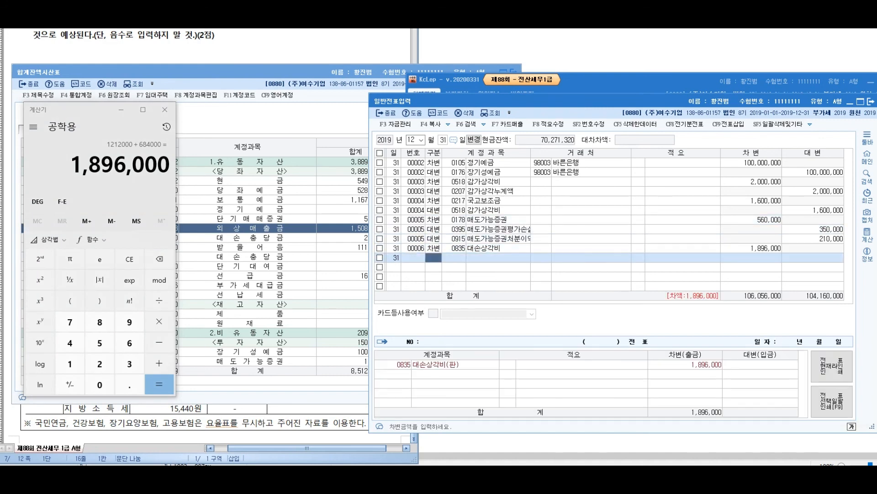
- Add a credit line with account 0109 대손충당금 for 684,000
{"action": "type", "text": "4"}
{"action": "key", "text": "Return"}
{"action": "type", "text": "108"}
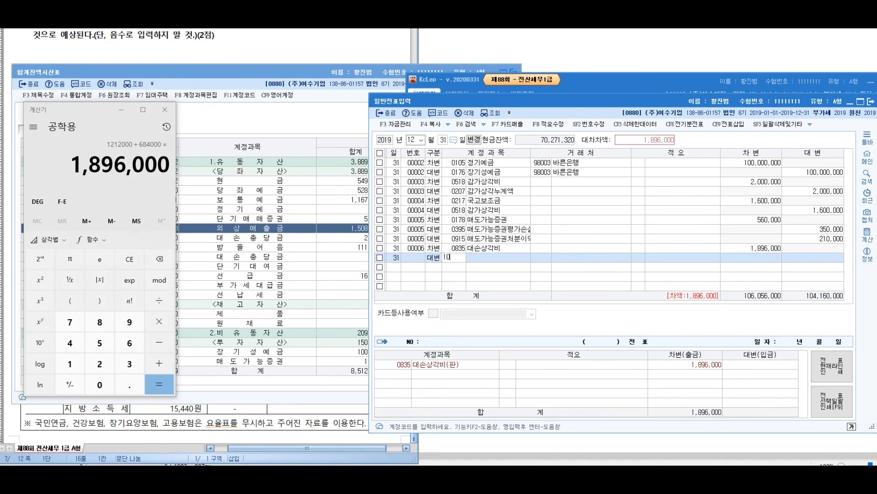
{"action": "key", "text": "Return"}
{"action": "key", "text": "Left"}
{"action": "type", "text": "109"}
{"action": "key", "text": "Return"}
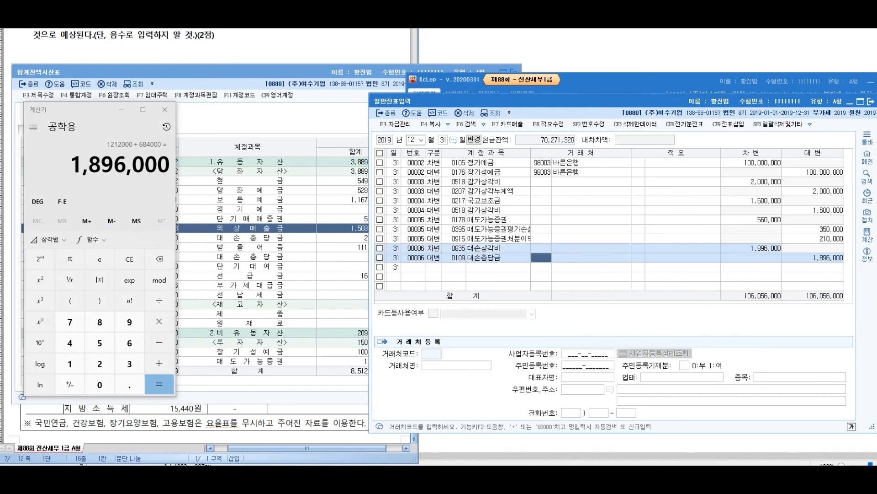
{"action": "key", "text": "Return"}
{"action": "key", "text": "Return"}
{"action": "key", "text": "Return"}
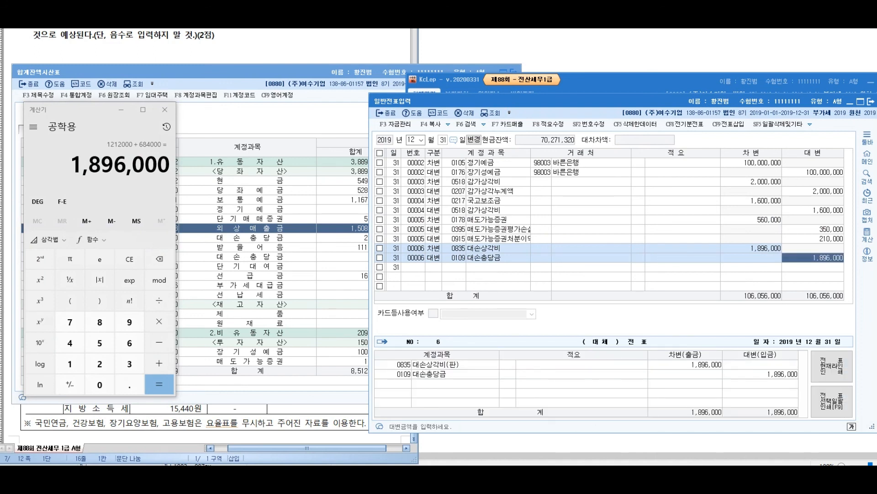
{"action": "type", "text": "684000"}
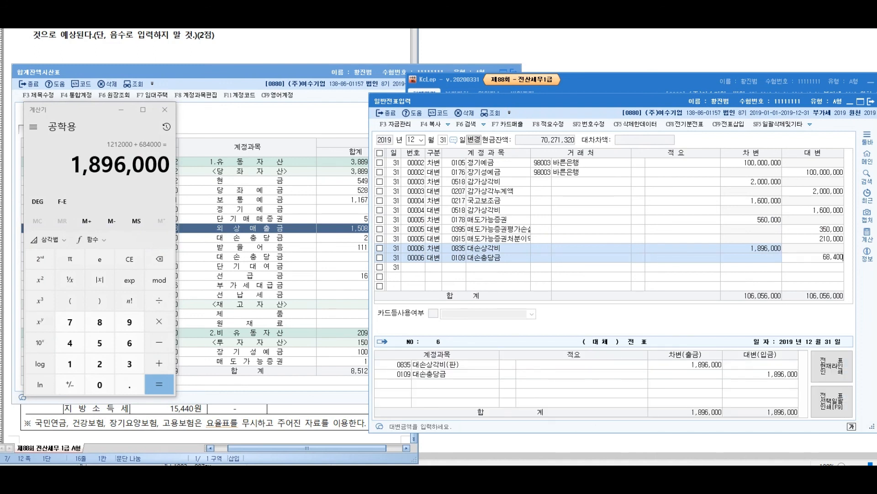
{"action": "key", "text": "Return"}
- Add a credit line with account 0111 대손충당금 for 1,212,000
{"action": "type", "text": "4110"}
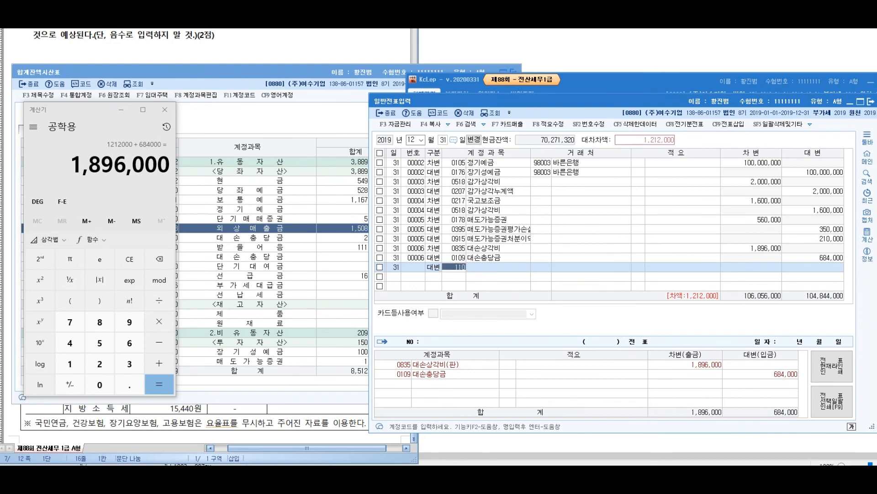
{"action": "key", "text": "Return"}
{"action": "key", "text": "Left"}
{"action": "type", "text": "111"}
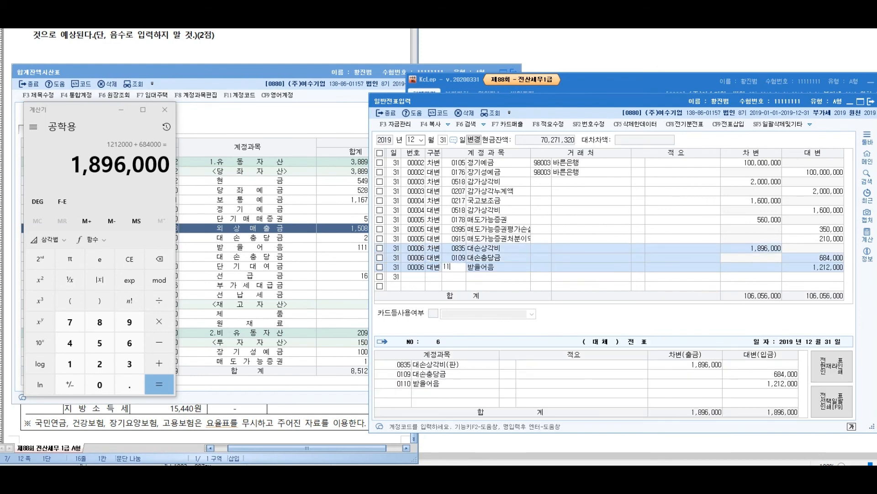
{"action": "key", "text": "Return"}
{"action": "key", "text": "Return"}
{"action": "key", "text": "Return"}
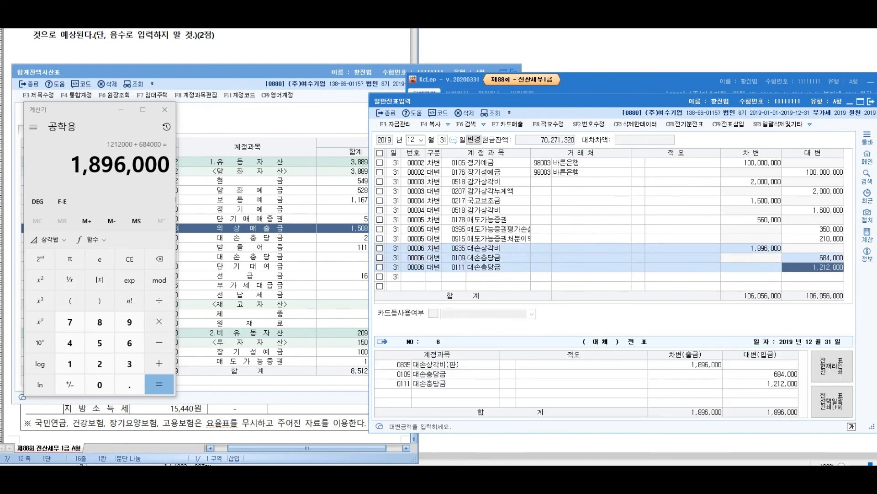
{"action": "key", "text": "Return"}
- Close the calculator and the 합계잔액시산표 window
{"action": "left_click", "coordinate": [165, 109]}
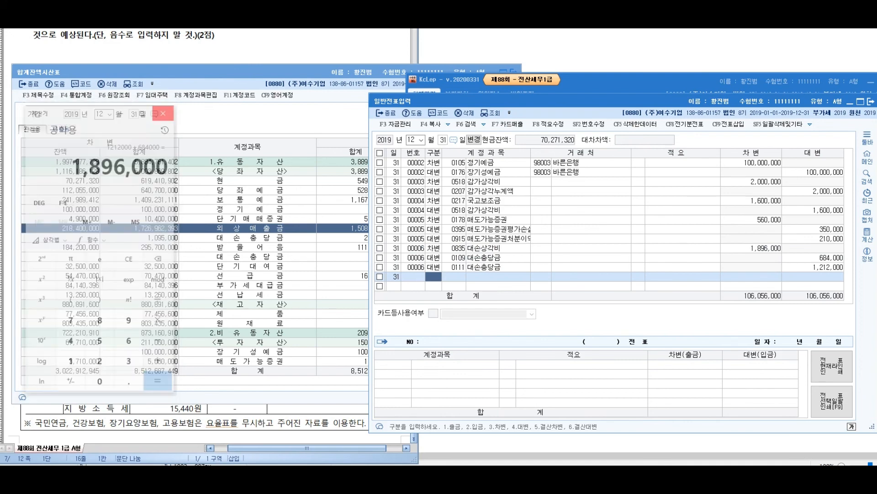
{"action": "left_click", "coordinate": [513, 69]}
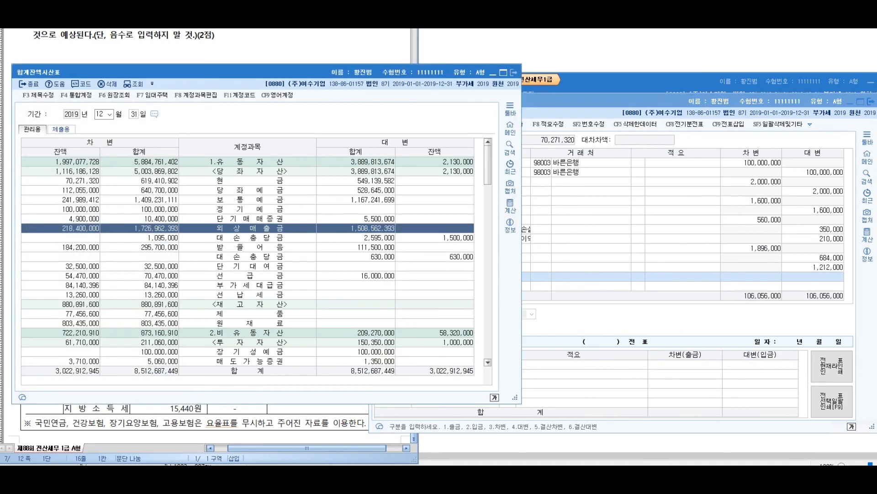
{"action": "left_click", "coordinate": [513, 72]}
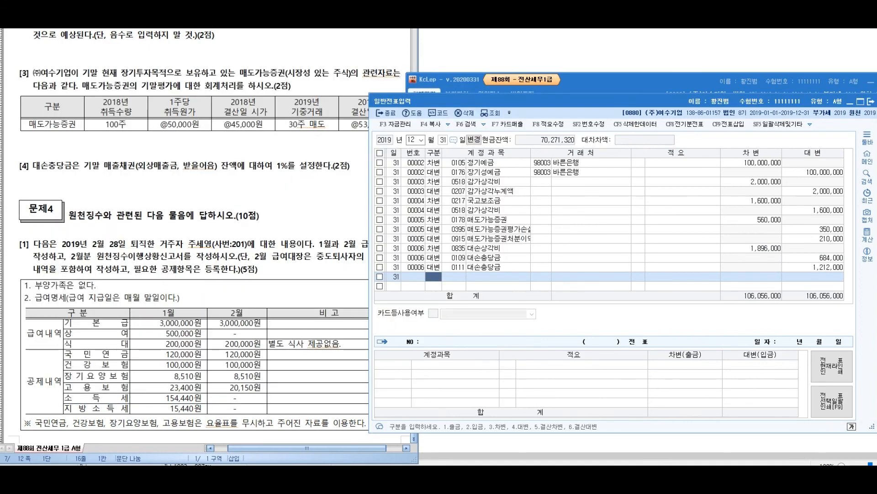